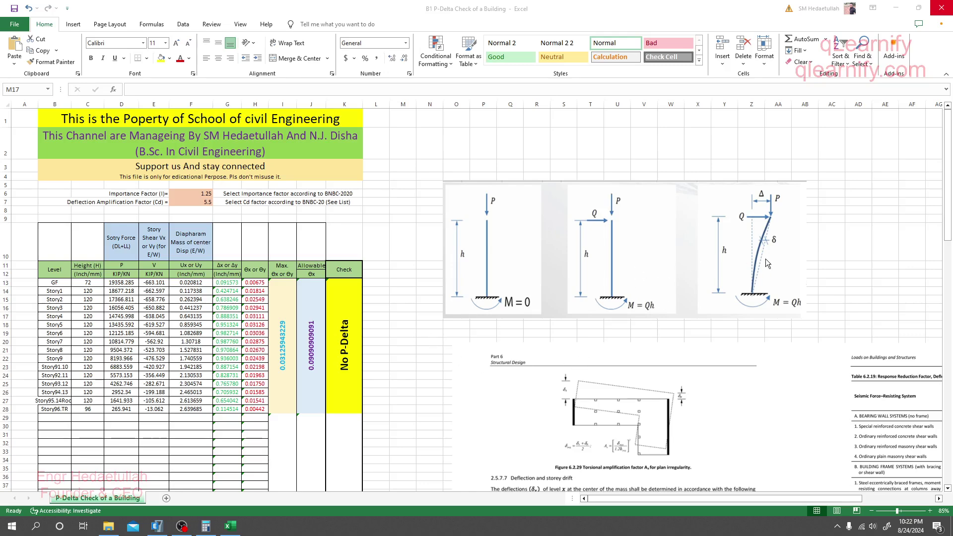
Examine the P-Delta column diagrams and the code clauses on storey drift, overturning, P-delta effects and the stability coefficient.
scroll(766, 259, "up", 3, "ctrl")
left_click_drag(670, 501, 834, 500)
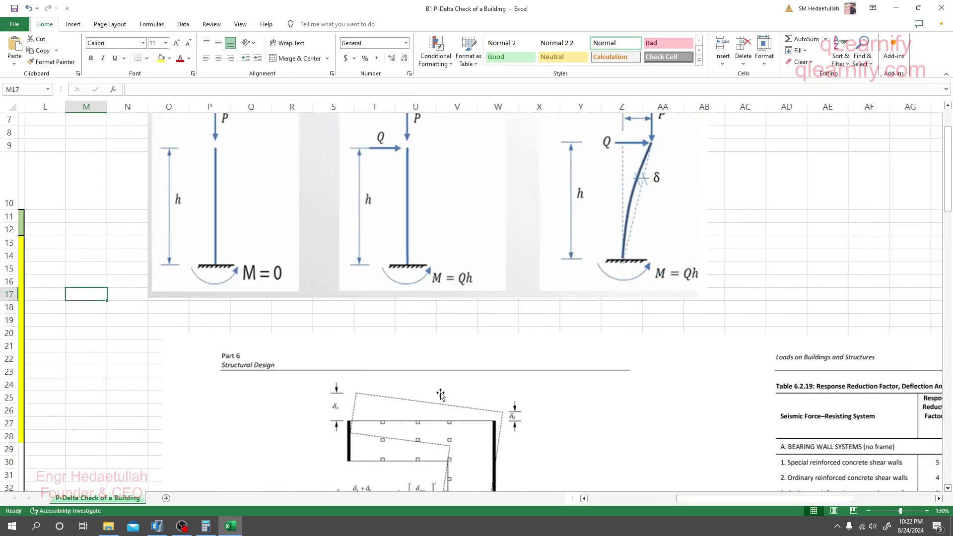
scroll(447, 392, "up", 2)
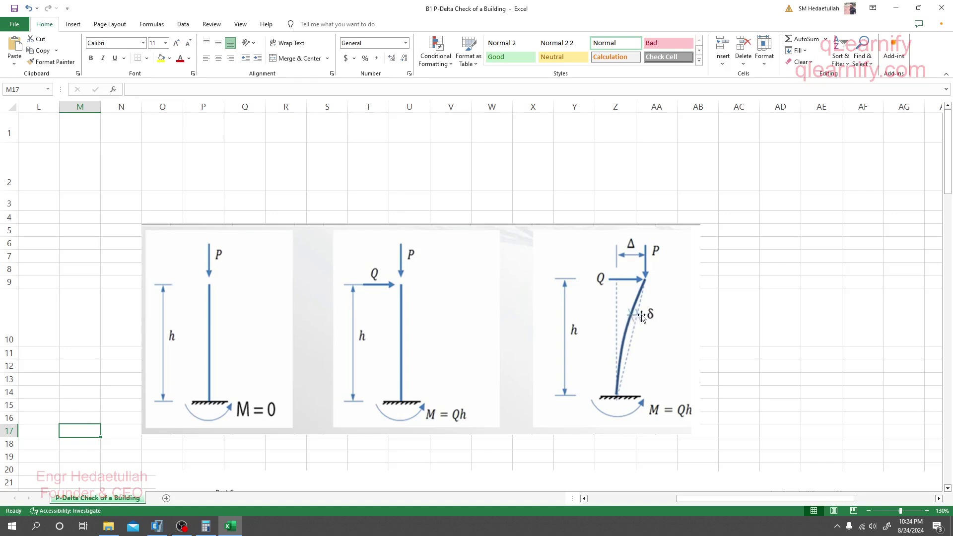
scroll(645, 317, "down", 5)
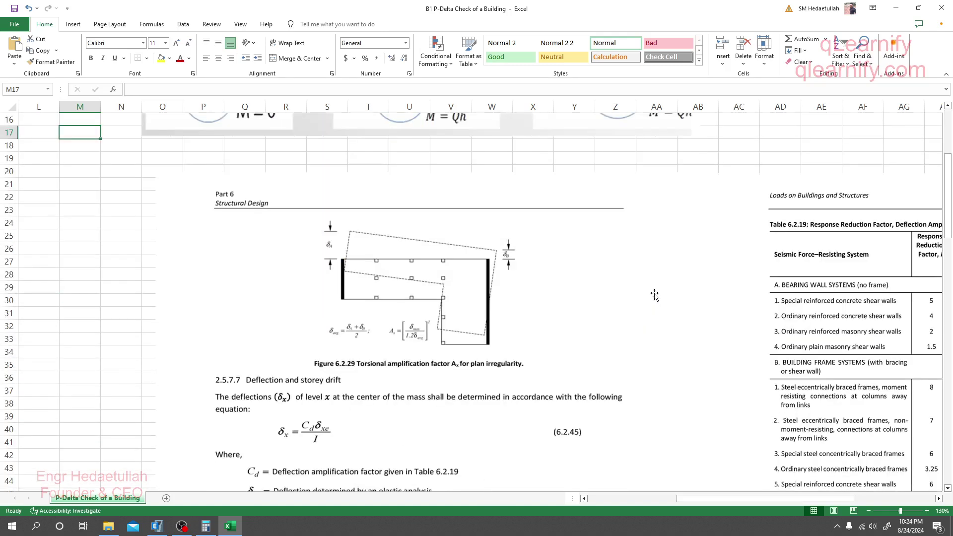
scroll(643, 209, "down", 2)
scroll(363, 367, "down", 2)
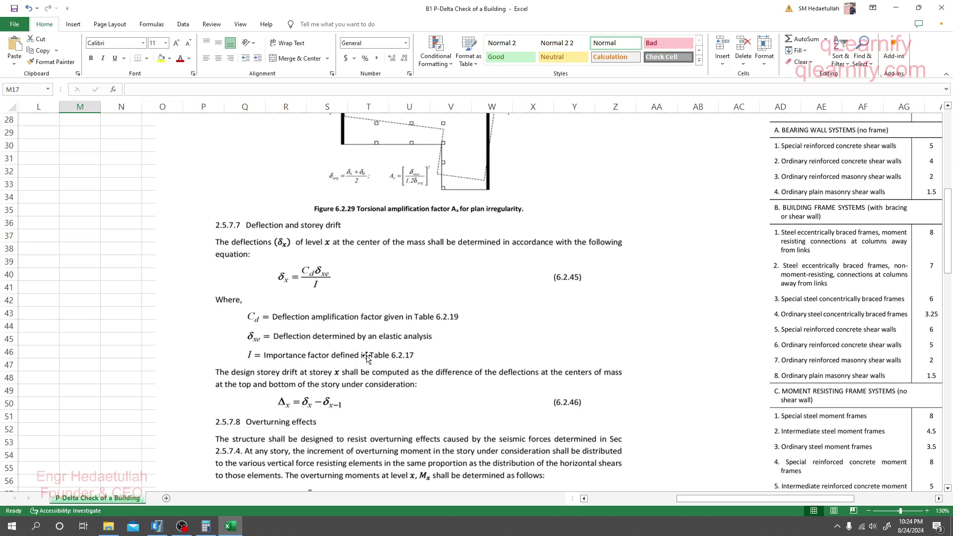
scroll(366, 355, "down", 5)
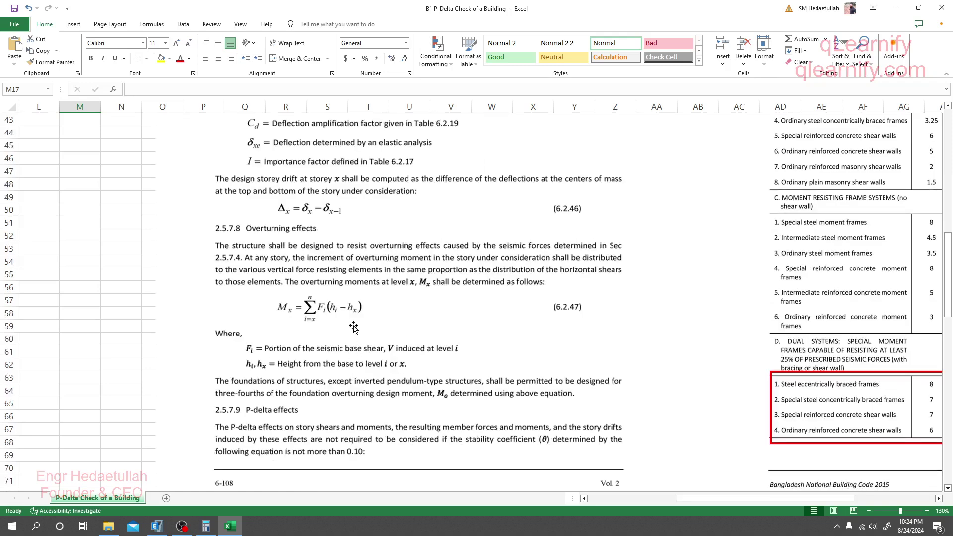
scroll(638, 321, "down", 3)
scroll(638, 322, "down", 3)
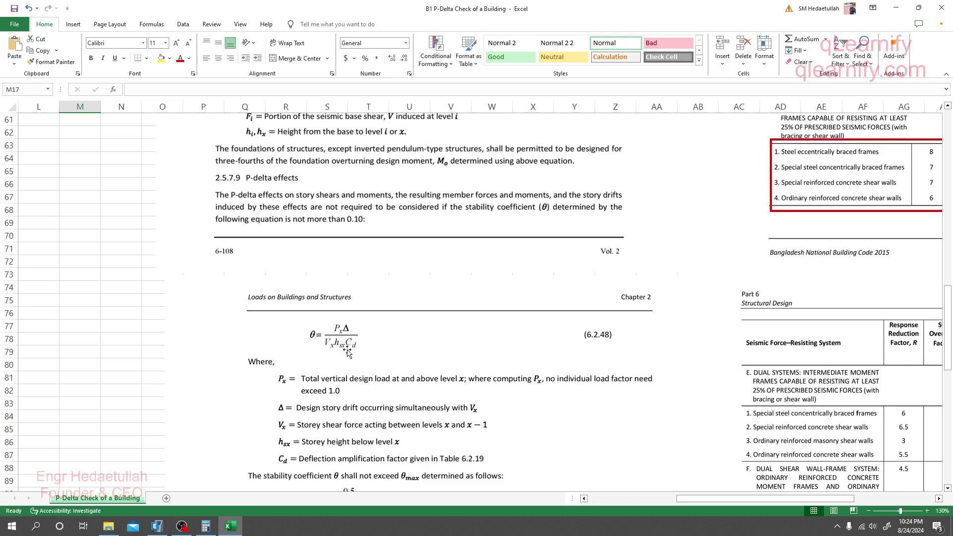
scroll(320, 339, "down", 1)
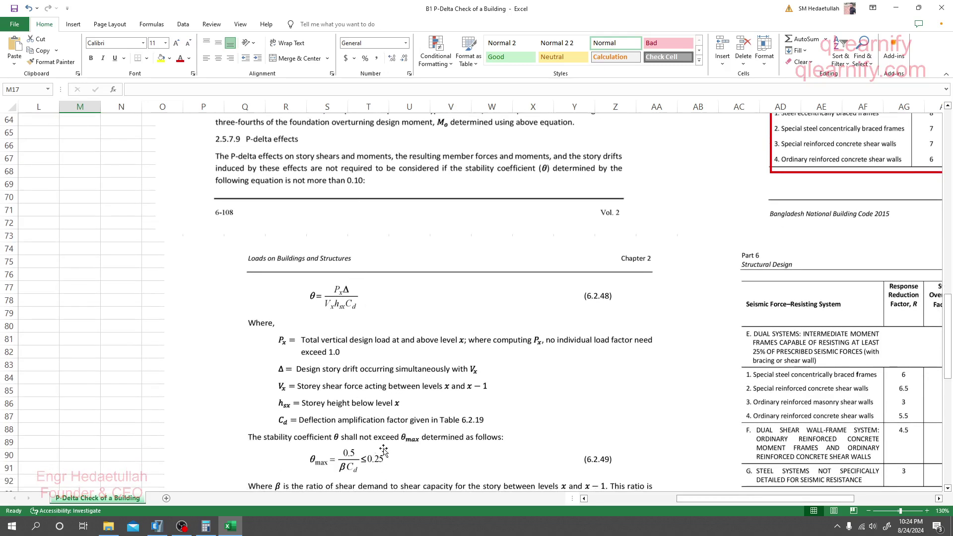
scroll(389, 397, "down", 1)
scroll(389, 397, "up", 15)
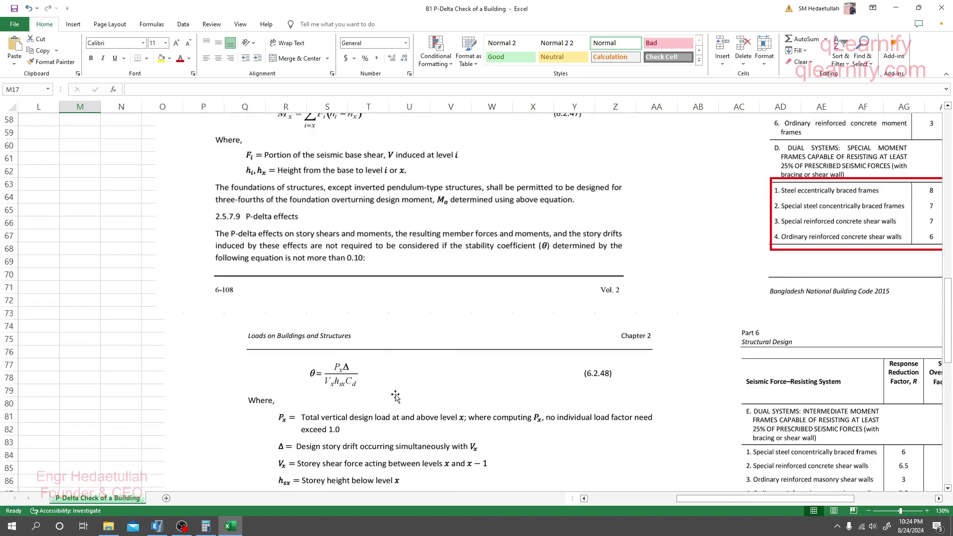
scroll(320, 392, "up", 6)
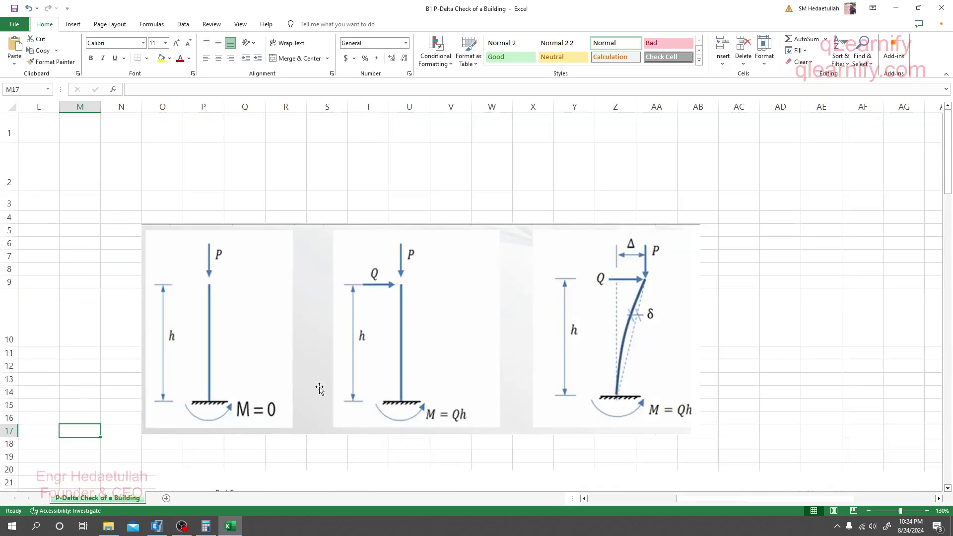
Review the P-Delta check table with its input factors, and select the level names from GF to Story96.TR.
left_click_drag(718, 499, 616, 498)
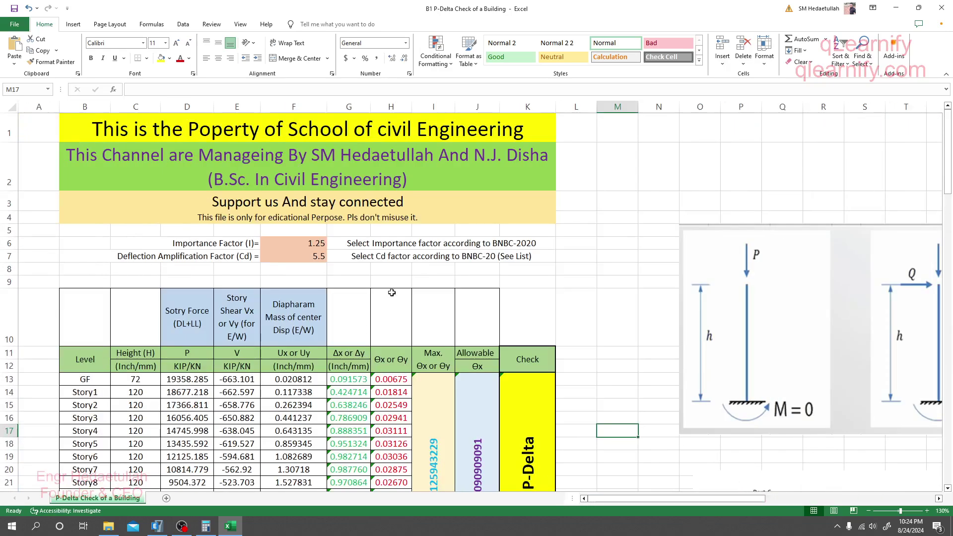
scroll(392, 293, "down", 2)
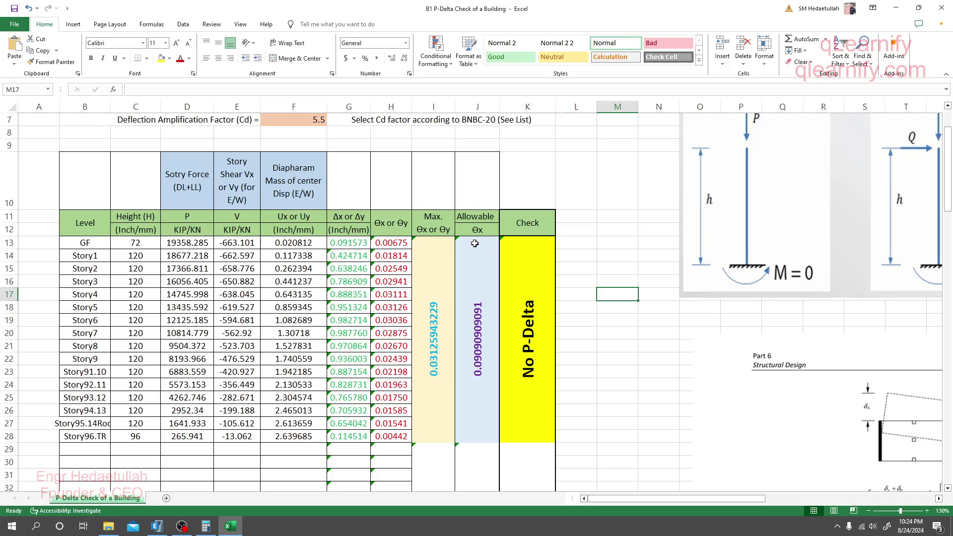
scroll(474, 243, "up", 2)
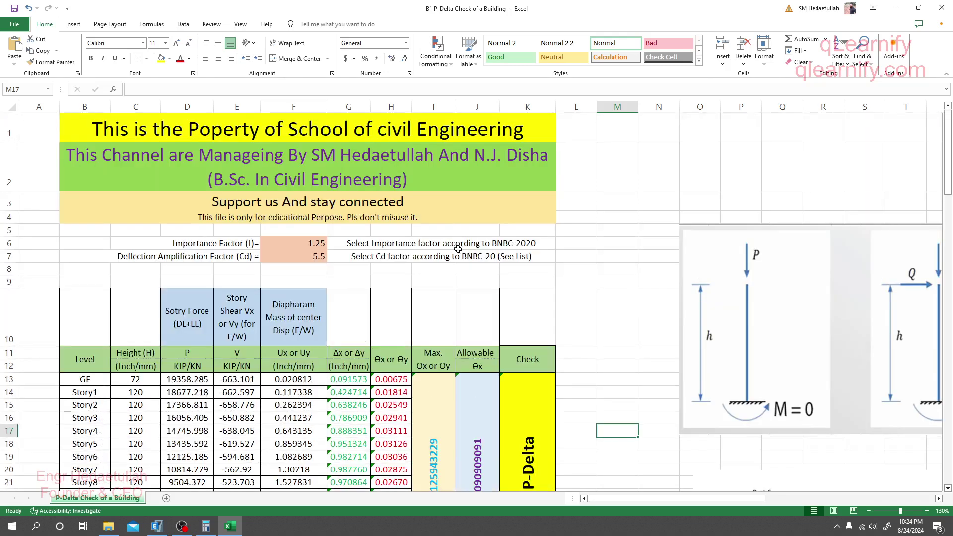
scroll(422, 347, "down", 2)
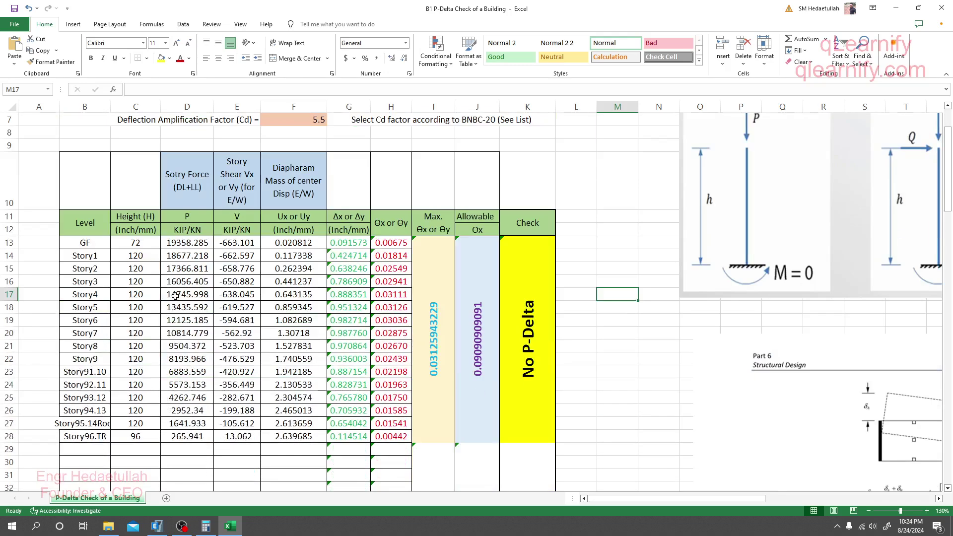
left_click_drag(83, 248, 83, 438)
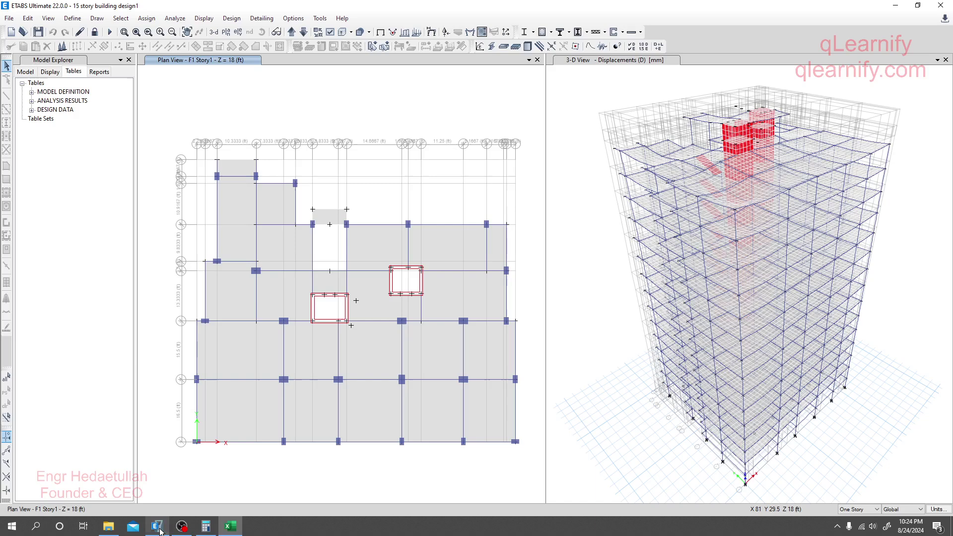
Switch to ETABS and expand the analysis results tables down to the joint output displacements.
left_click(157, 526)
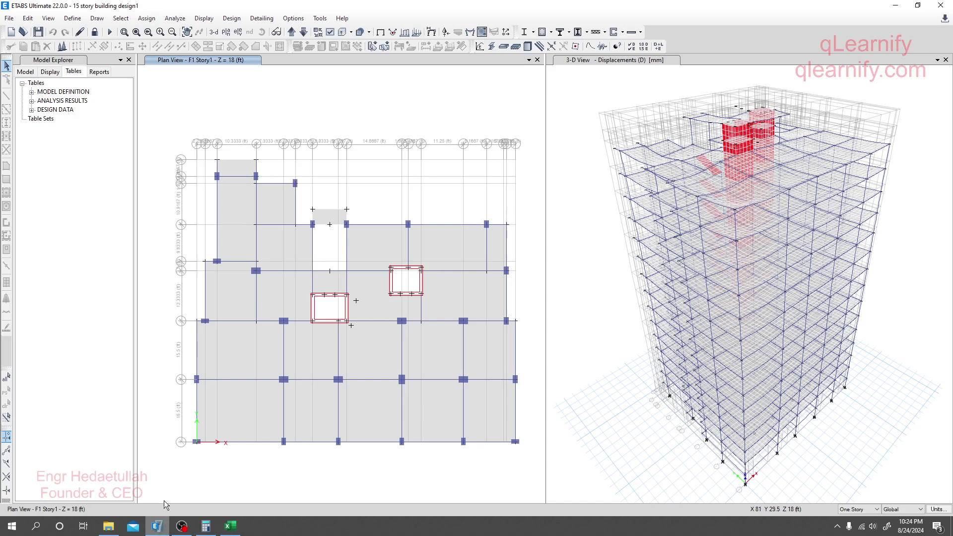
left_click(32, 101)
left_click(31, 102)
left_click(32, 102)
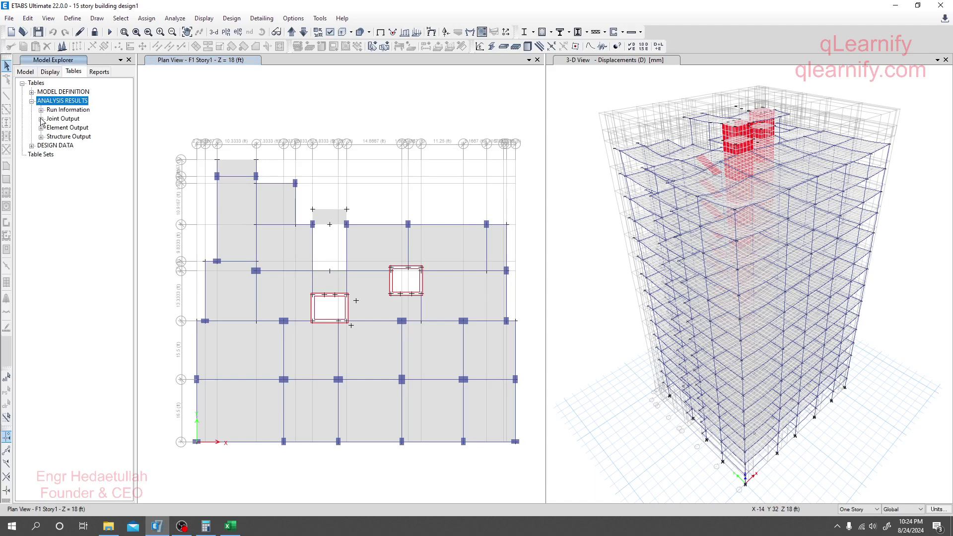
left_click(41, 120)
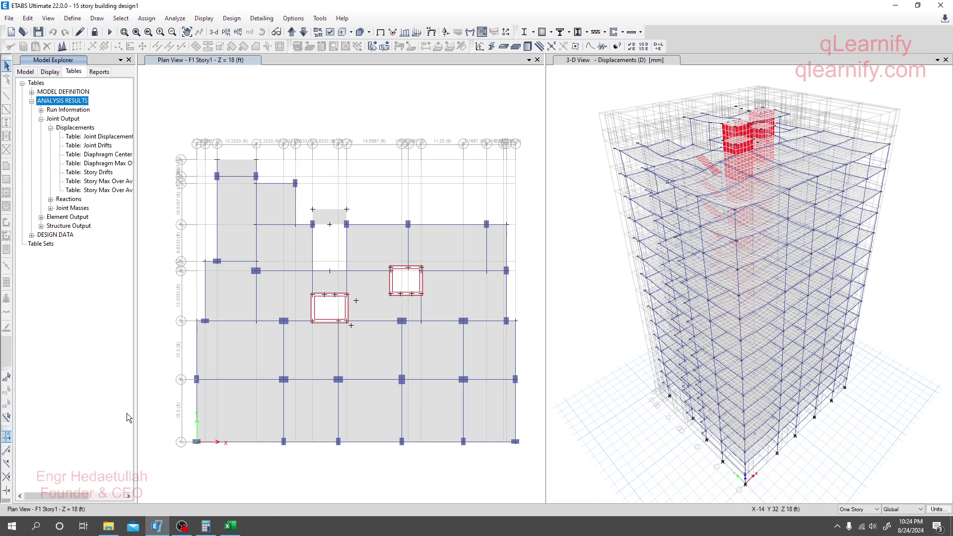
Check the diaphragm displacement heading in the Excel sheet, and show the Diaphragm Center Of Mass Displacements table in ETABS.
left_click(231, 527)
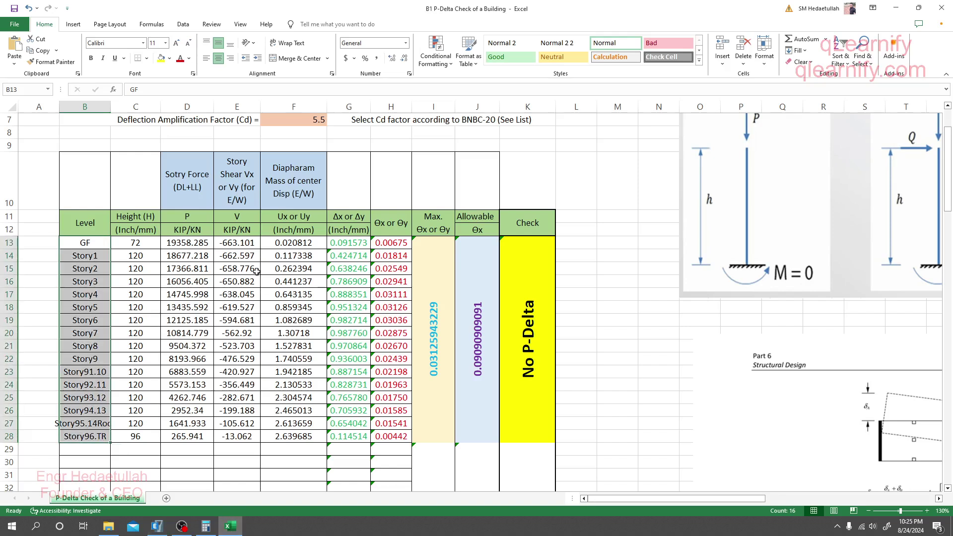
left_click(292, 173)
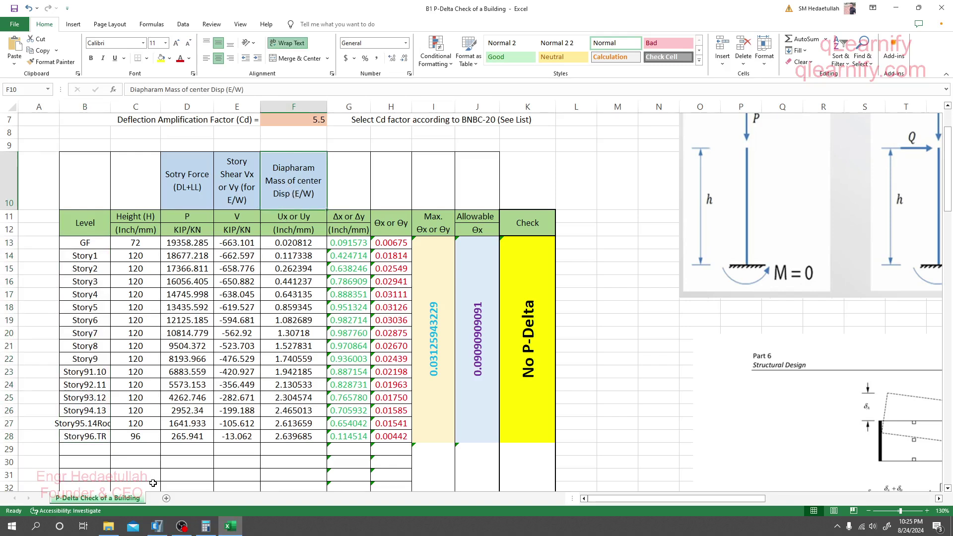
left_click(156, 526)
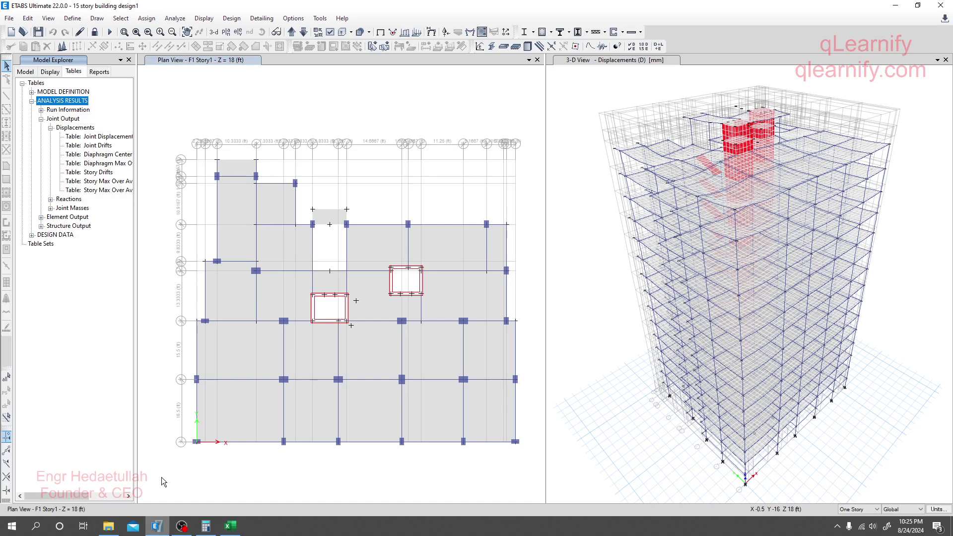
left_click(105, 155)
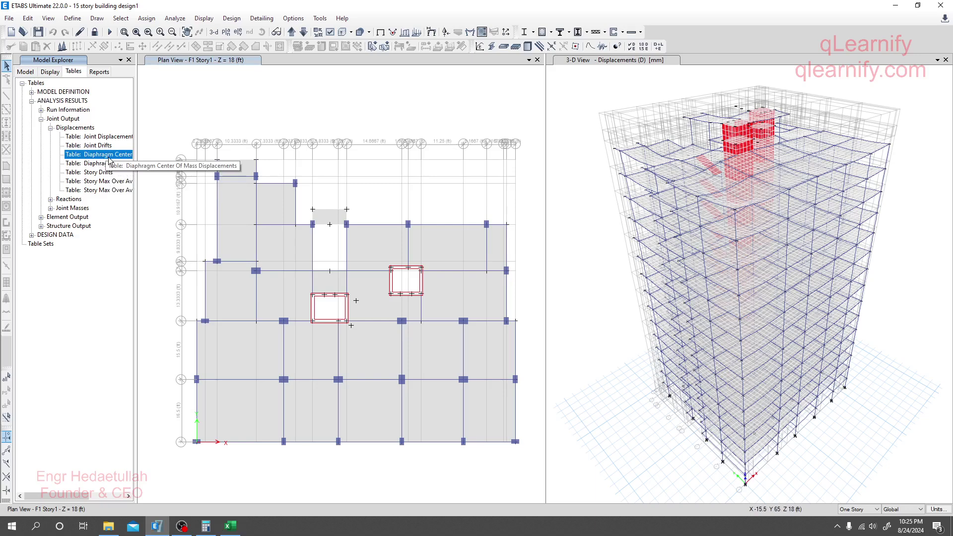
right_click(110, 161)
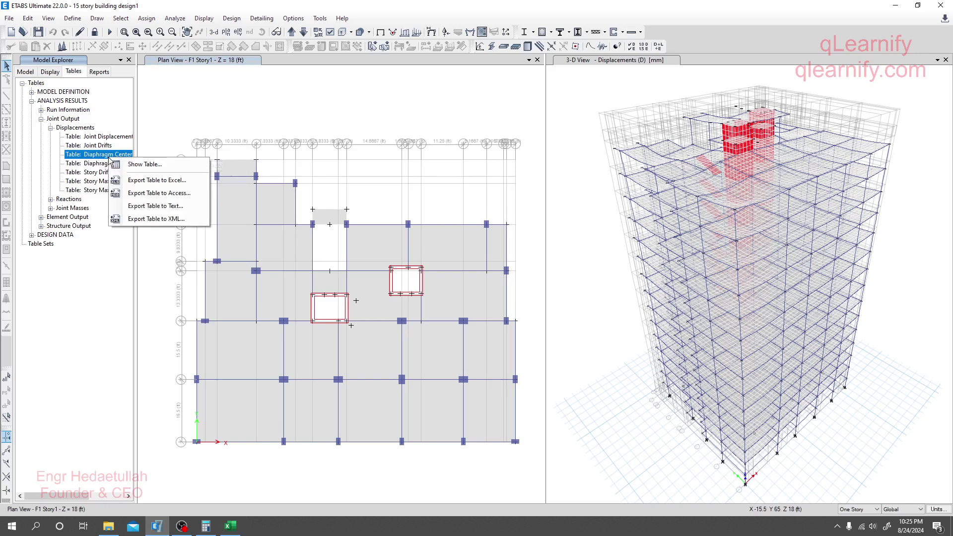
left_click(142, 164)
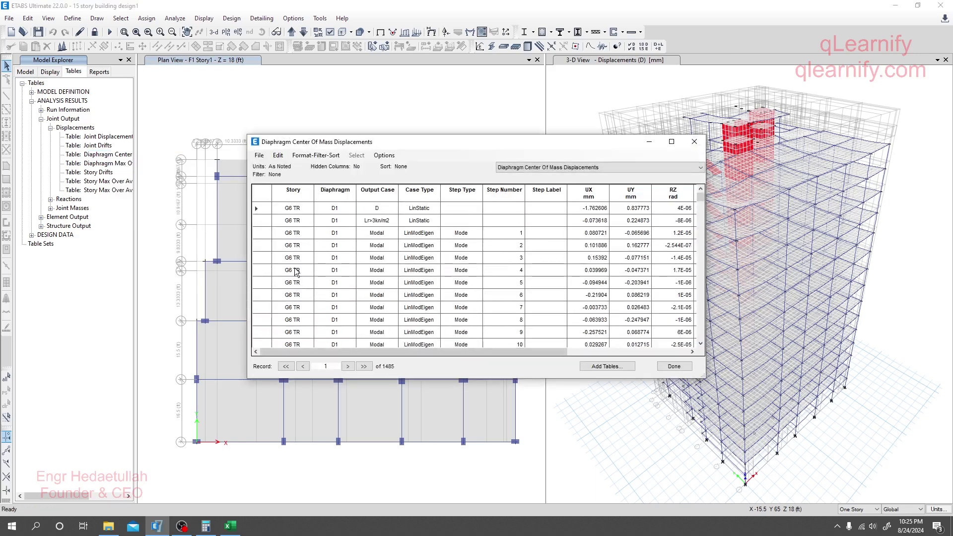
Filter the Diaphragm Center Of Mass Displacements table to the Ehx output case.
left_click(377, 194)
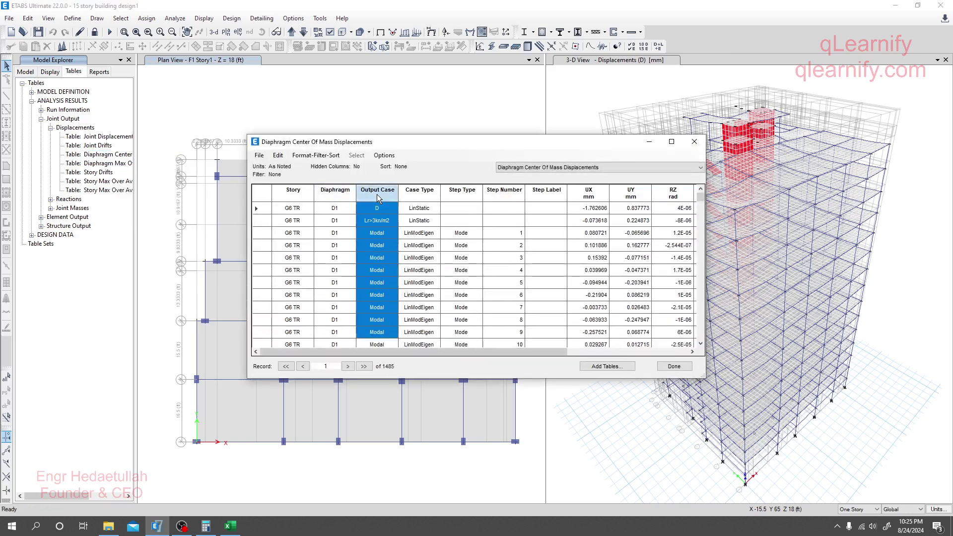
right_click(376, 195)
left_click_drag(483, 210, 485, 254)
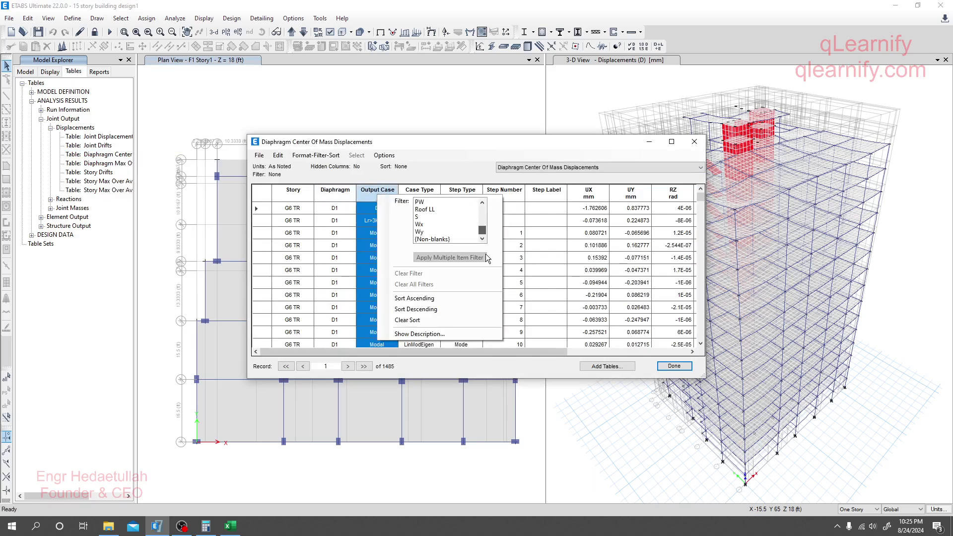
scroll(427, 228, "up", 2)
scroll(433, 228, "up", 4)
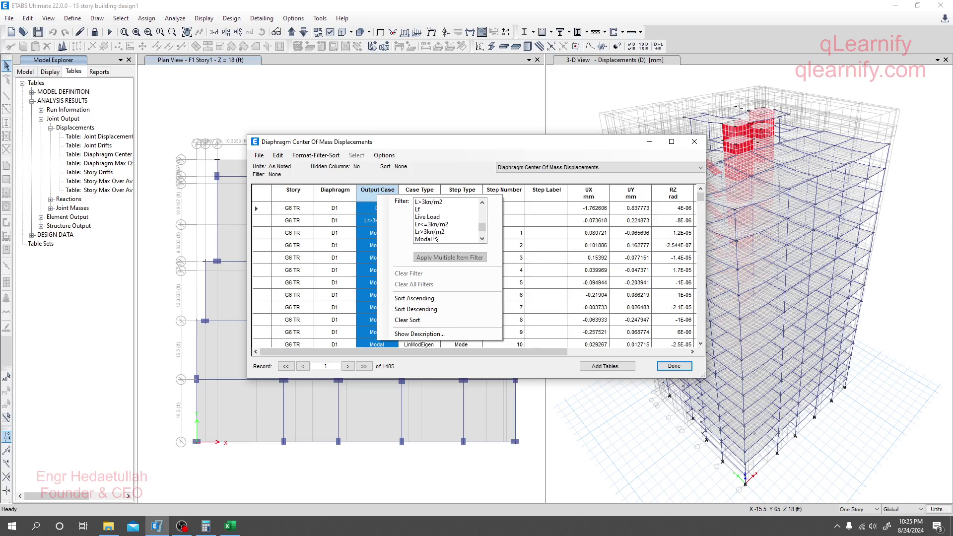
scroll(433, 227, "up", 1)
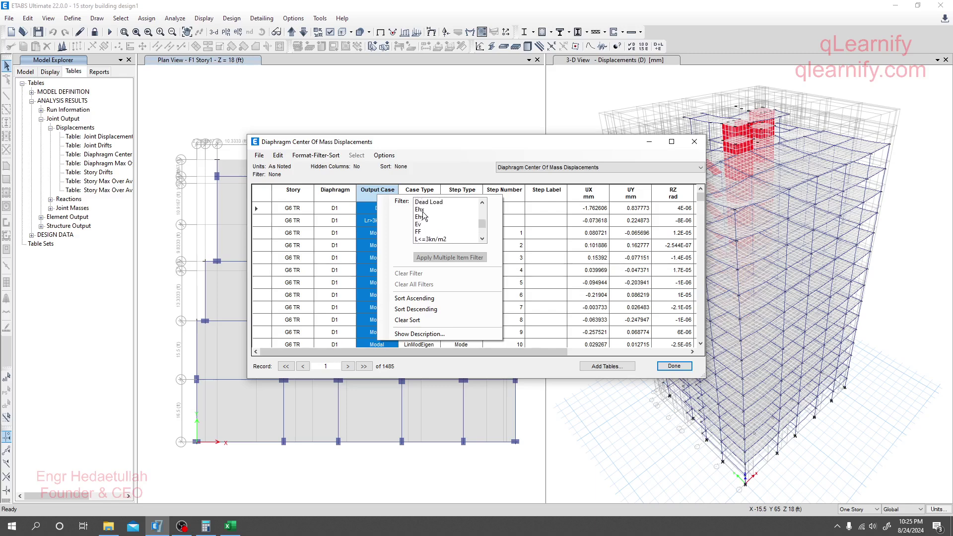
left_click(425, 214)
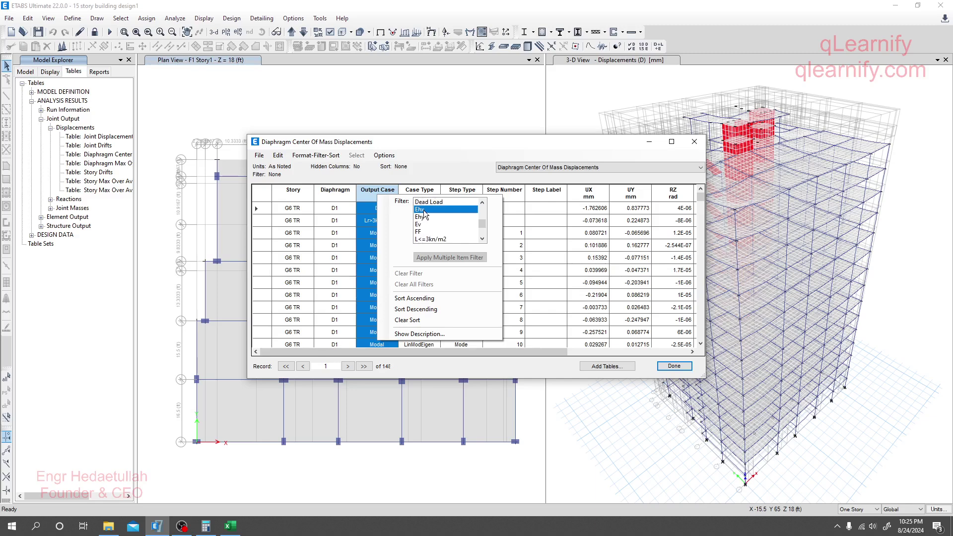
left_click(440, 141)
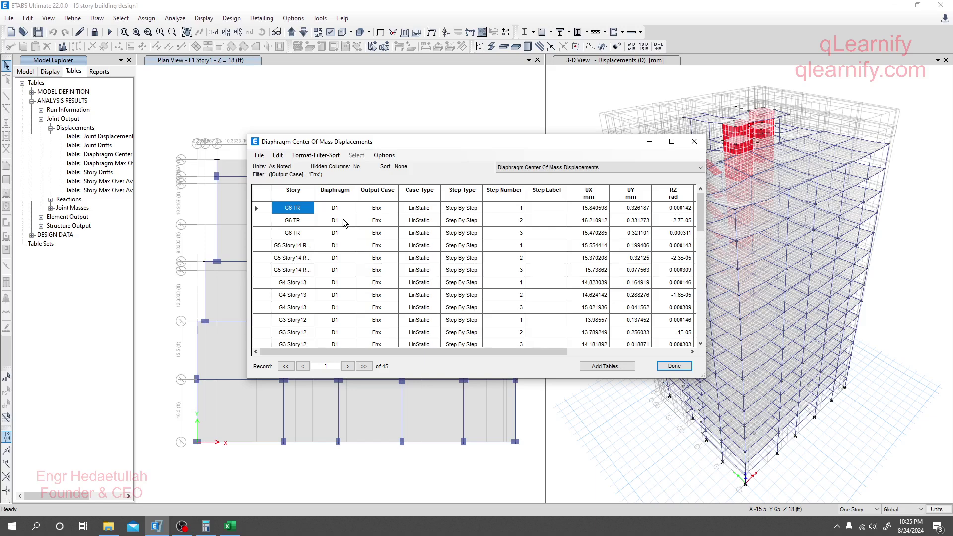
Filter the Ehx displacement rows to those with Step Number = 1.
scroll(282, 238, "down", 8)
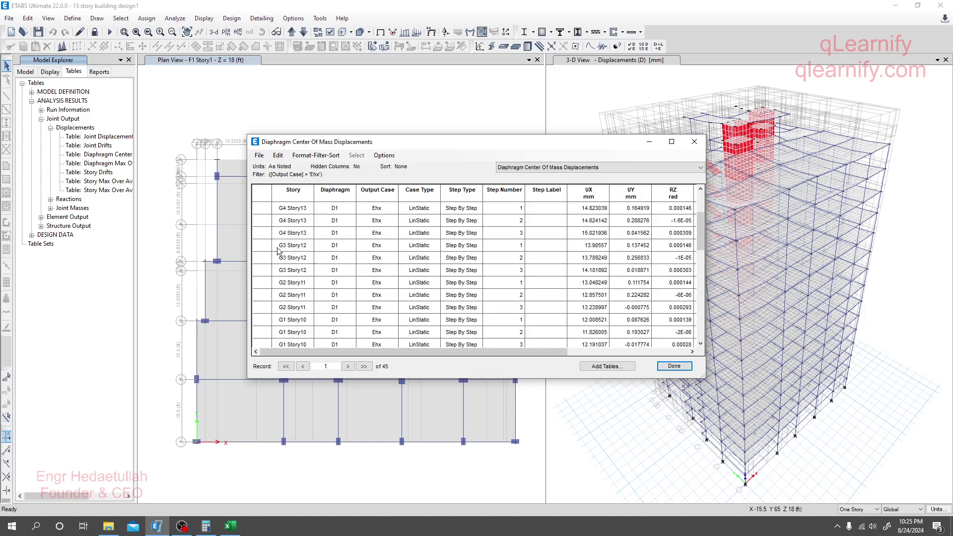
scroll(491, 236, "up", 8)
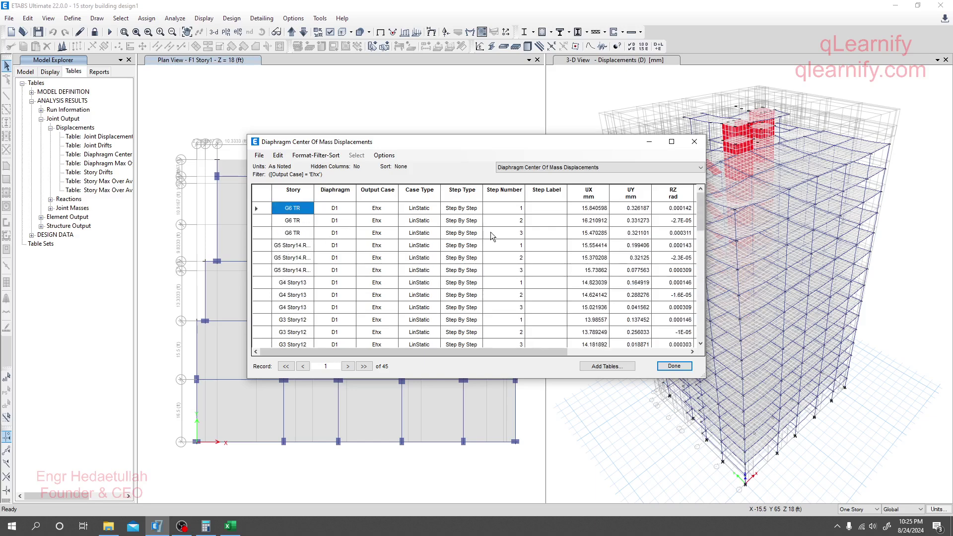
left_click(507, 197)
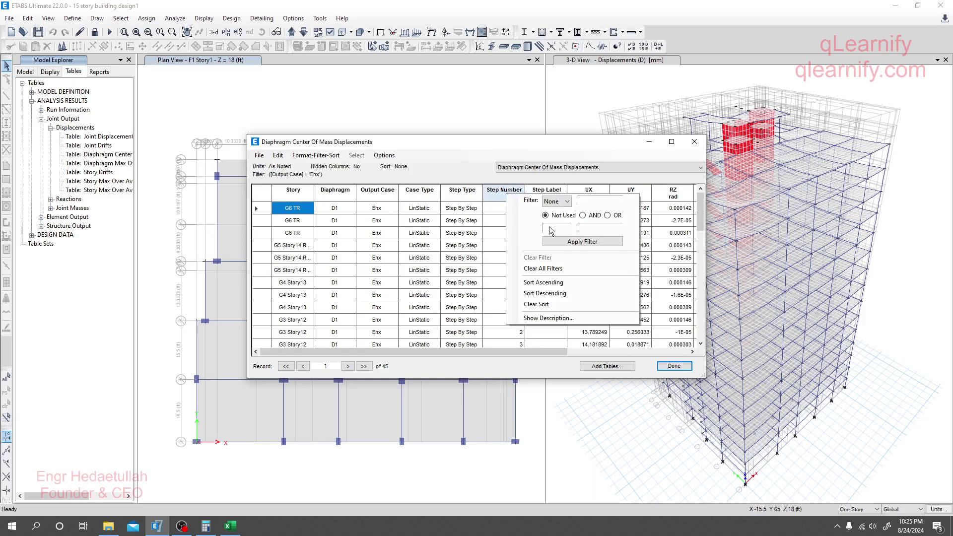
left_click(565, 201)
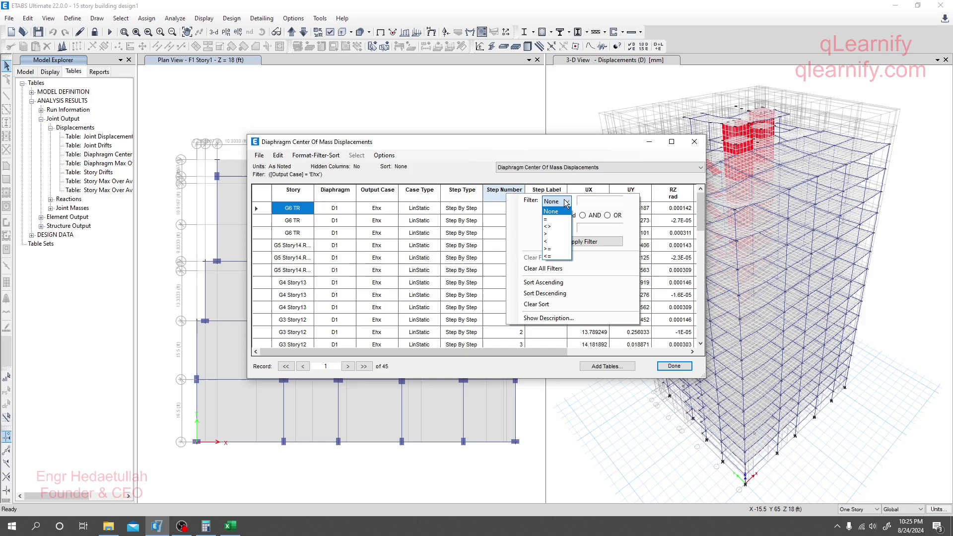
left_click(520, 232)
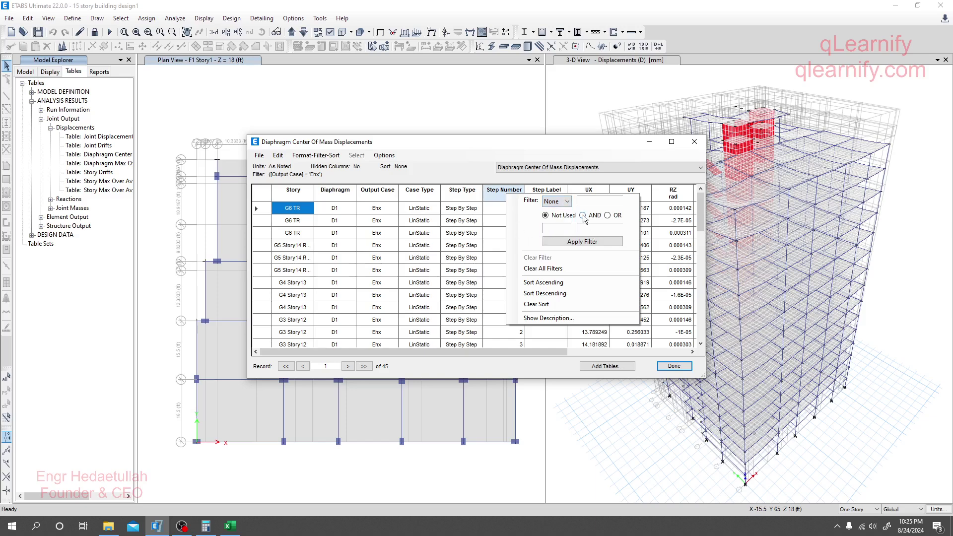
left_click(560, 201)
left_click(557, 219)
double_click(579, 201)
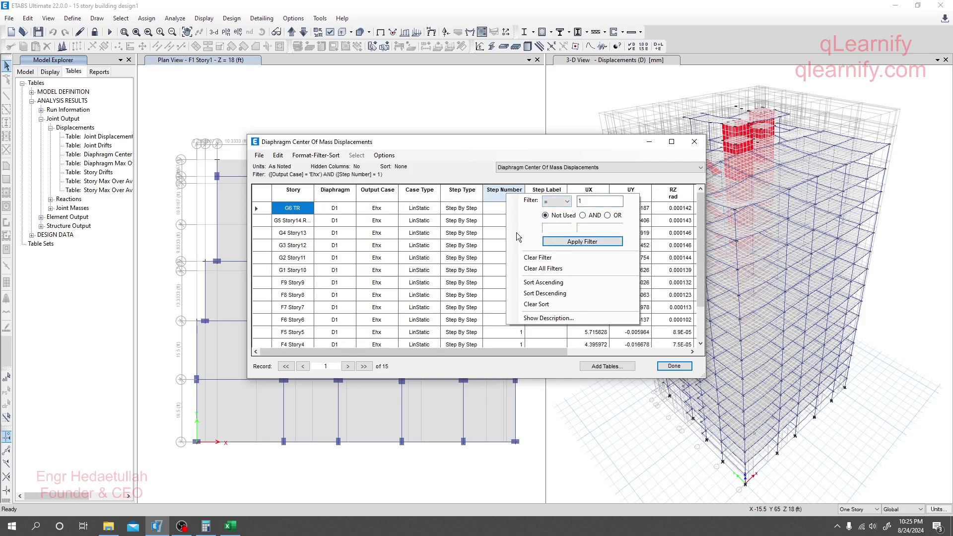
Apply the Step Number filter and examine the order of the filtered stories in the displacement table.
left_click(582, 242)
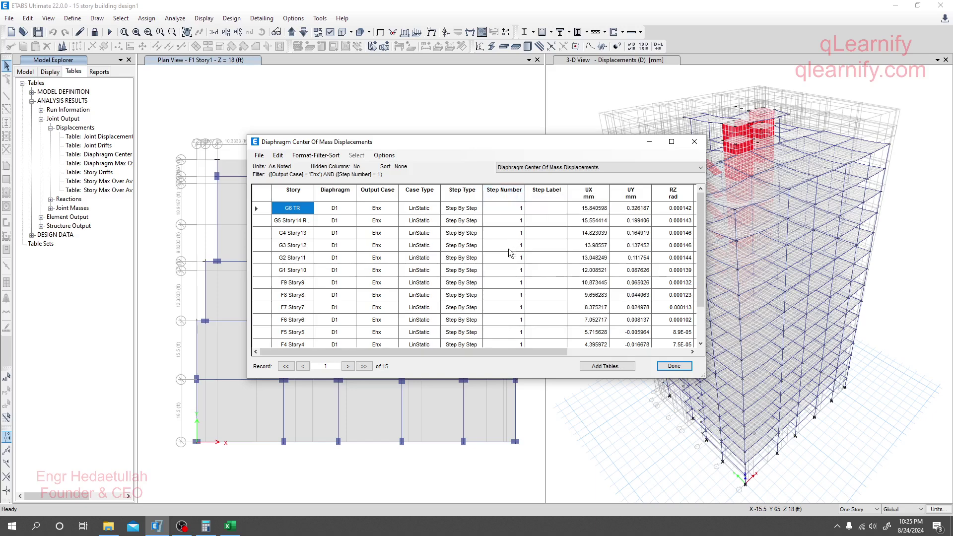
scroll(293, 294, "down", 2)
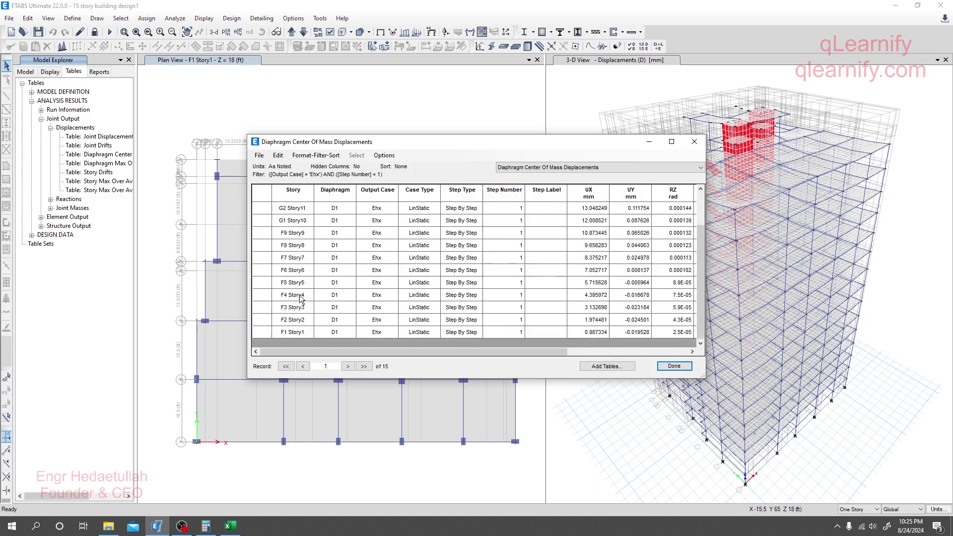
scroll(296, 321, "up", 2)
scroll(293, 284, "down", 2)
scroll(296, 311, "up", 2)
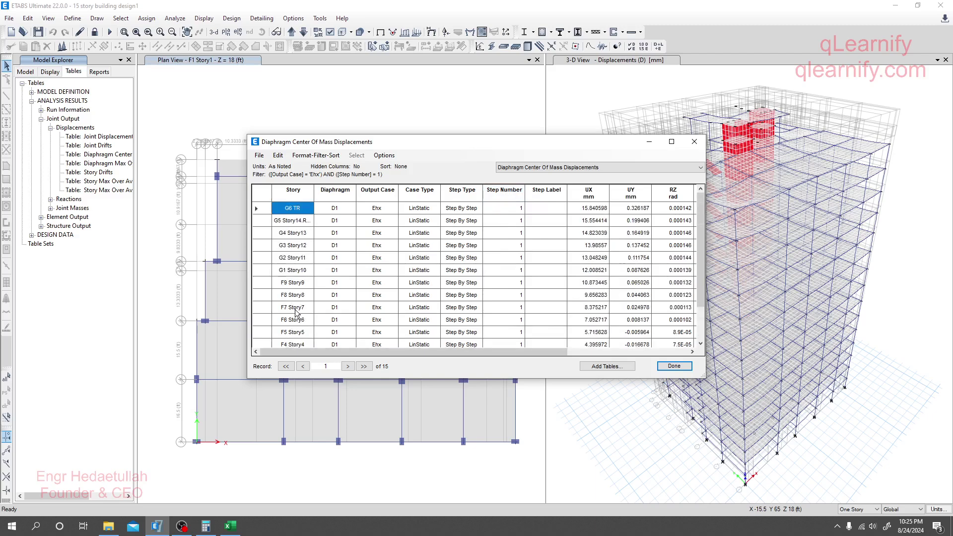
scroll(523, 267, "up", 2)
scroll(294, 339, "down", 2)
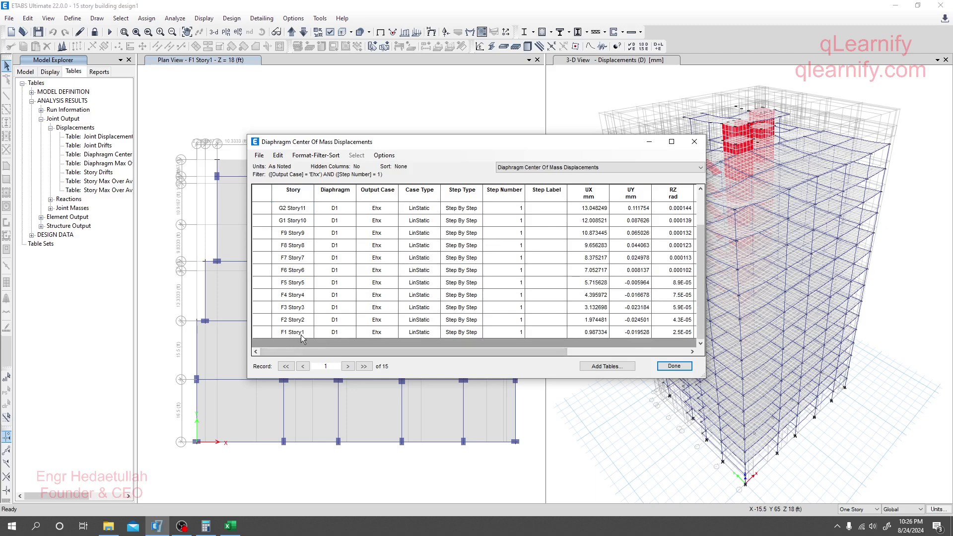
scroll(301, 297, "up", 2)
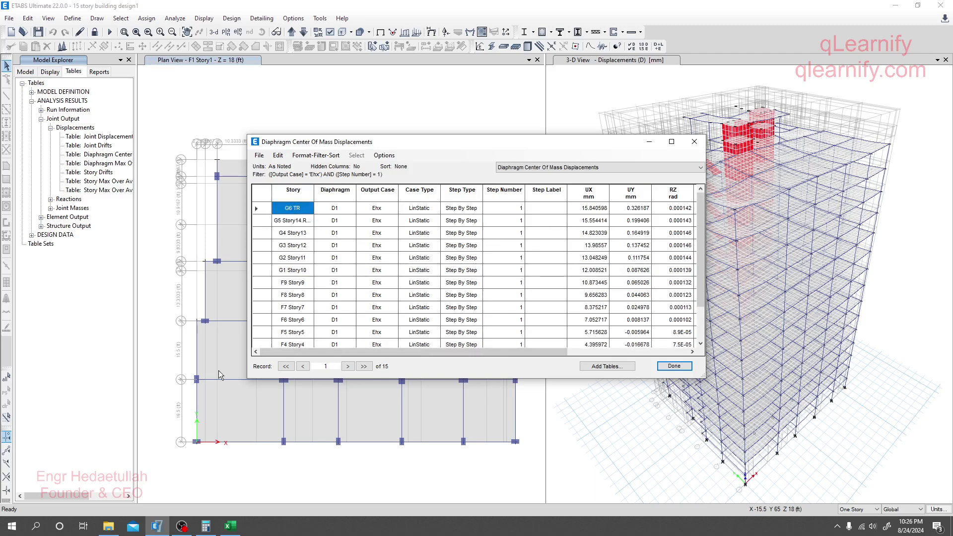
Check the Level order in the Excel sheet, and sort the ETABS displacement table by Story in ascending order.
left_click(230, 526)
left_click(85, 241)
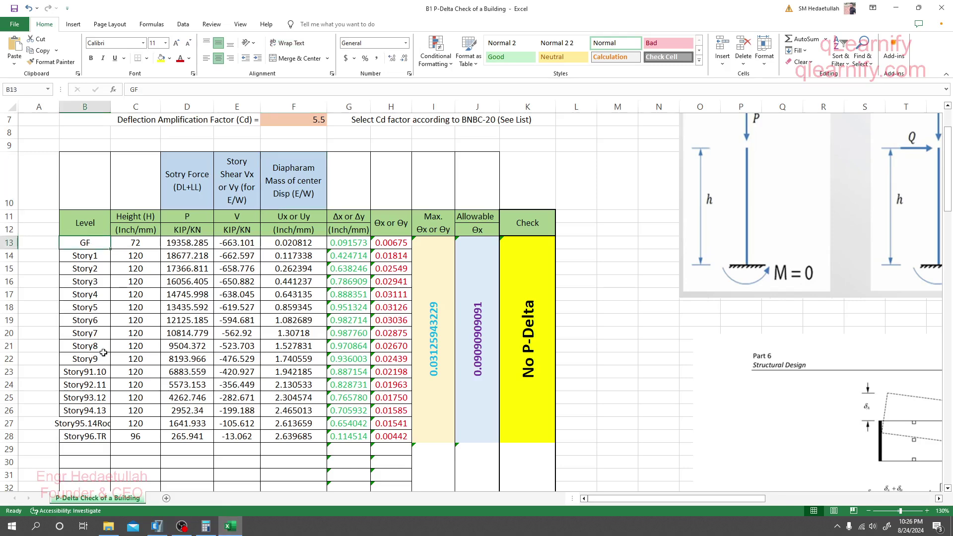
left_click(93, 436)
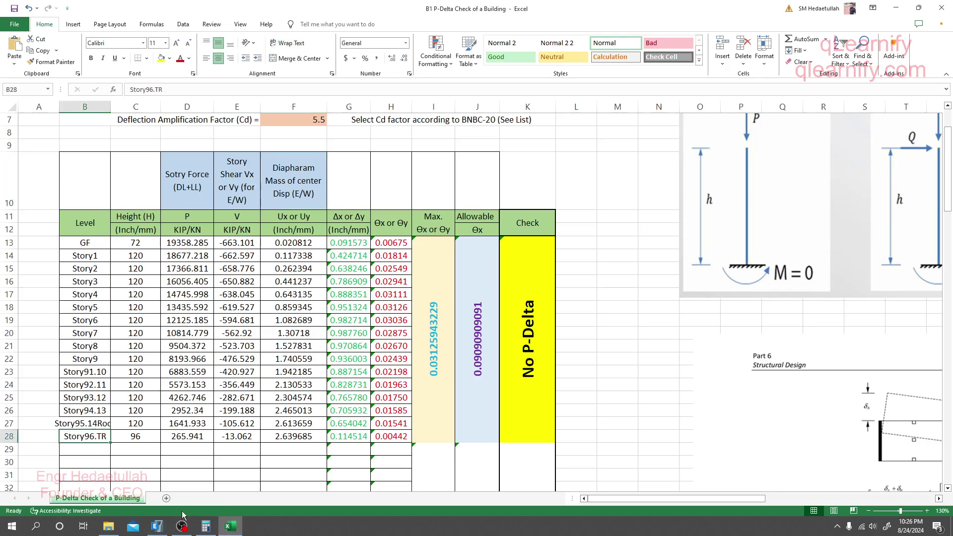
left_click(157, 526)
right_click(284, 191)
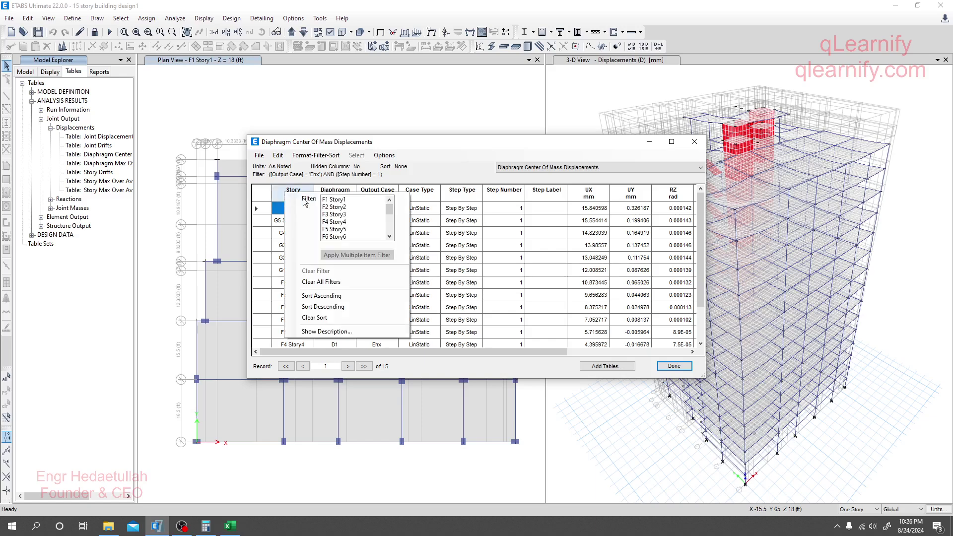
left_click(336, 297)
scroll(290, 211, "down", 2)
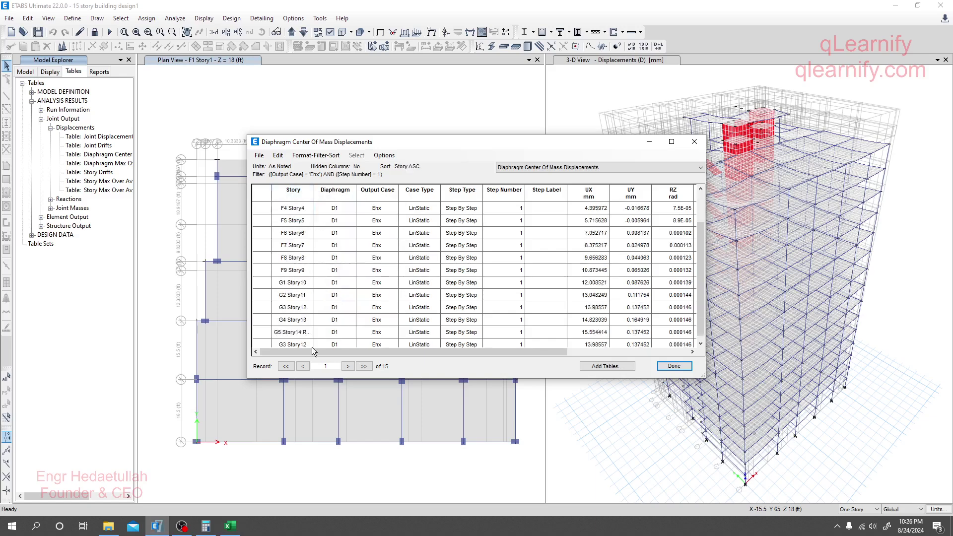
scroll(298, 333, "up", 2)
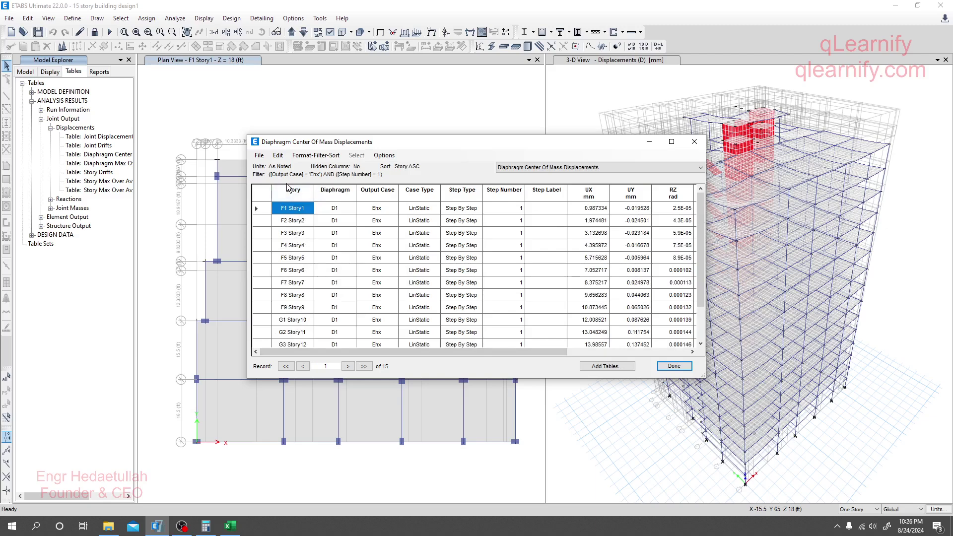
scroll(301, 233, "down", 2)
scroll(299, 238, "up", 2)
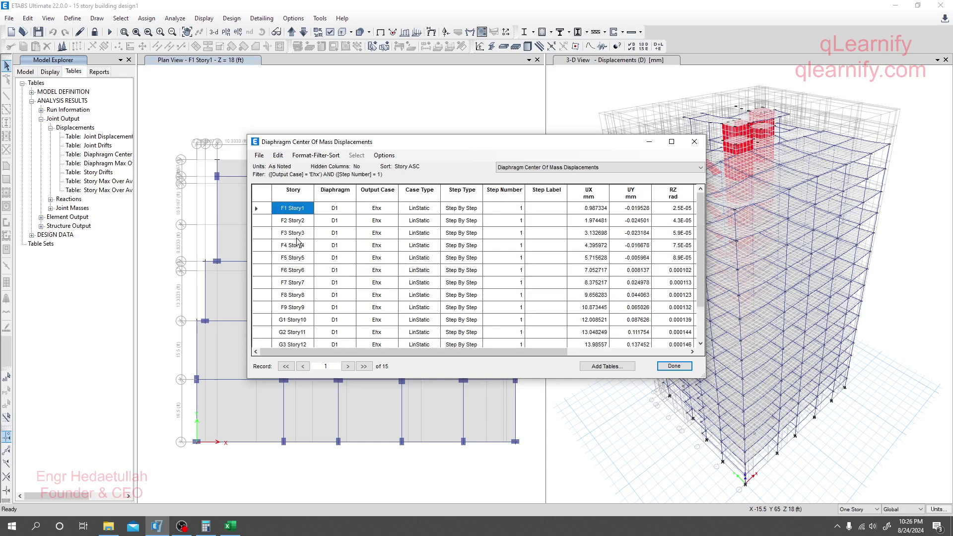
Try the Story column in descending order, and restore its ascending sort.
right_click(293, 191)
left_click(331, 308)
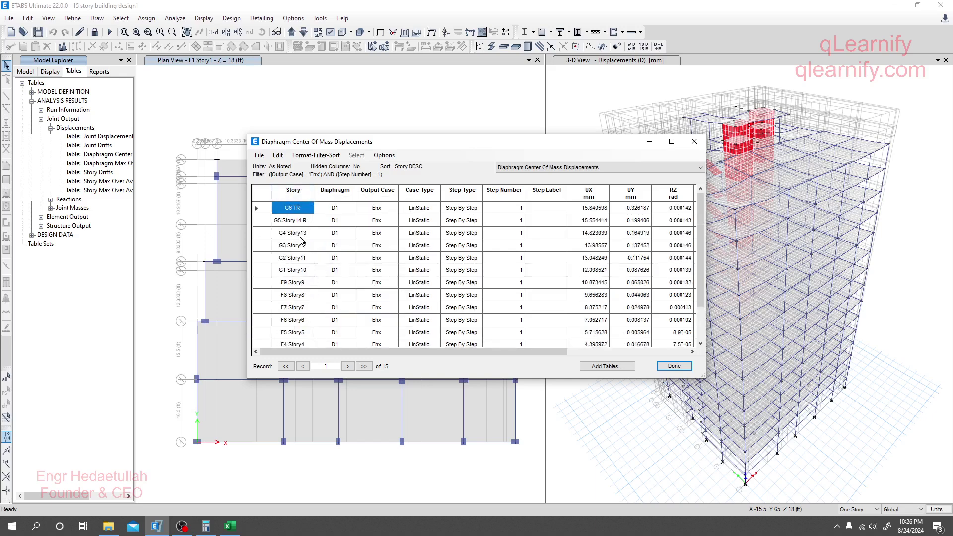
scroll(297, 222, "down", 3)
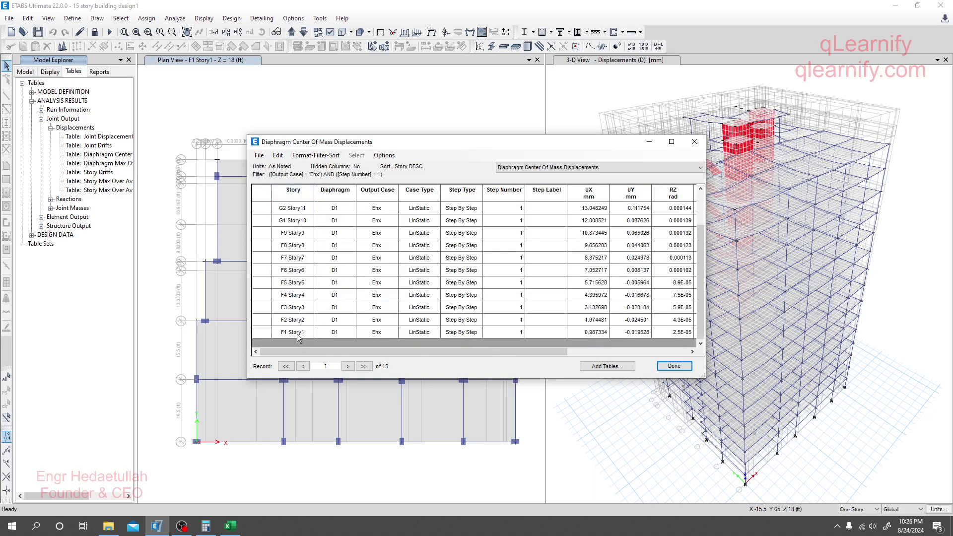
scroll(297, 334, "up", 3)
right_click(291, 194)
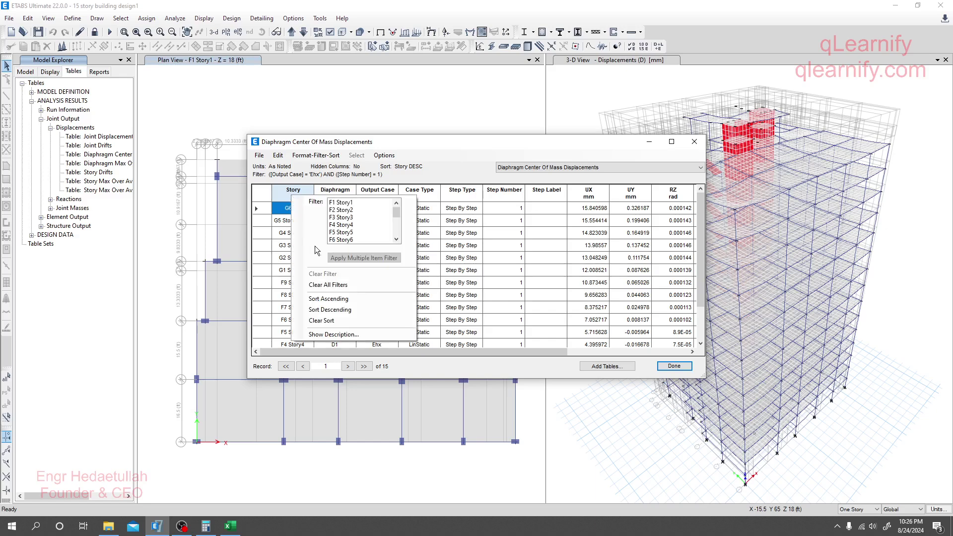
left_click(328, 298)
Copy all story names from F1 Story1 to G6 TR in the displacement table.
left_click_drag(293, 212, 288, 303)
right_click(288, 303)
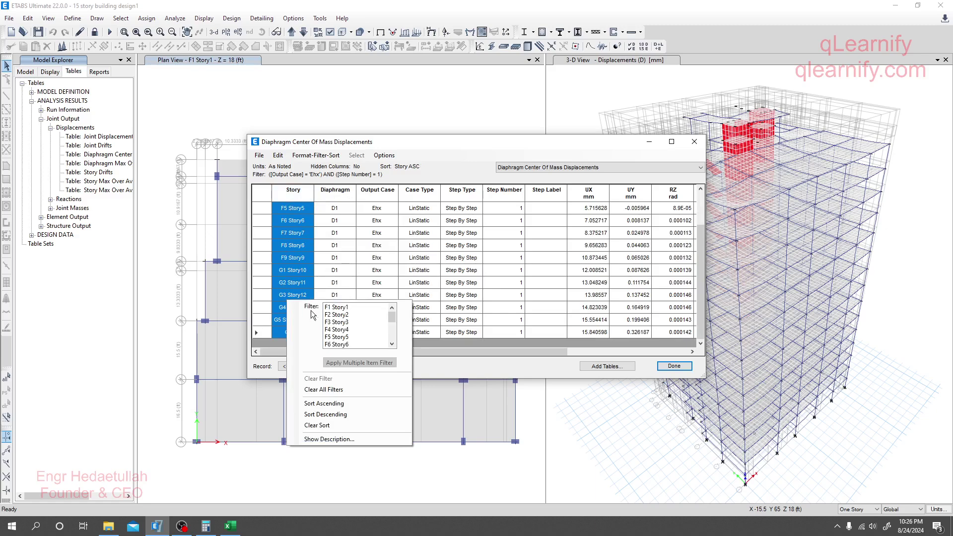
right_click(289, 244)
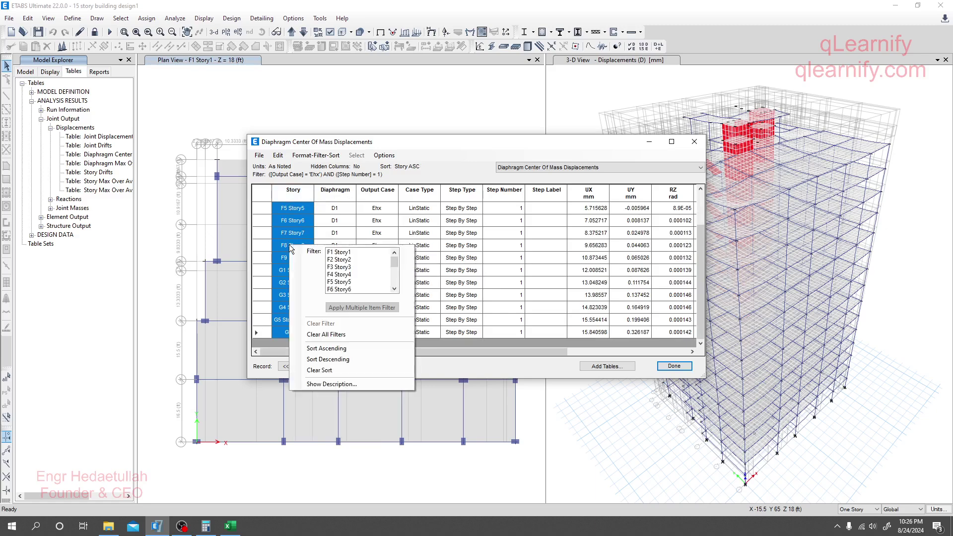
scroll(283, 213, "up", 2)
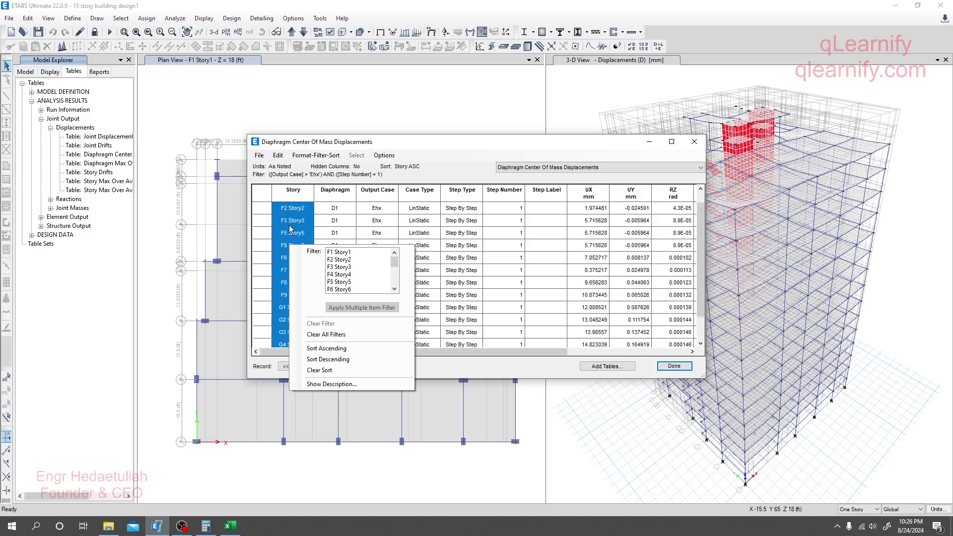
left_click(318, 174)
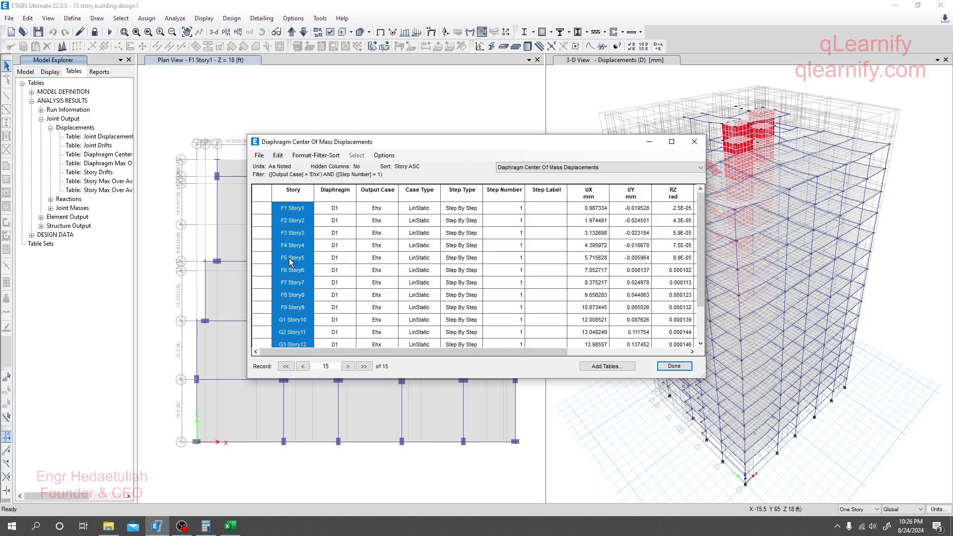
Switch to Excel and paste the story names into the Level column from cell B13, matching the destination formatting.
left_click(229, 526)
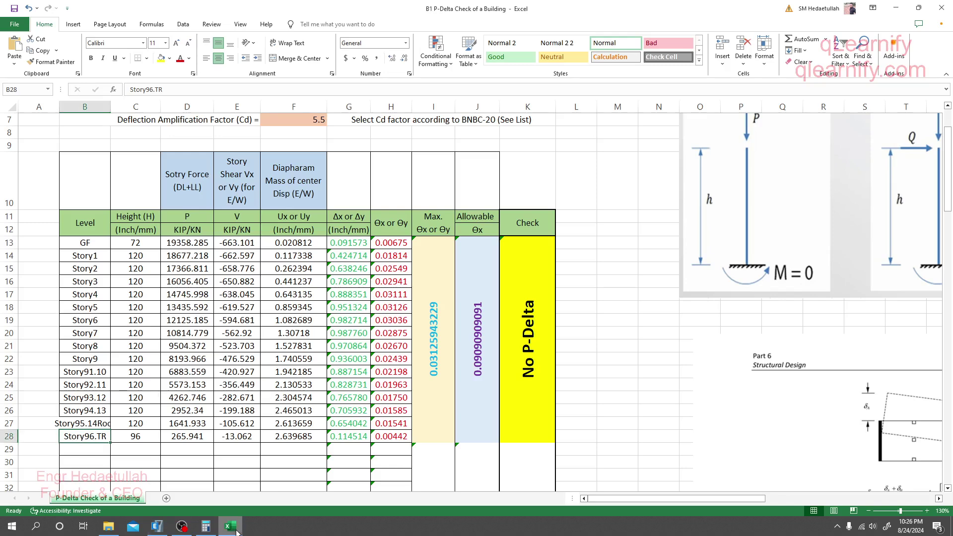
left_click(87, 242)
right_click(87, 242)
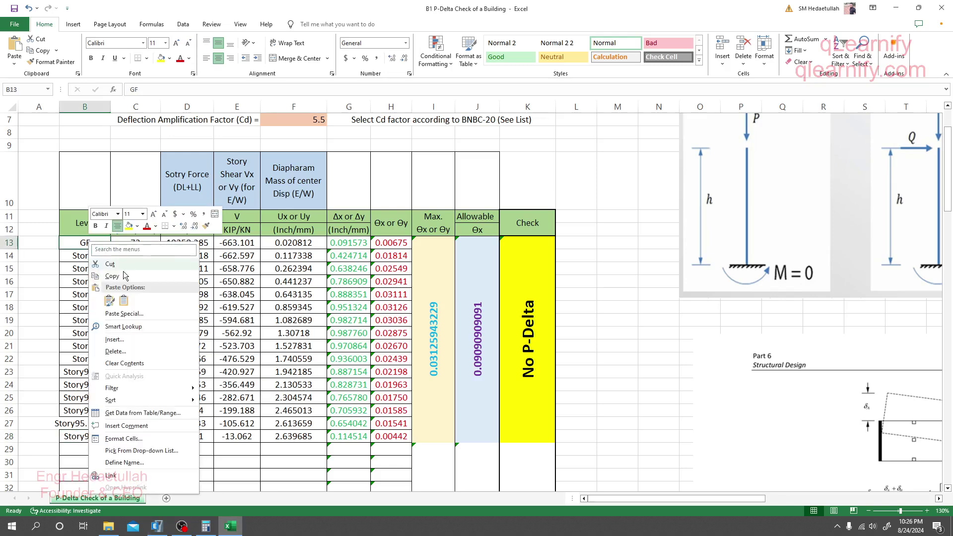
left_click(123, 300)
left_click(97, 471)
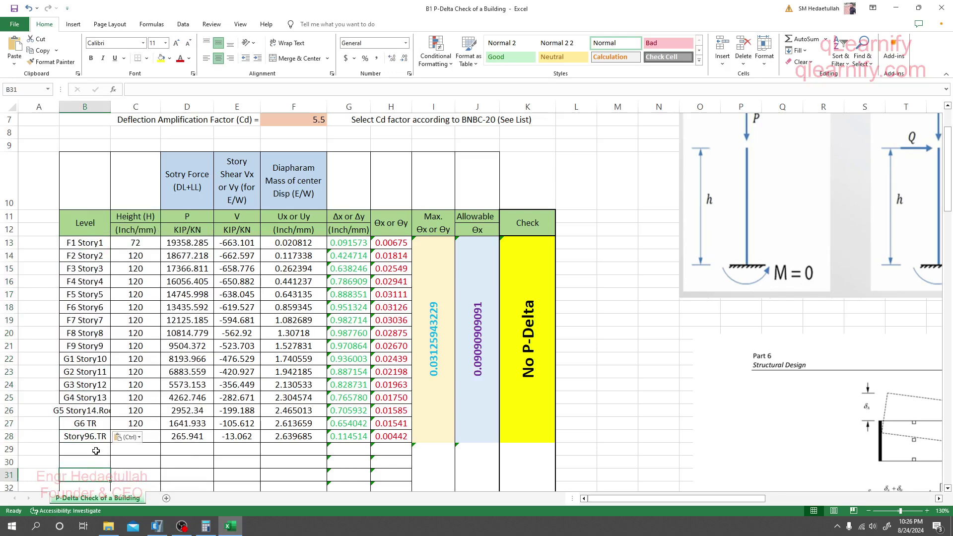
Clear the leftover Story96.TR row from the Level to the Ux or Uy column, cells B28 to F28.
left_click_drag(85, 436, 281, 434)
key("Delete")
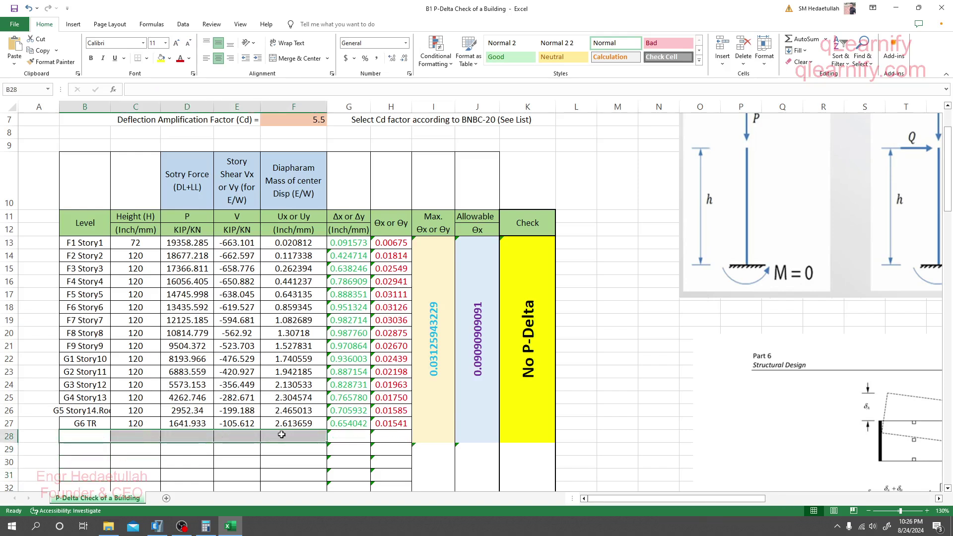
left_click(97, 463)
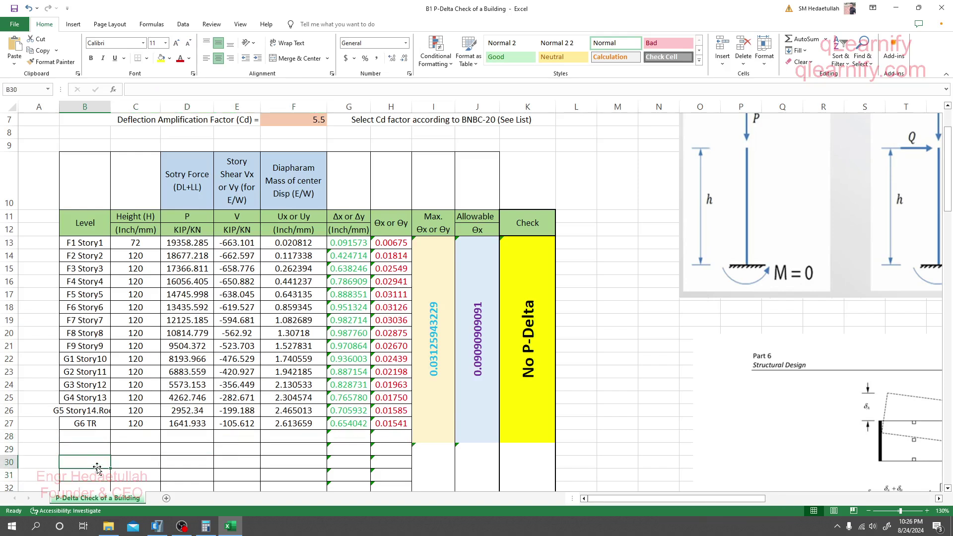
Review the Height (H) values and the Ux or Uy displacement column in the check sheet.
left_click(140, 243)
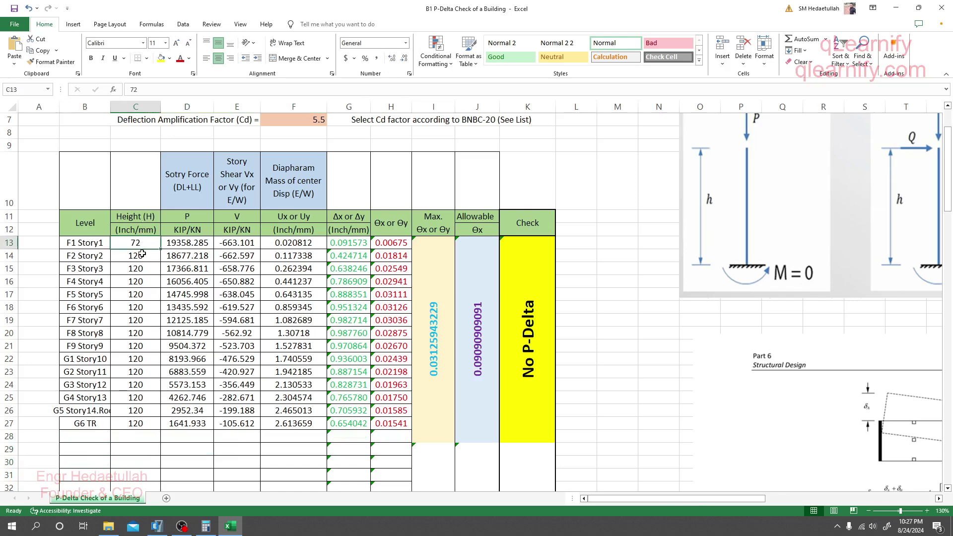
left_click(144, 255)
left_click_drag(139, 242, 149, 447)
left_click_drag(300, 246, 298, 277)
left_click(296, 216)
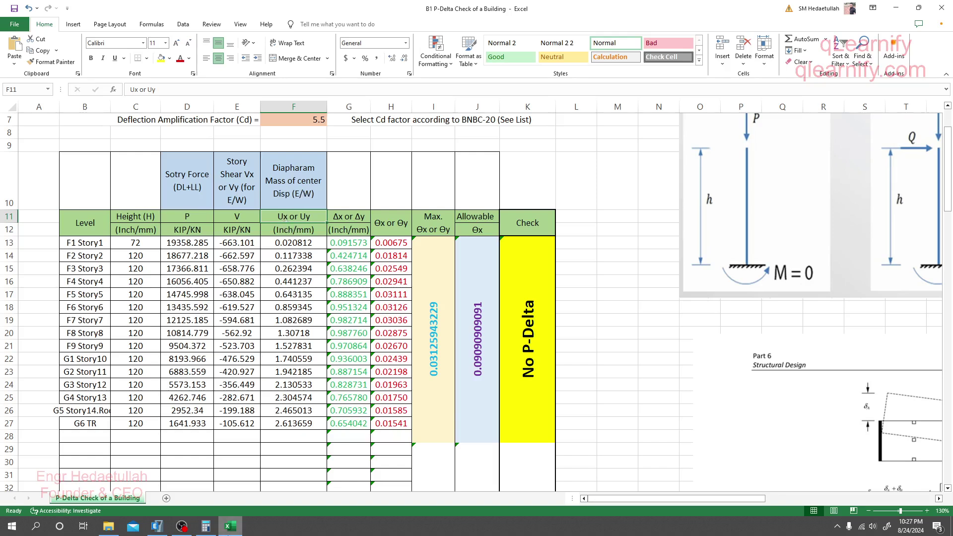
Switch to ETABS and copy the UX displacements of all stories from F1 Story1 to G6 TR.
left_click(156, 526)
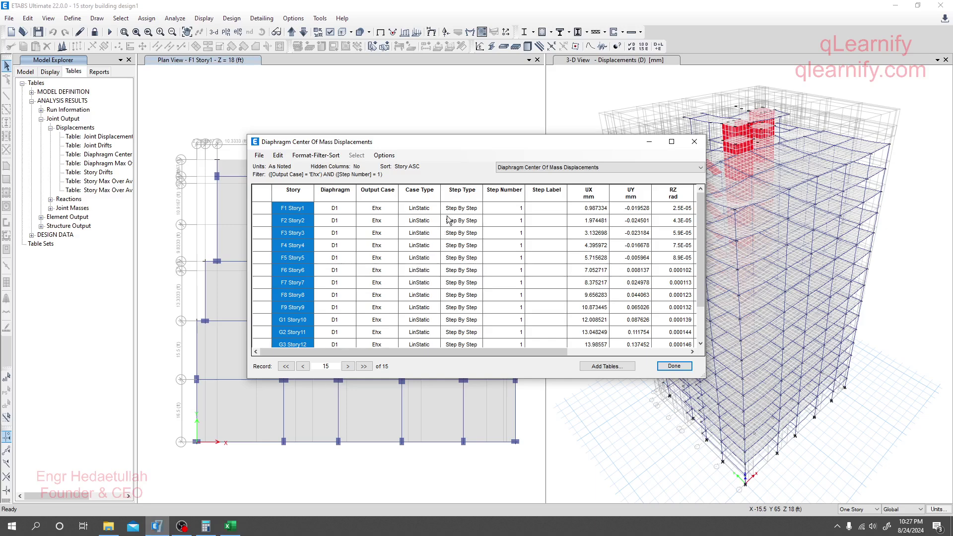
left_click_drag(596, 208, 598, 326)
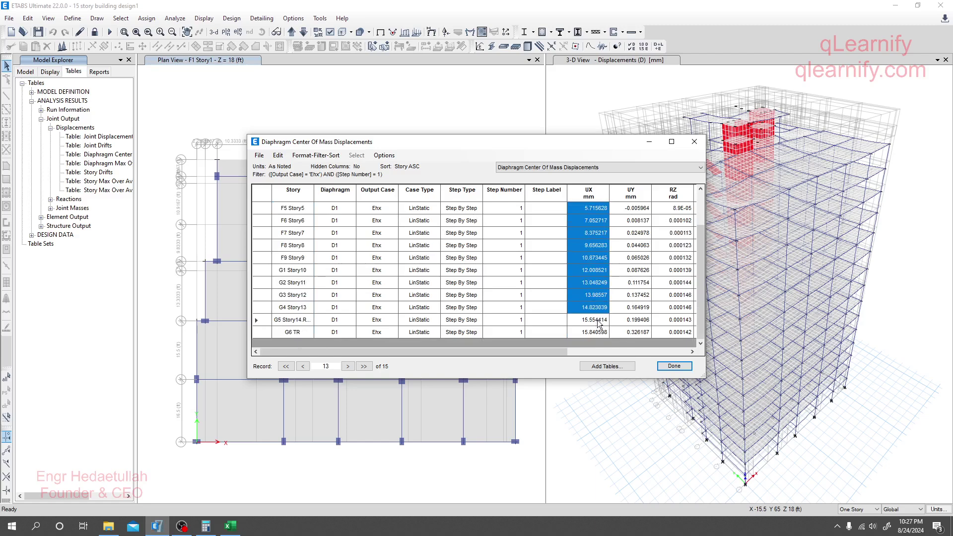
right_click(595, 296)
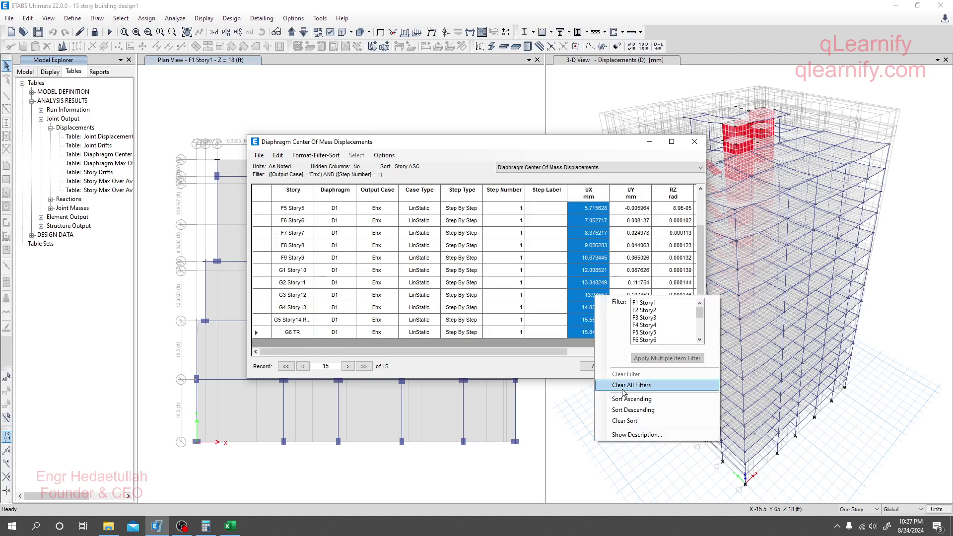
scroll(583, 243, "up", 2)
left_click(585, 145)
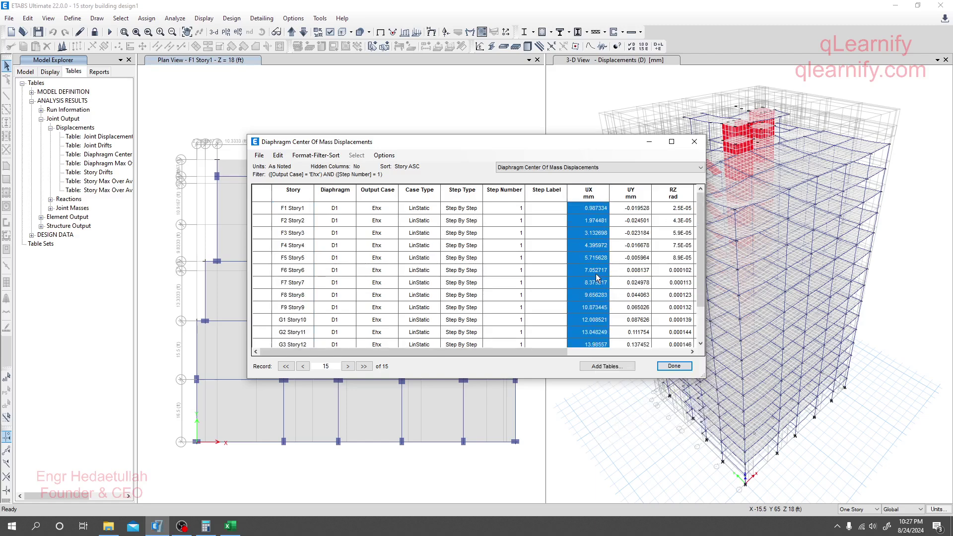
Switch to Excel and paste the UX displacements into the Ux or Uy column from cell F13.
left_click(229, 525)
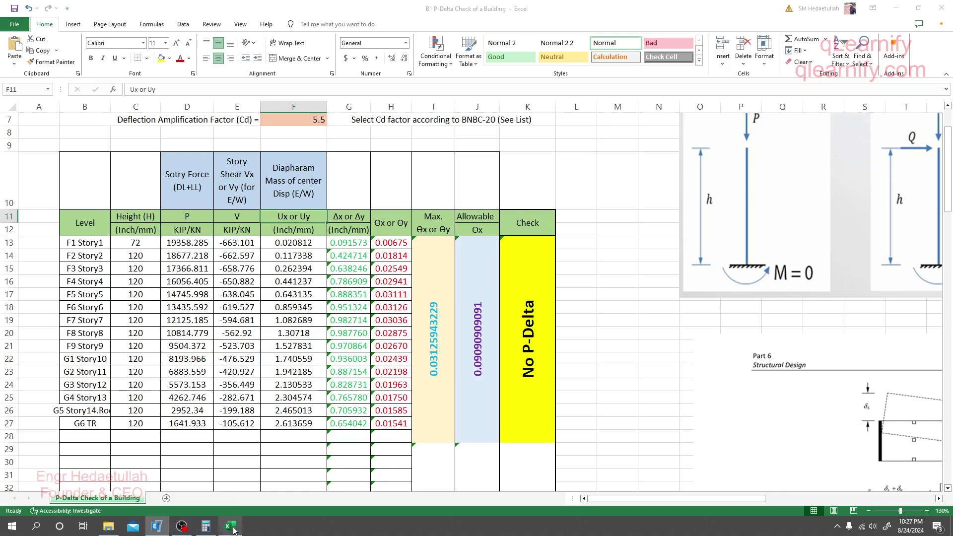
left_click(290, 243)
right_click(290, 244)
left_click(326, 304)
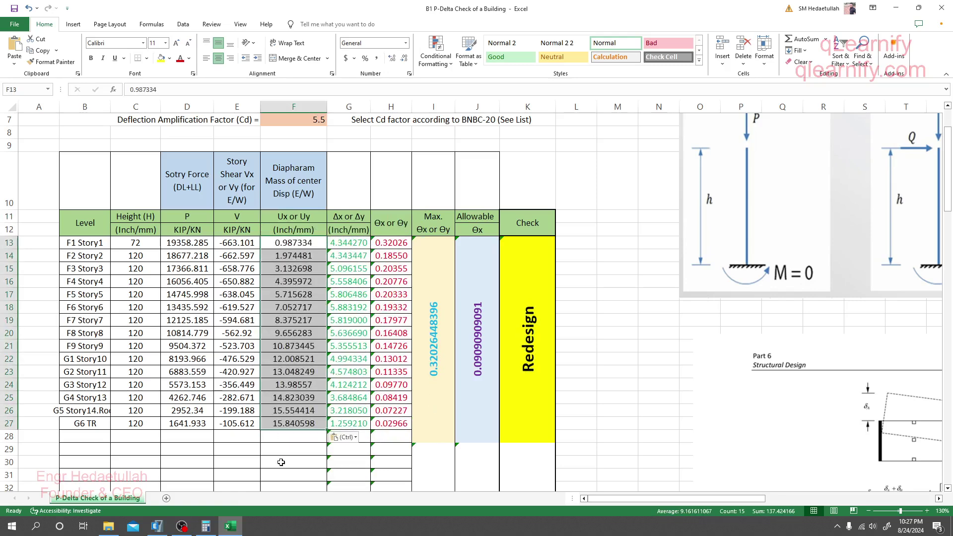
left_click(282, 478)
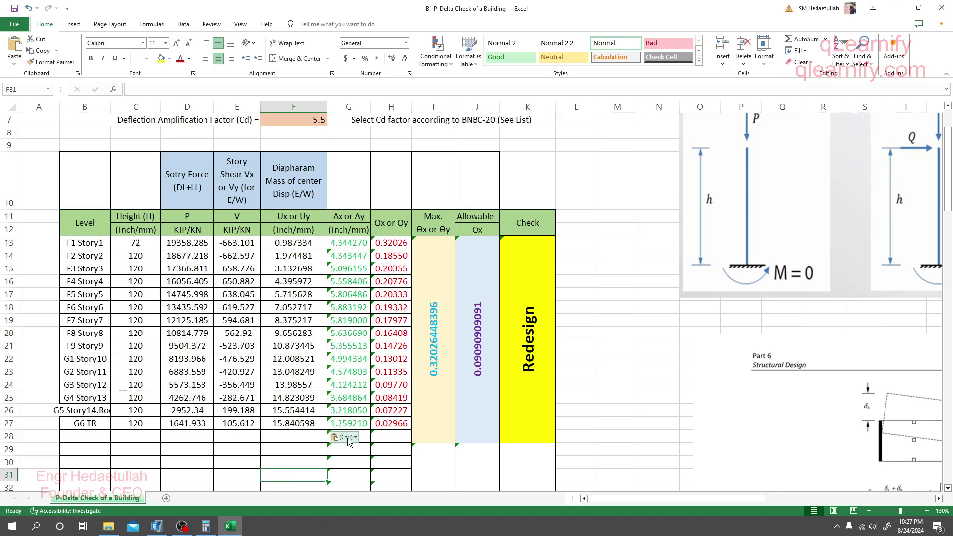
Undo the displacement paste to compare the check with the earlier values, and redo it.
key("ctrl+z")
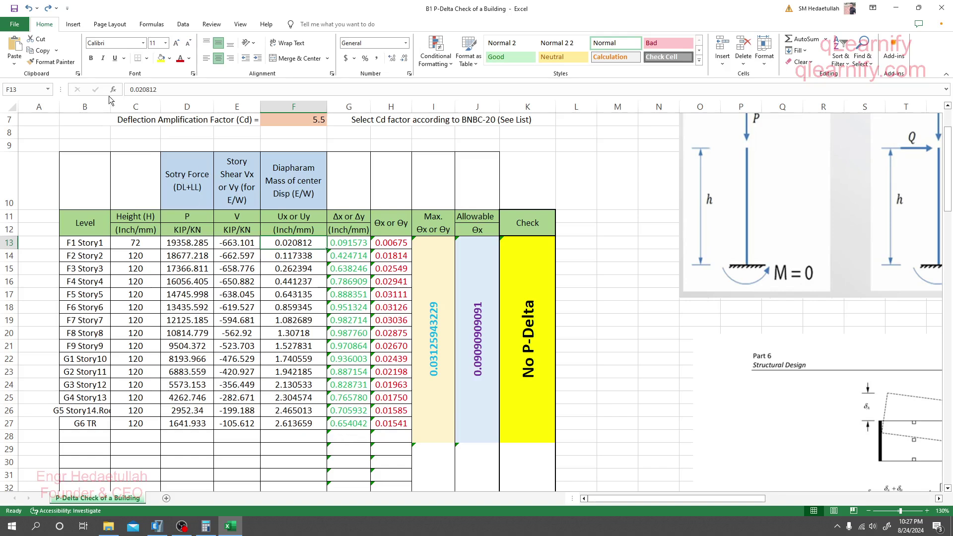
left_click(48, 9)
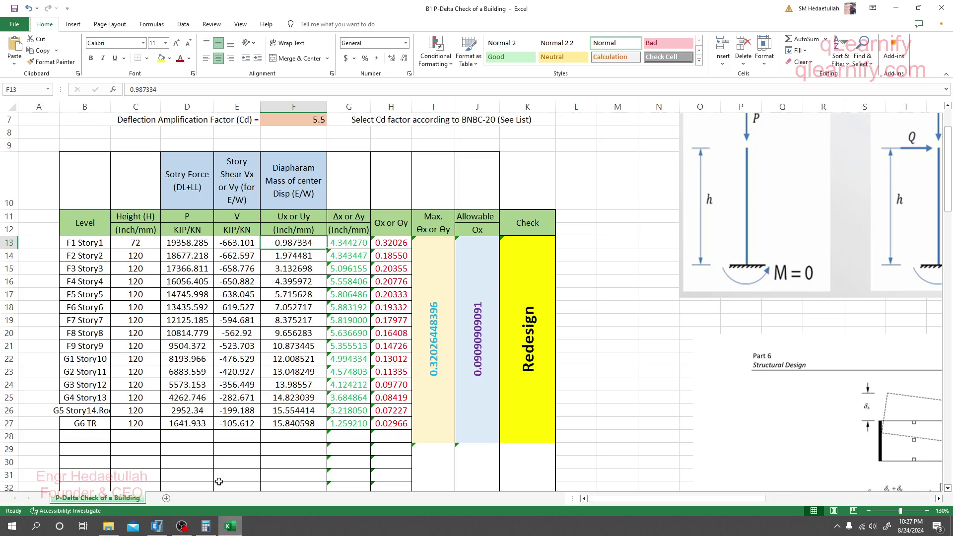
Switch to ETABS, close the displacement table and set the display unit of translational displacements to inches.
left_click(157, 526)
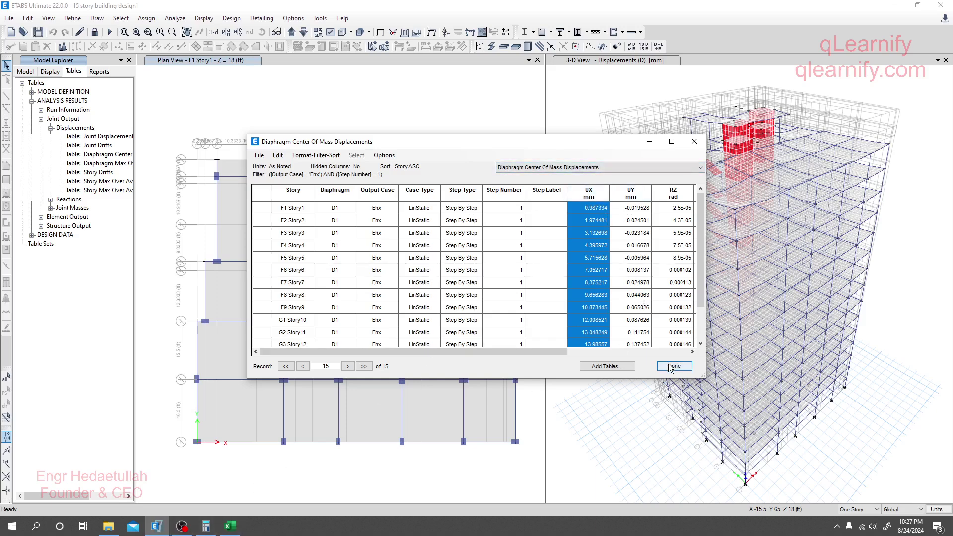
left_click(695, 141)
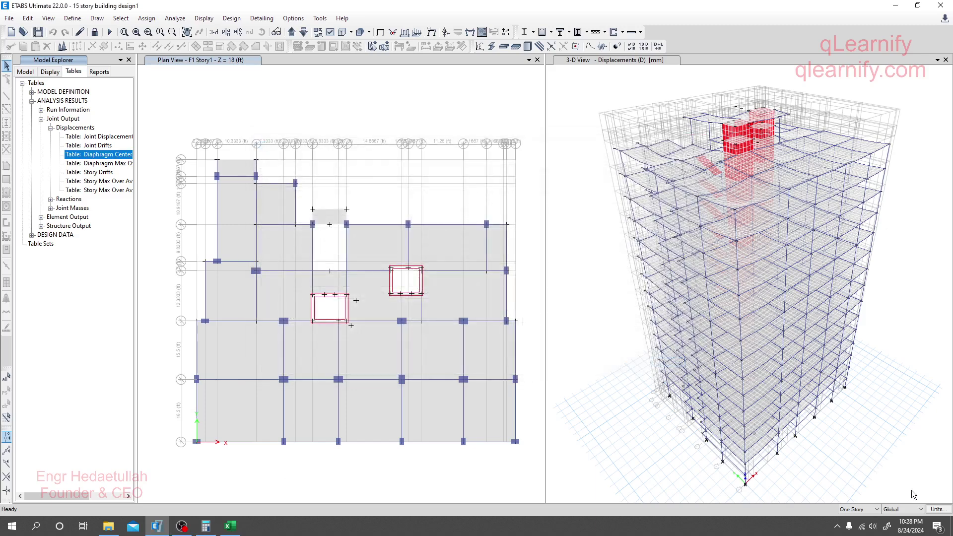
left_click(945, 511)
left_click(933, 510)
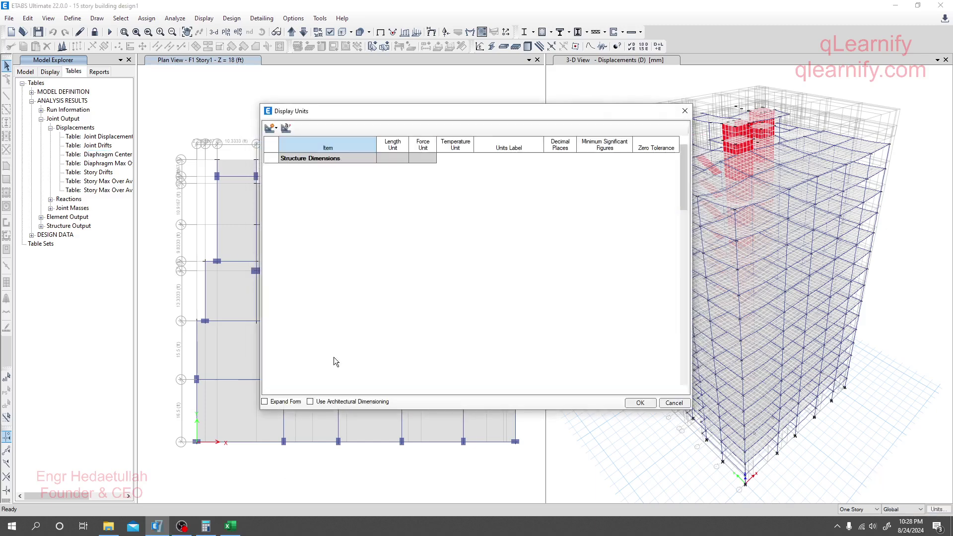
left_click(396, 317)
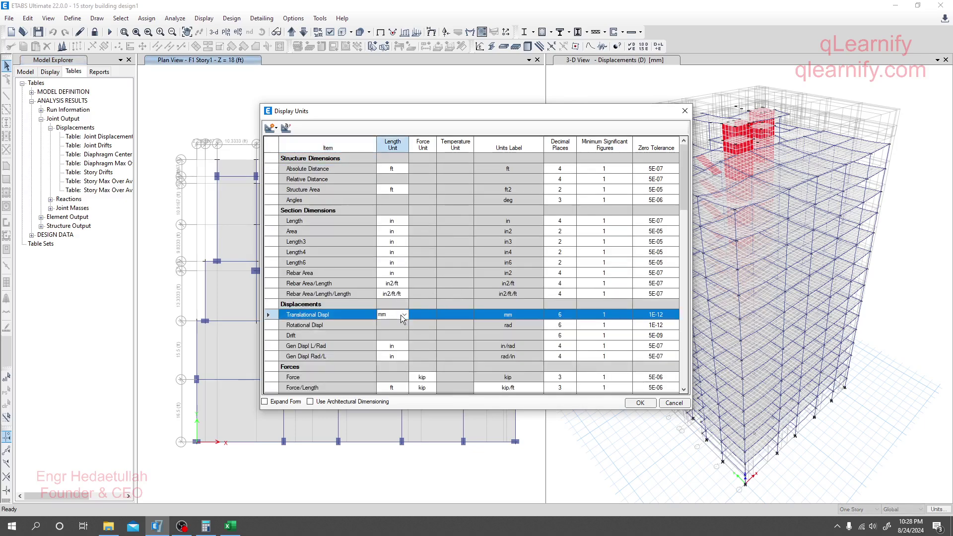
left_click(404, 315)
left_click(392, 325)
left_click(637, 402)
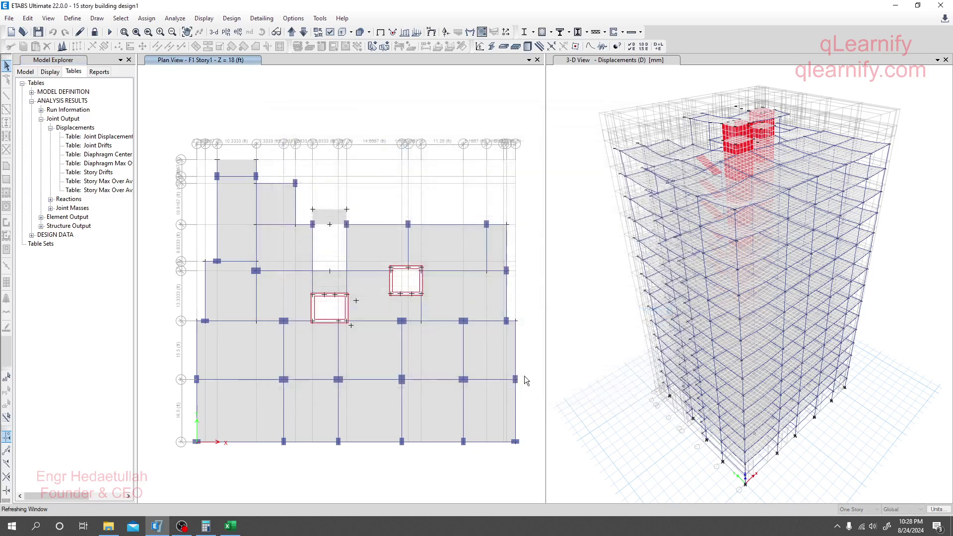
Check the displacement unit header in the Excel sheet, return to ETABS and reopen the Diaphragm Center Of Mass Displacements table.
left_click(230, 526)
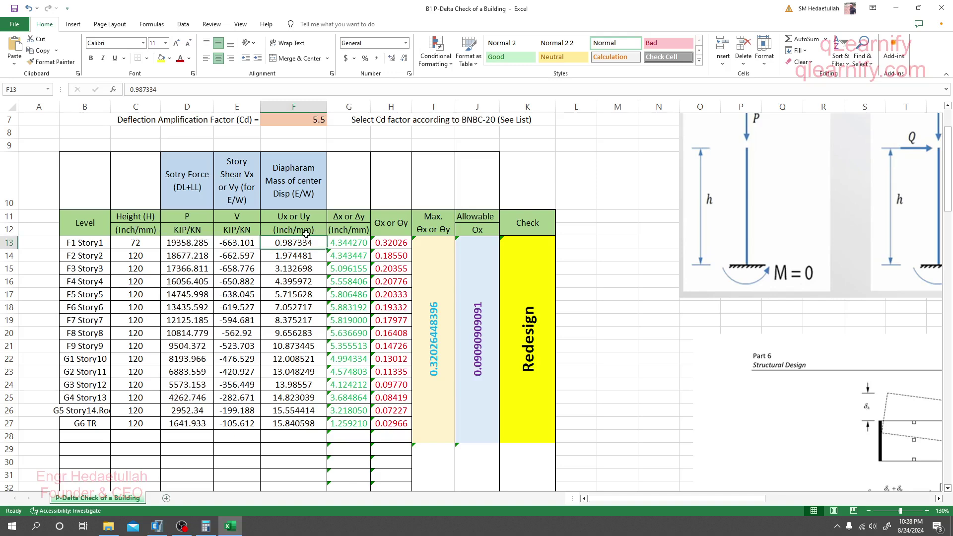
left_click(157, 526)
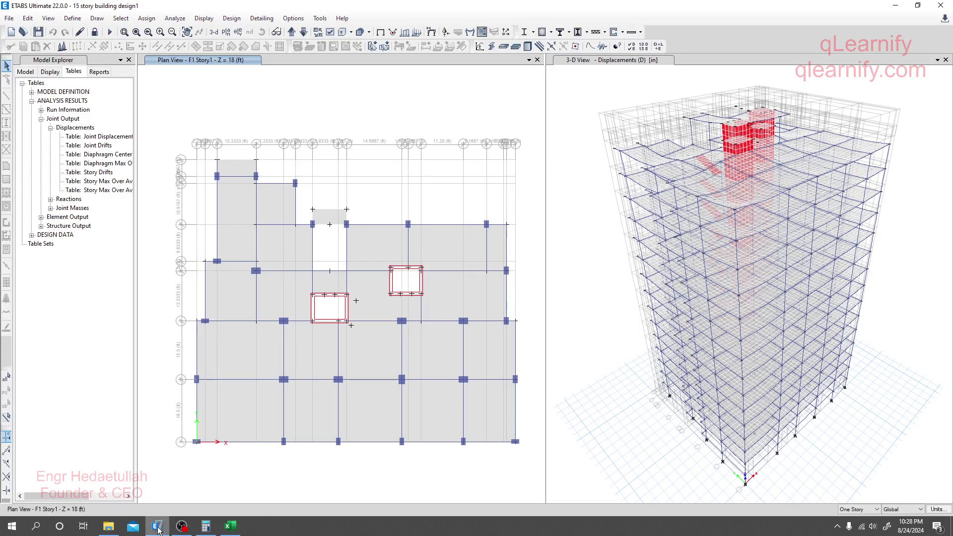
left_click(92, 154)
right_click(93, 156)
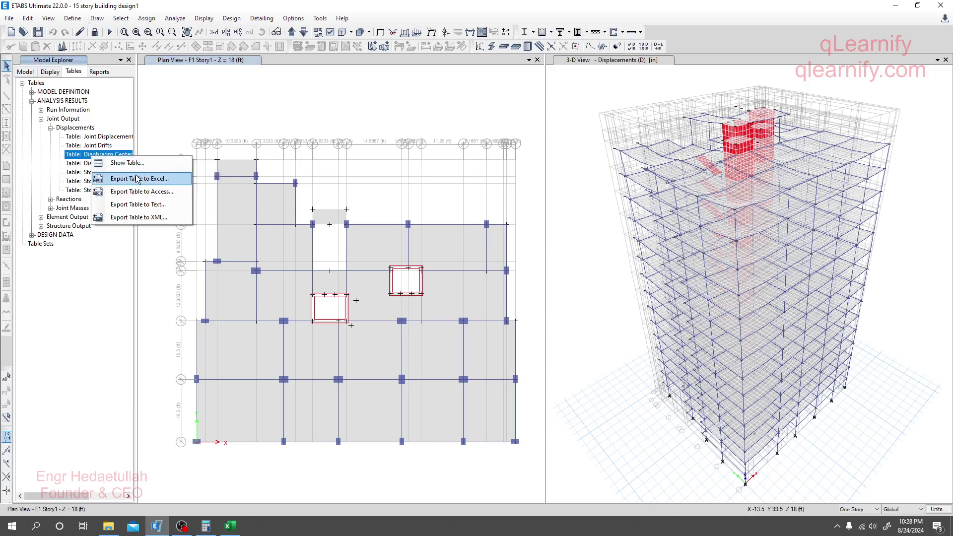
left_click(126, 163)
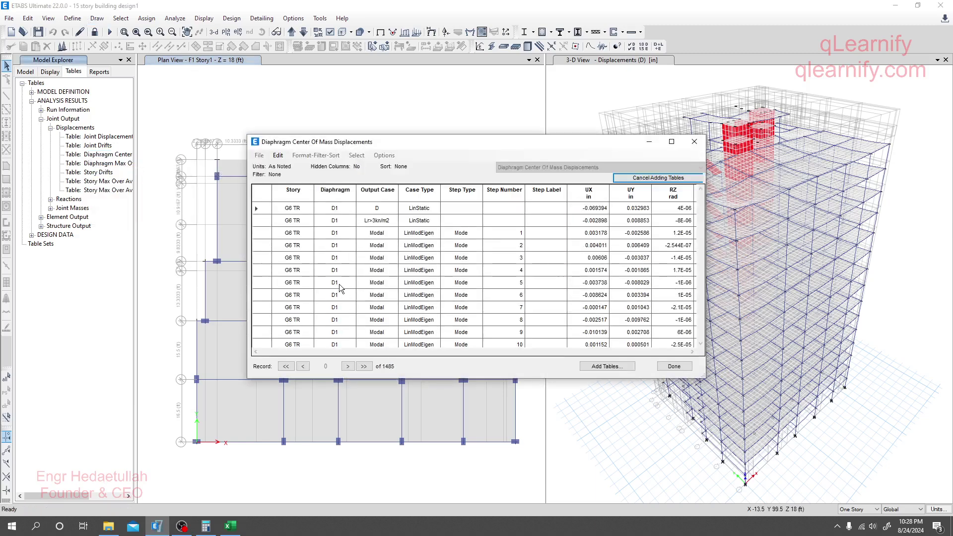
Filter the displacement table to rows whose Step Number equals 1.
right_click(507, 194)
left_click(566, 198)
left_click(554, 217)
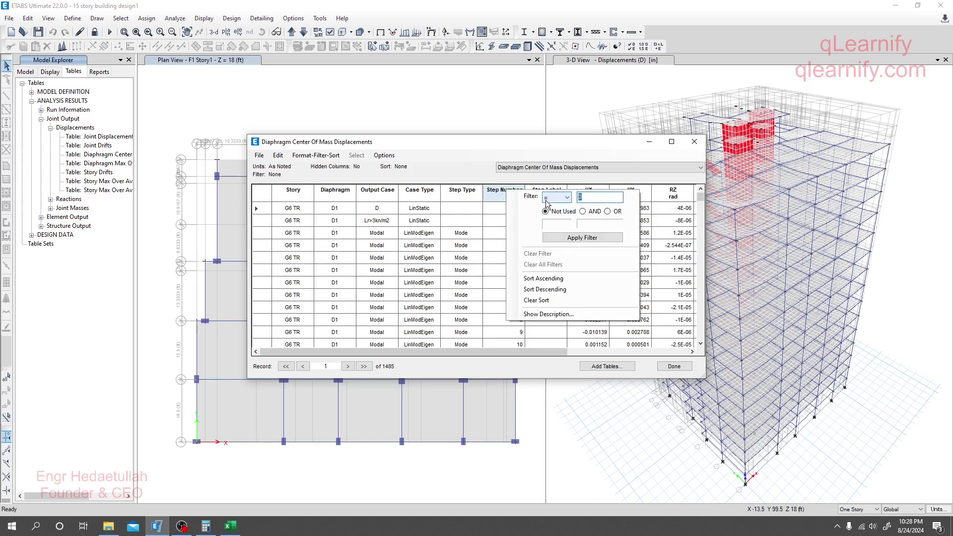
type("1")
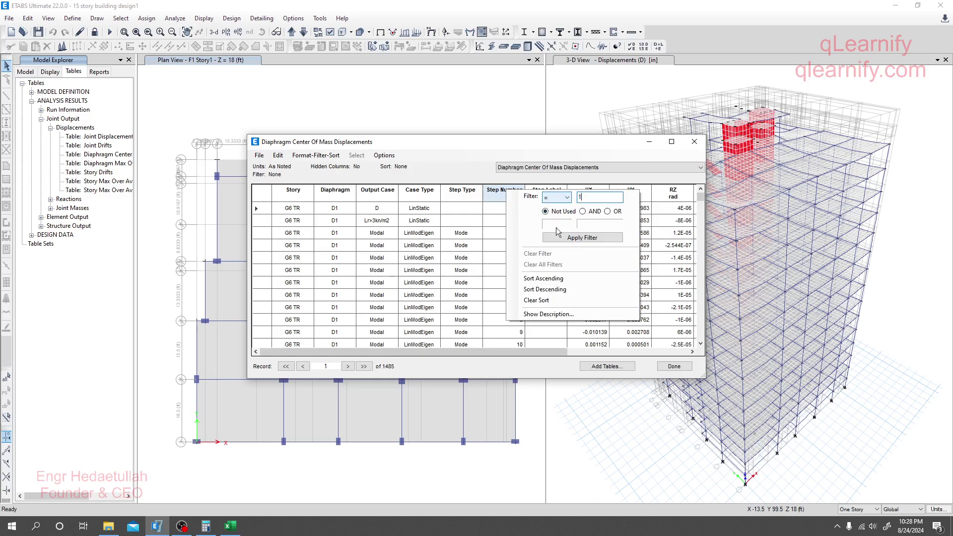
left_click(582, 238)
Filter the displacement table's Output Case to Ehx.
right_click(371, 194)
scroll(450, 223, "down", 3)
scroll(450, 224, "down", 5)
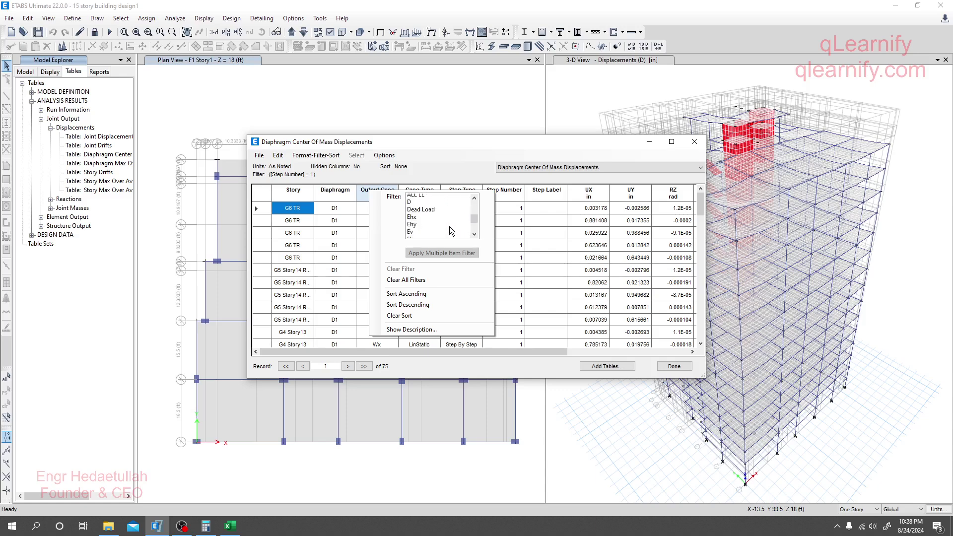
scroll(431, 214, "up", 3)
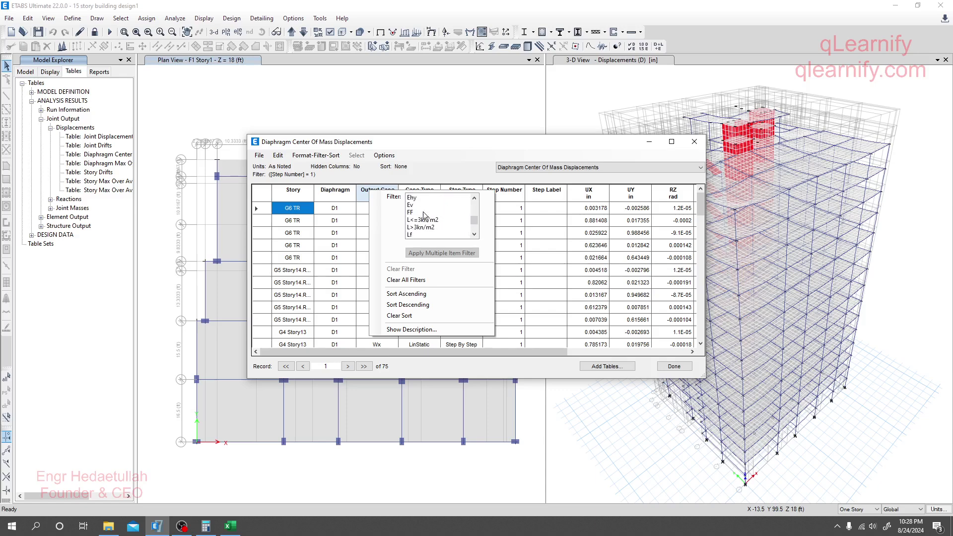
scroll(475, 219, "up", 3)
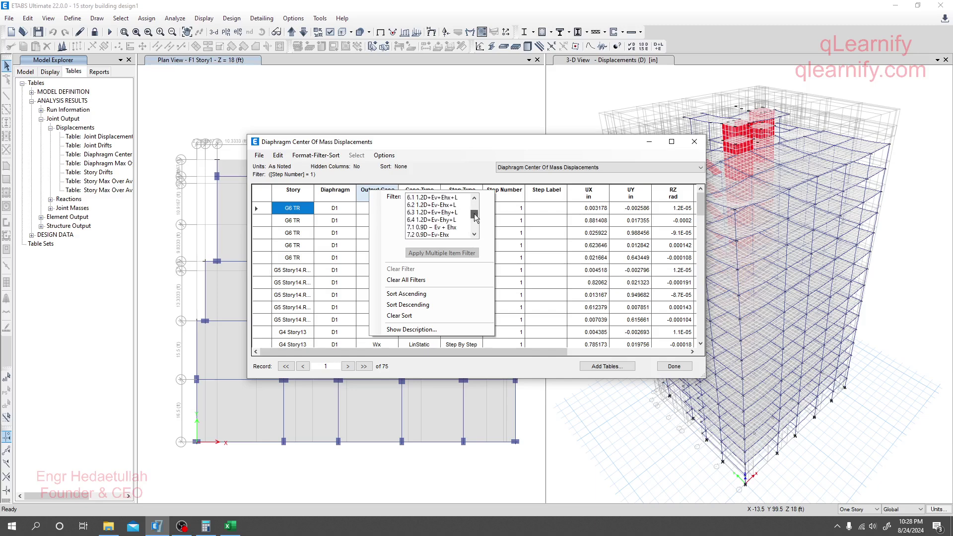
scroll(447, 216, "down", 1)
scroll(448, 217, "down", 1)
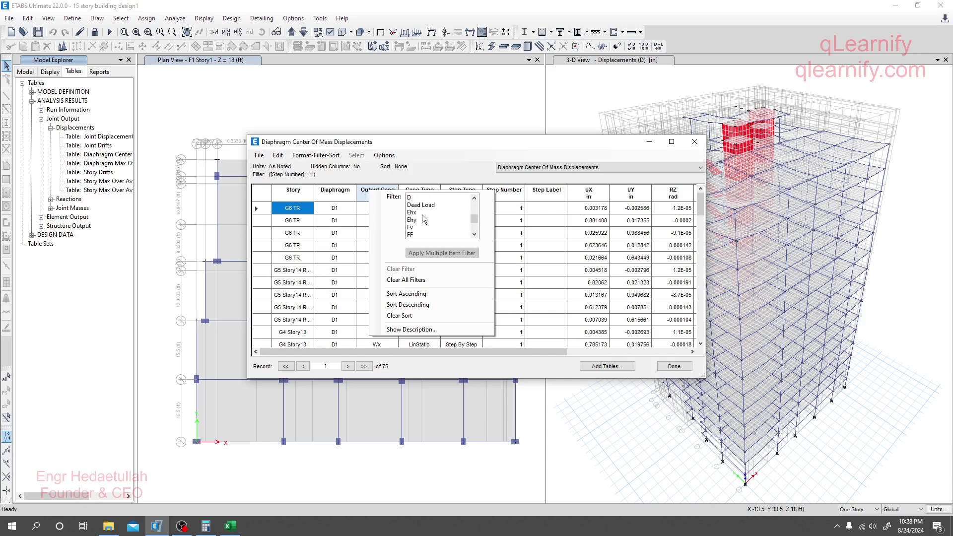
left_click(421, 213)
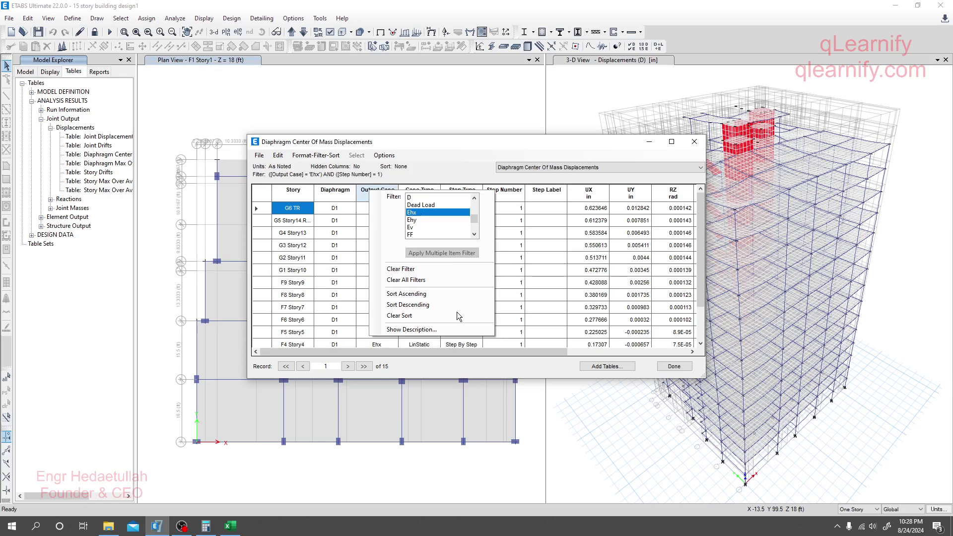
left_click(350, 232)
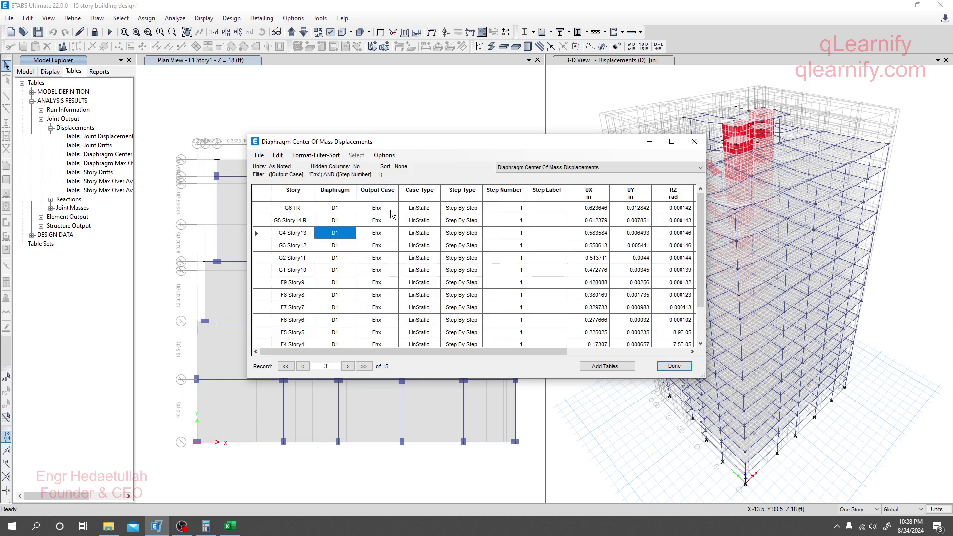
Examine the order in which the filtered table lists the stories, from its first row to its last.
scroll(347, 248, "down", 2)
scroll(296, 268, "up", 2)
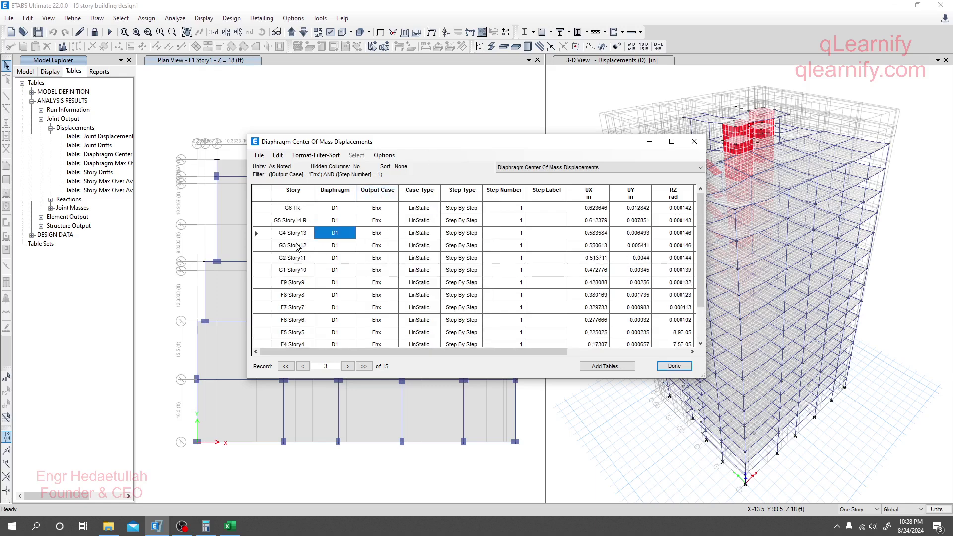
left_click(293, 191)
left_click(431, 146)
scroll(291, 279, "down", 2)
scroll(297, 318, "up", 2)
left_click(293, 193)
scroll(293, 244, "down", 2)
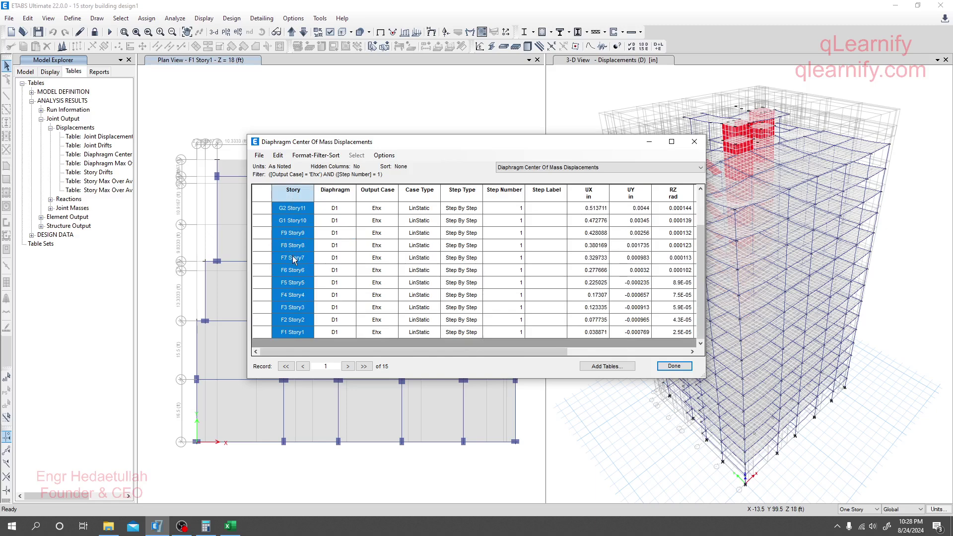
scroll(296, 337, "up", 2)
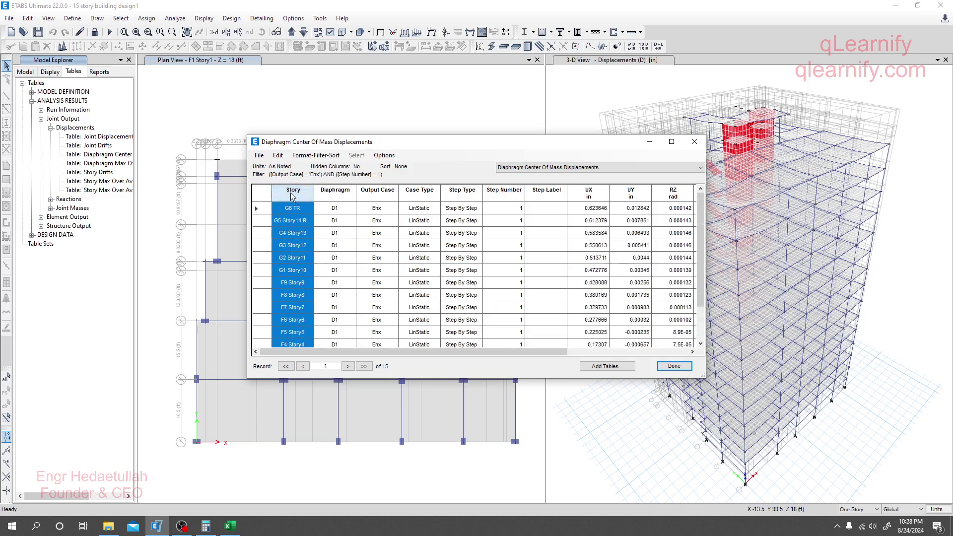
right_click(307, 193)
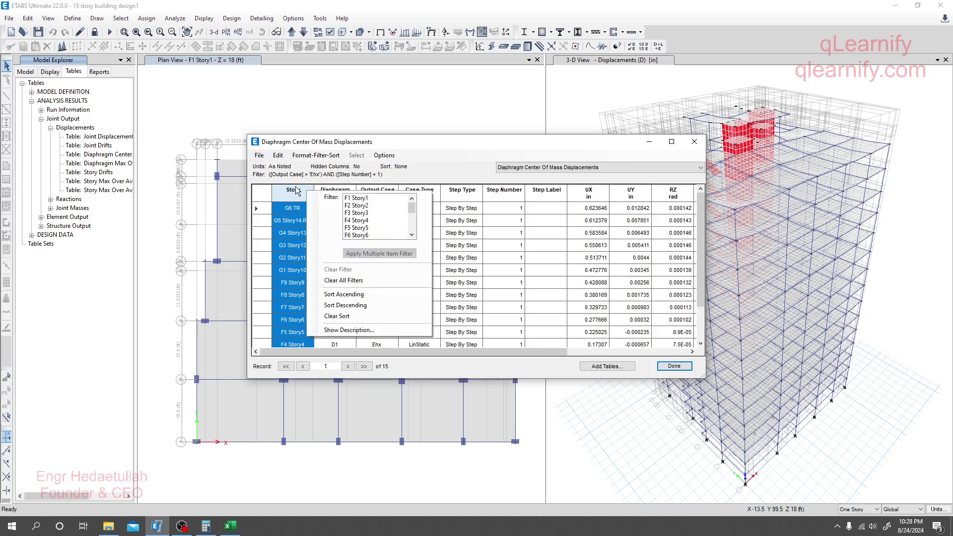
left_click(454, 156)
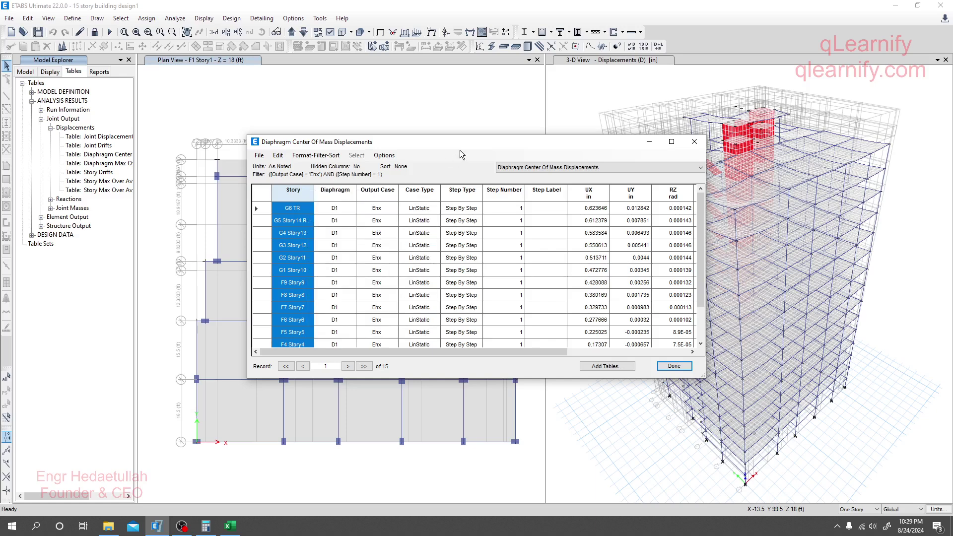
scroll(298, 272, "down", 2)
scroll(293, 339, "up", 2)
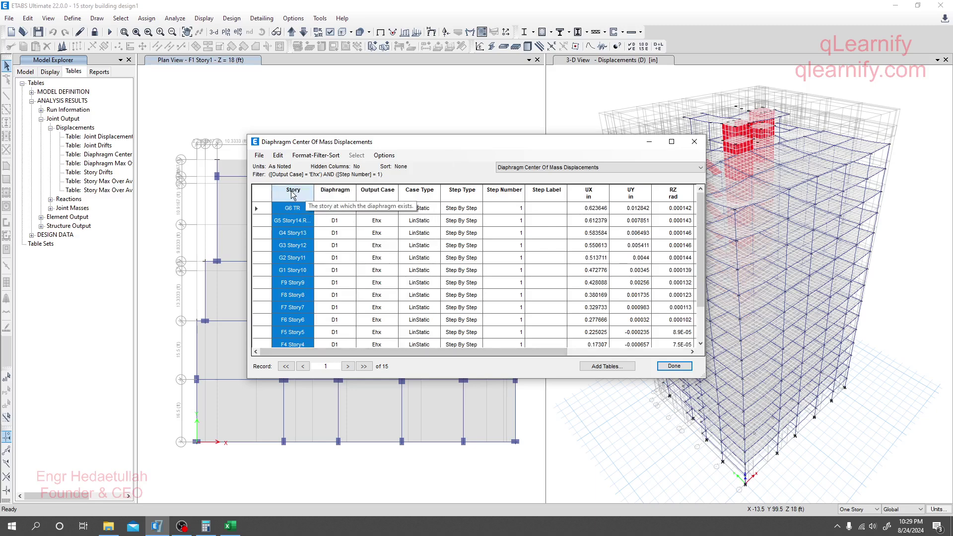
scroll(296, 268, "down", 2)
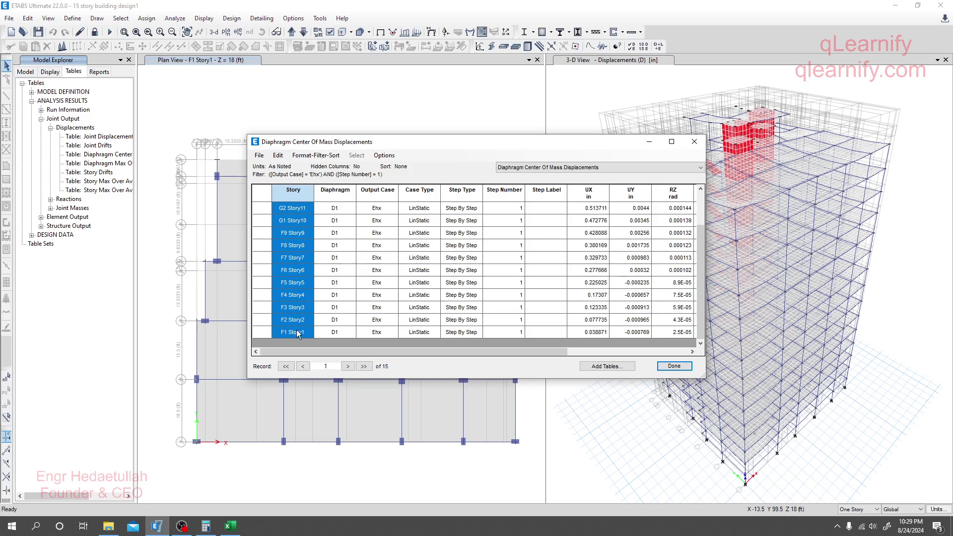
scroll(298, 328, "up", 2)
Sort the table by story in ascending order and copy the UX displacements of all stories from F1 Story1 to G6 TR.
left_click(293, 193)
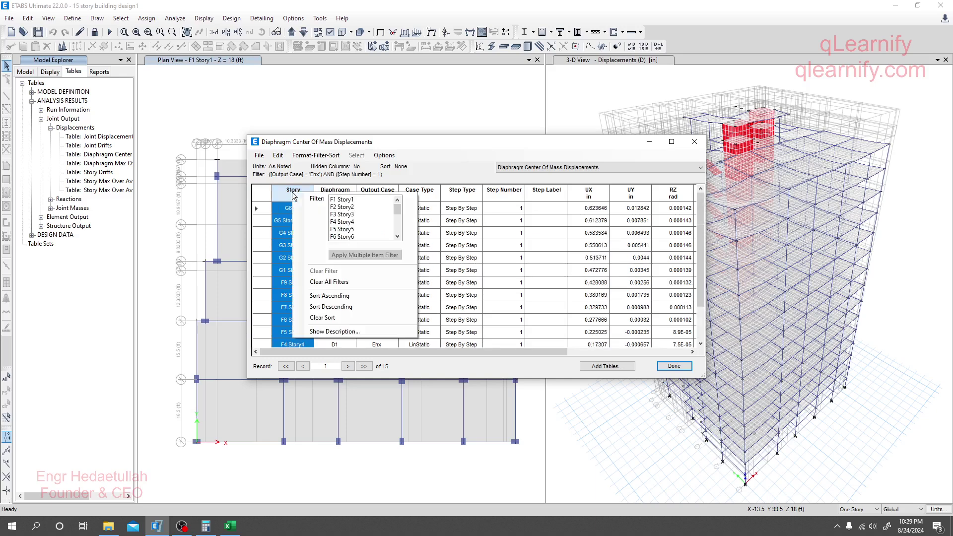
left_click(330, 296)
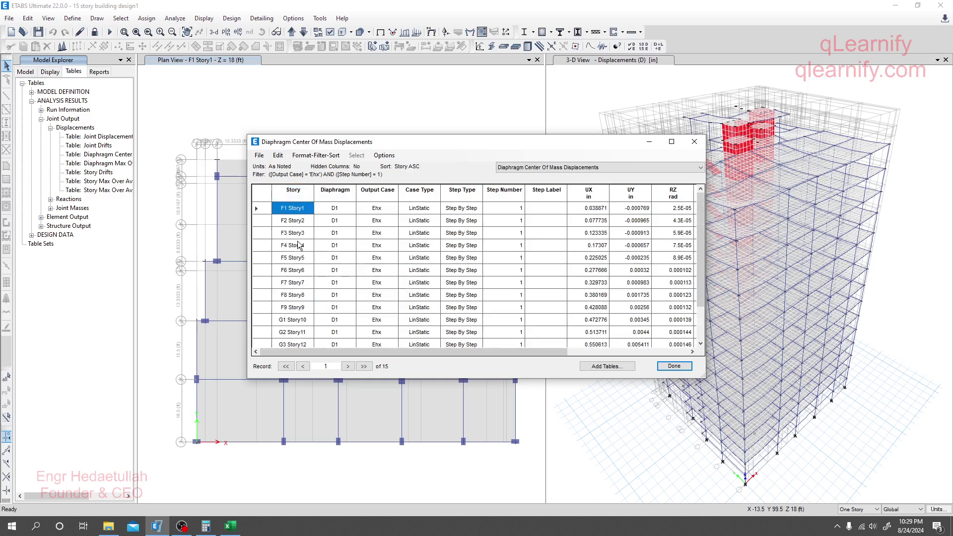
left_click_drag(596, 210, 600, 371)
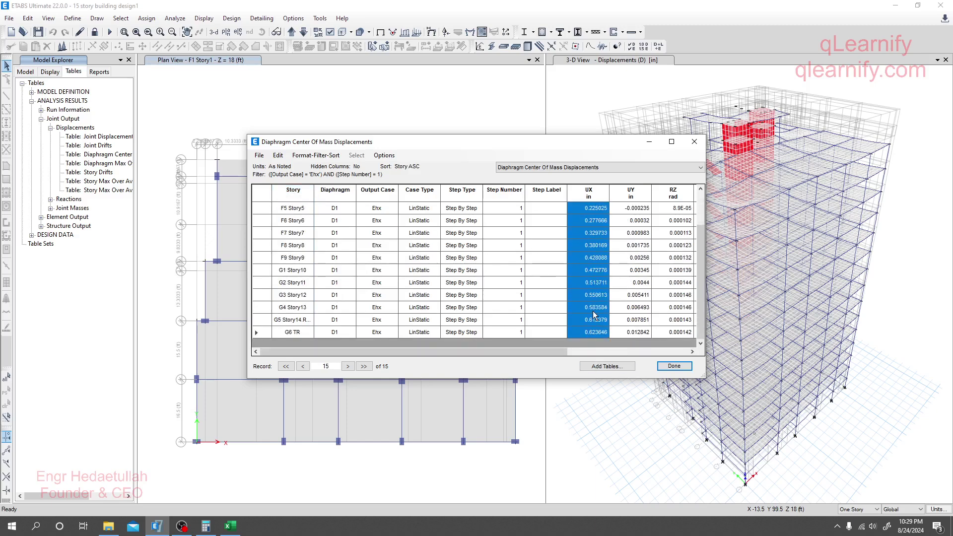
Switch to Excel and paste the inch-based UX displacements over the Ux or Uy column from cell F13, matching the destination formatting.
left_click(230, 525)
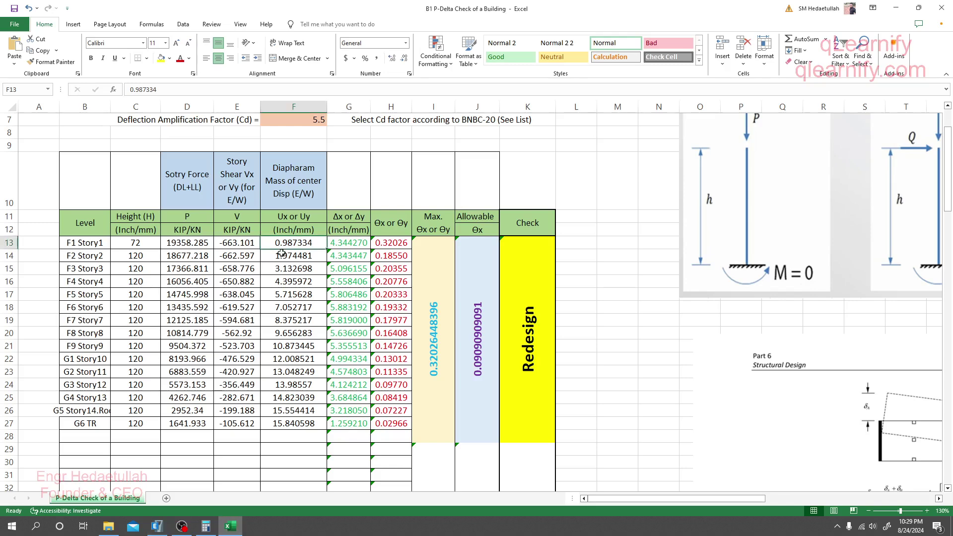
right_click(296, 248)
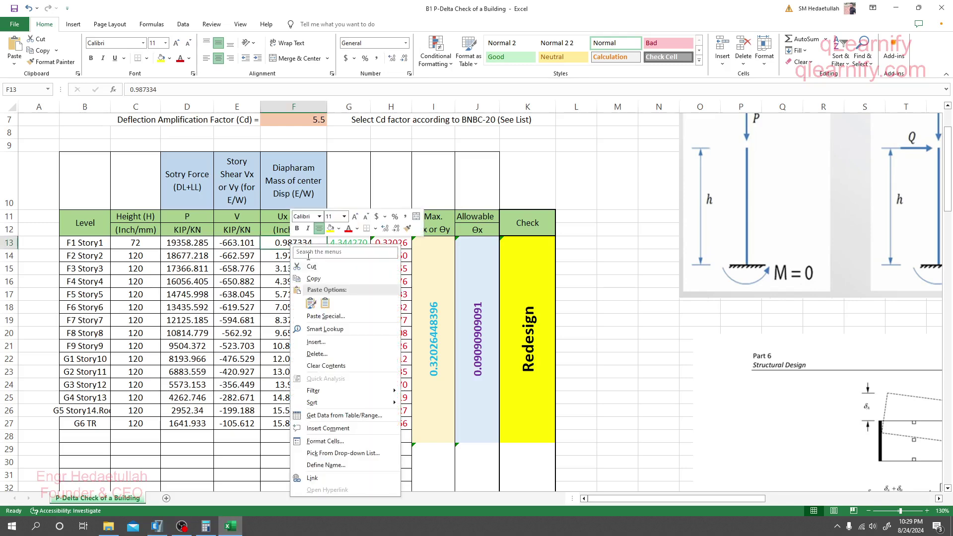
left_click(325, 303)
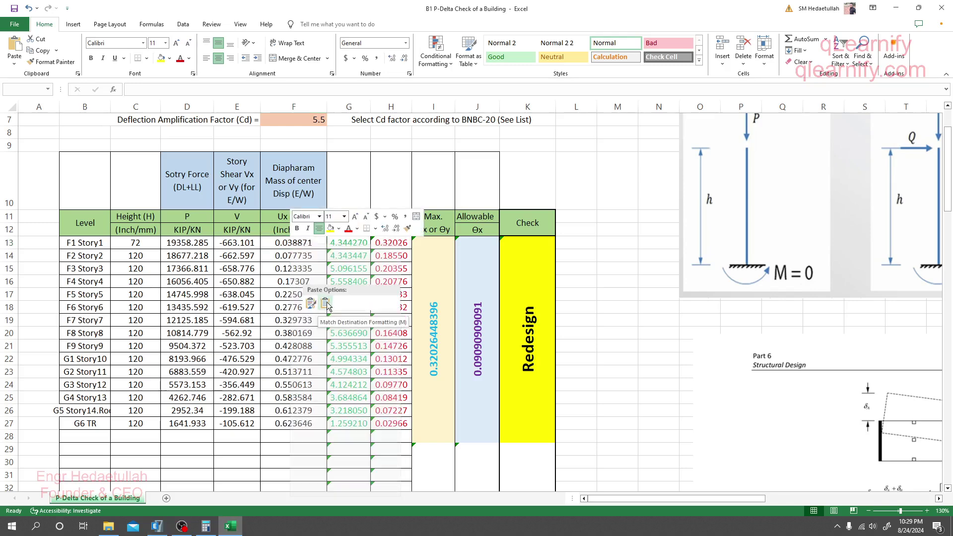
left_click(299, 445)
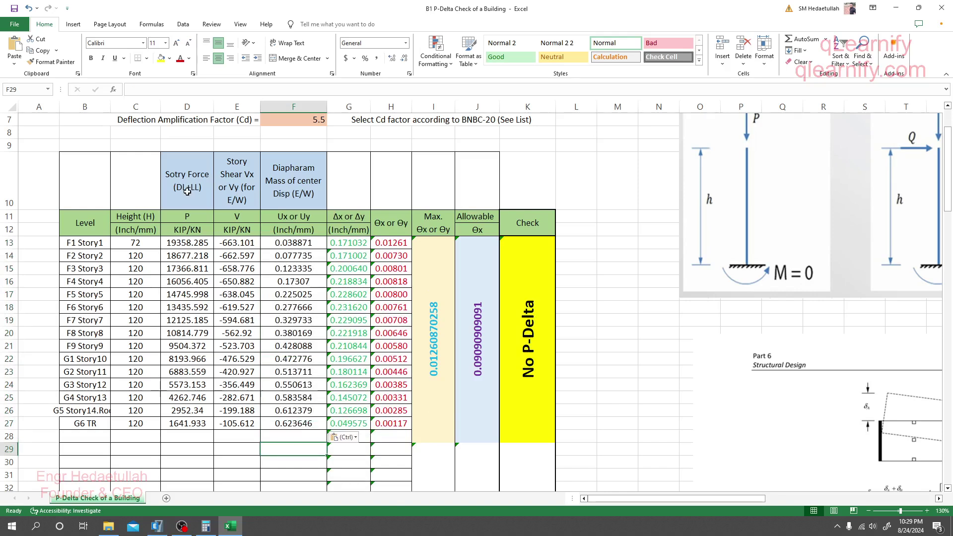
Switch to ETABS, close the displacement table and start a new load combination named DL+LL.
left_click(157, 526)
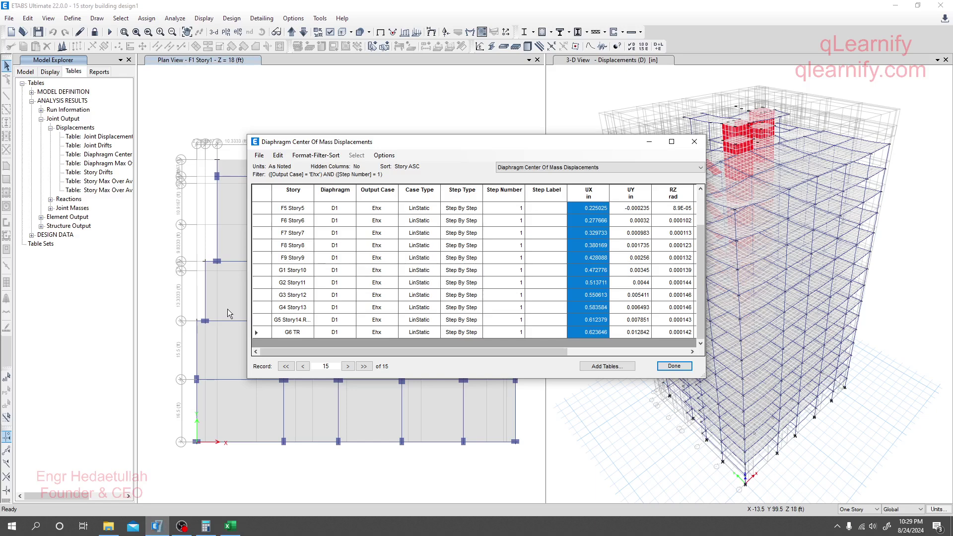
left_click(694, 142)
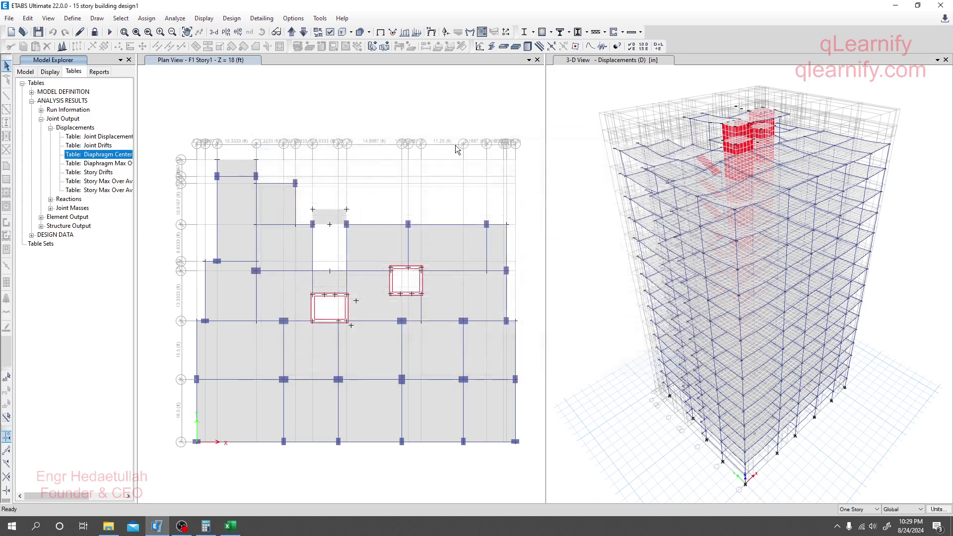
left_click(73, 18)
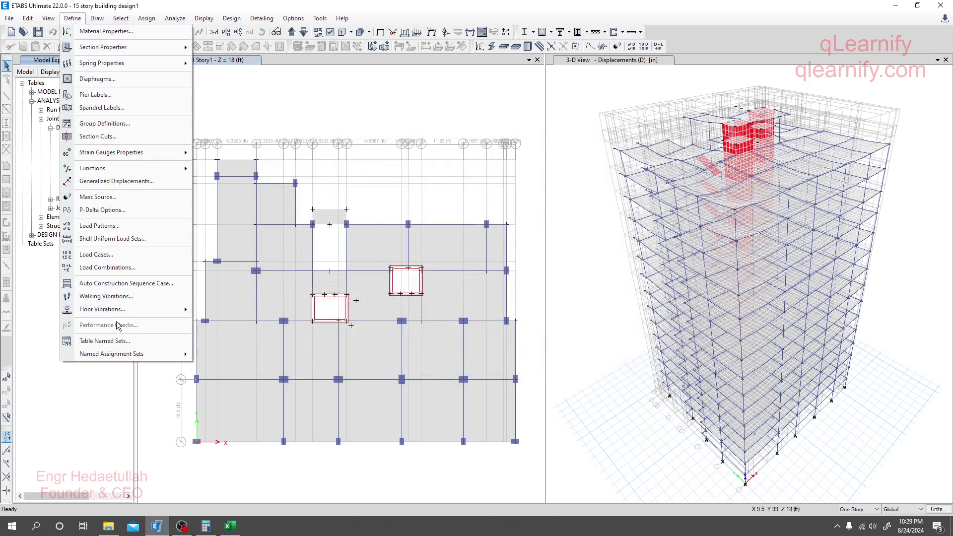
left_click(113, 268)
scroll(414, 258, "down", 3)
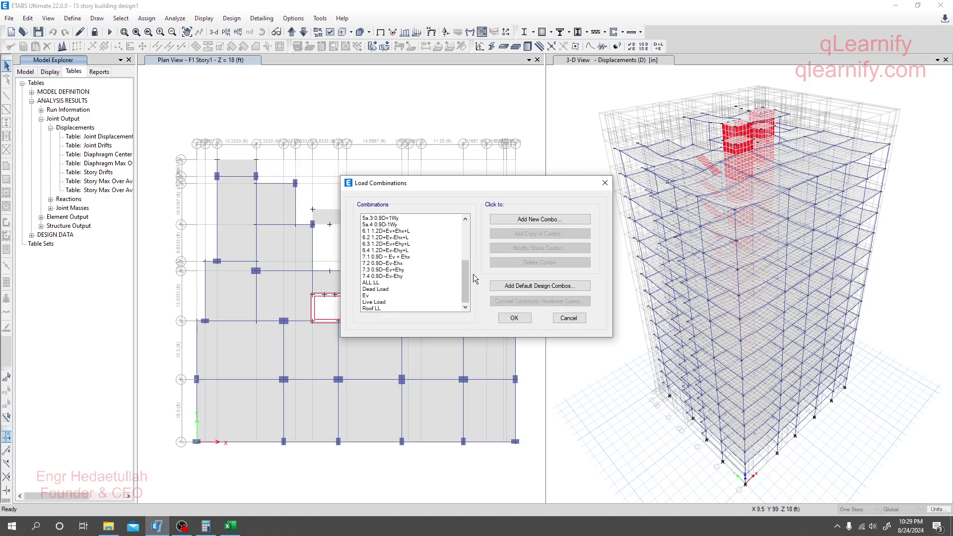
left_click_drag(462, 282, 470, 302)
left_click(550, 222)
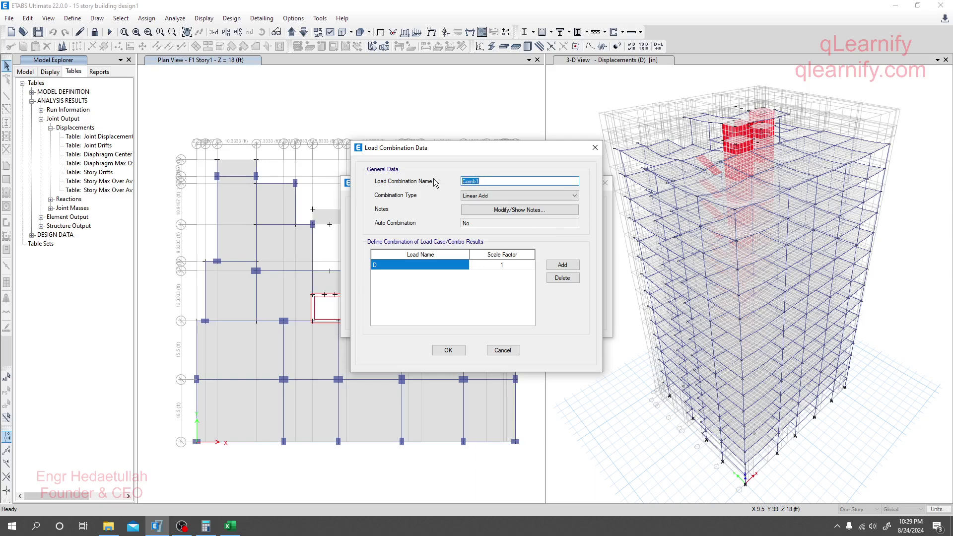
type("DL+LL")
Include Dead Load and Live Load in the DL+LL combination, each with a scale factor of 1.
left_click(436, 264)
left_click(464, 264)
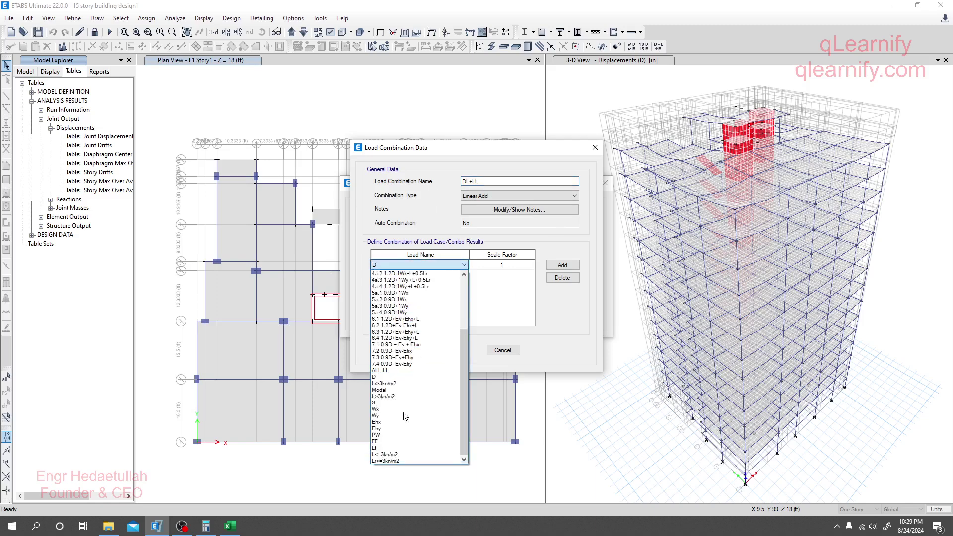
left_click_drag(463, 389, 470, 314)
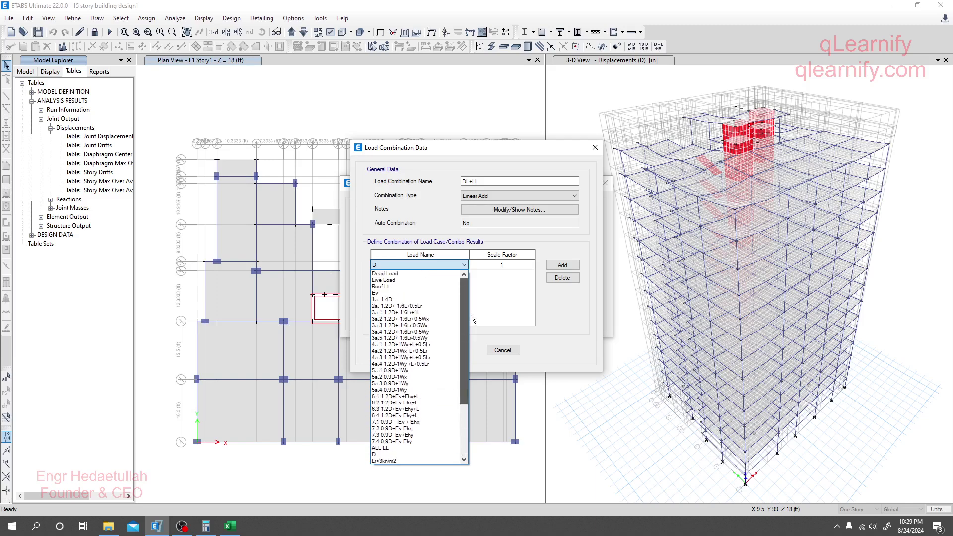
left_click(397, 274)
left_click(562, 265)
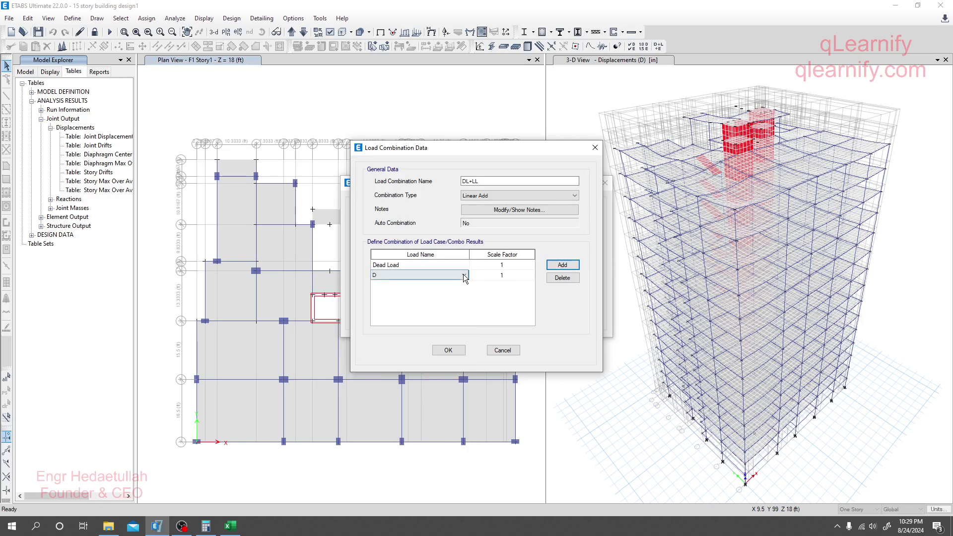
left_click(464, 275)
left_click_drag(466, 349, 474, 279)
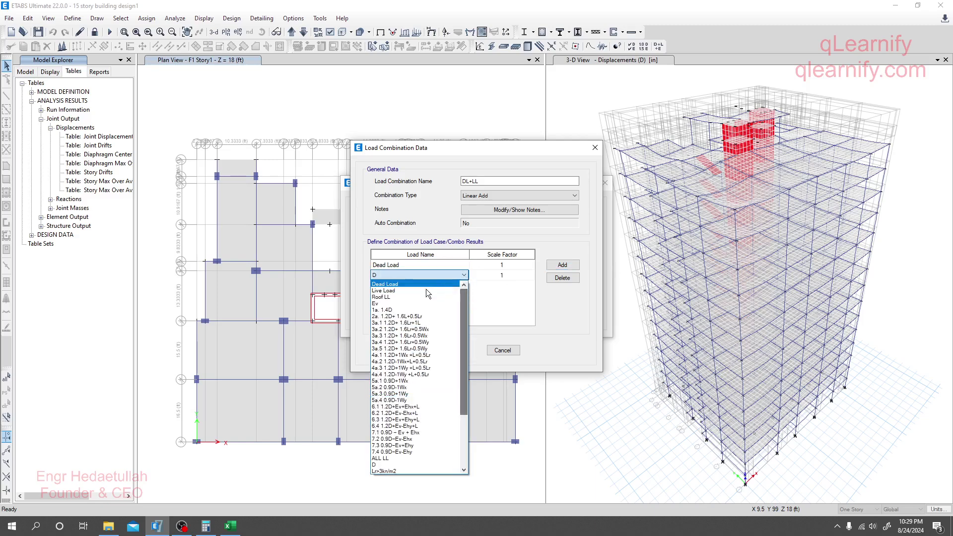
left_click(397, 290)
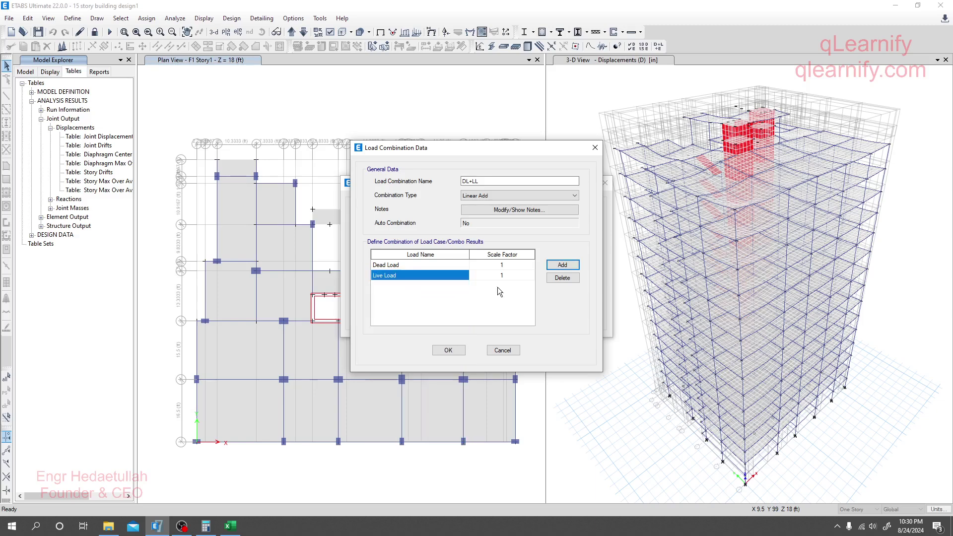
Add Roof LL with a scale factor of 1 to the DL+LL combination and save the load combinations.
left_click(573, 266)
left_click(464, 285)
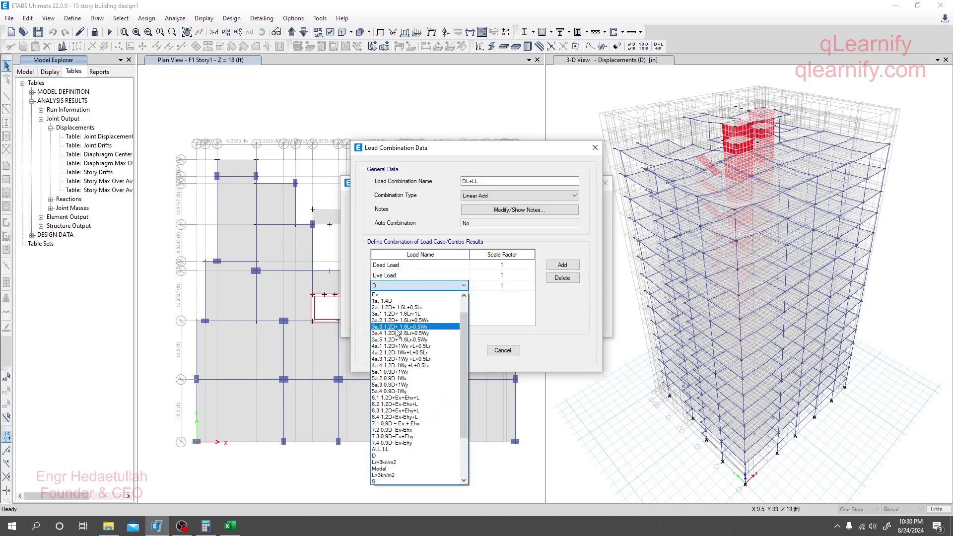
left_click(388, 308)
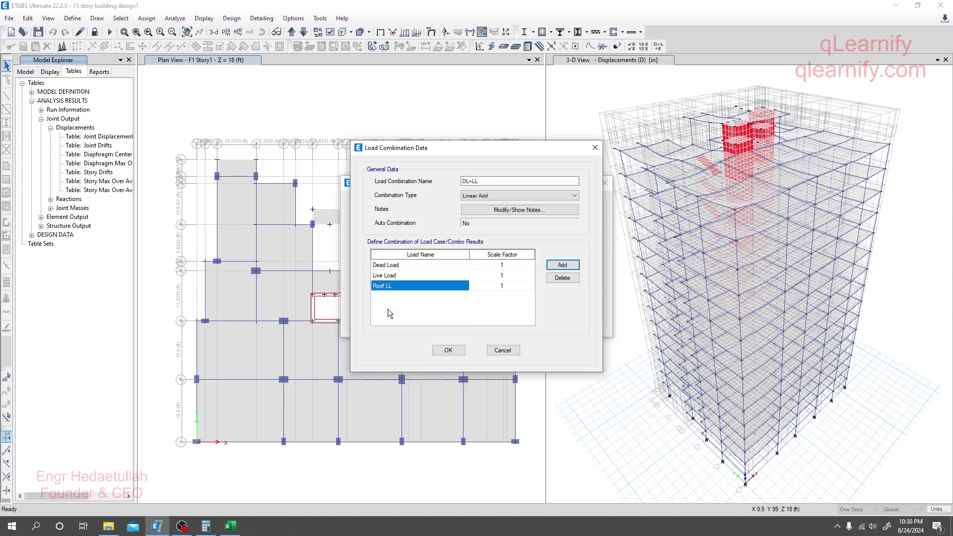
left_click(448, 350)
left_click(514, 318)
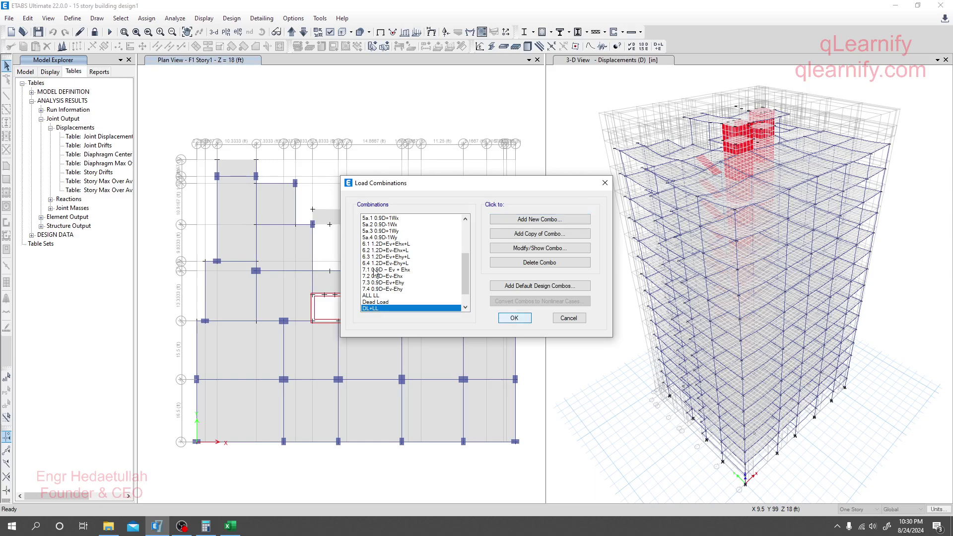
Check the required inputs in the Excel check sheet, return to ETABS and open the Story Forces table from the structure output results.
left_click(32, 102)
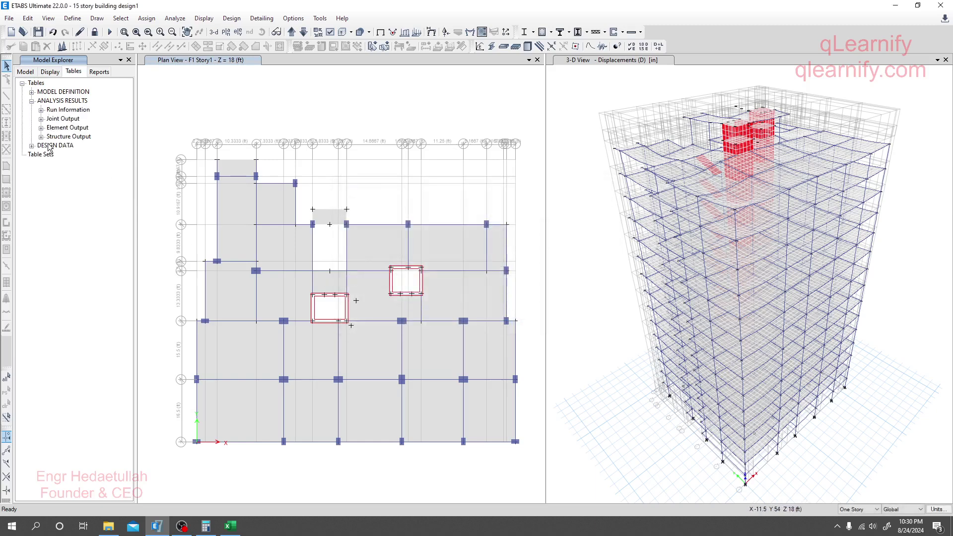
left_click(230, 526)
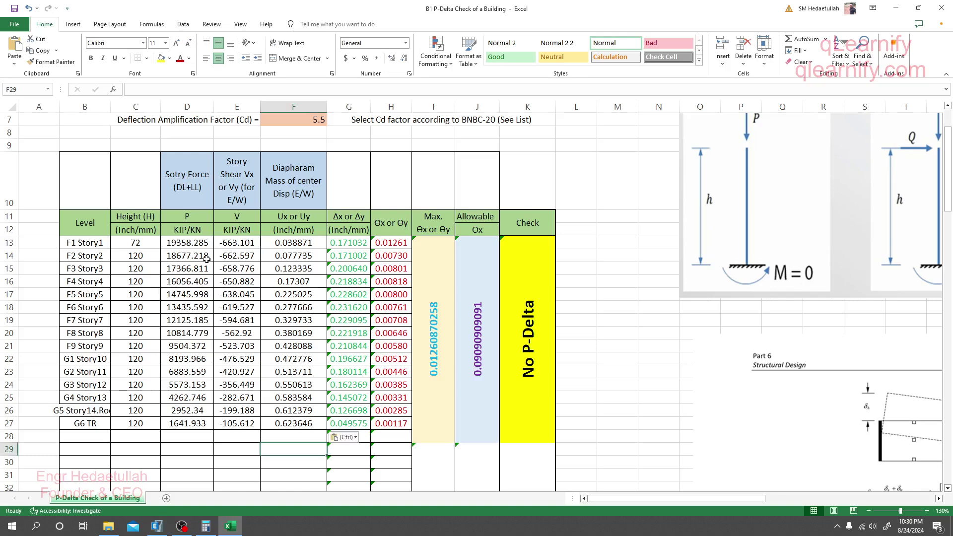
left_click(156, 526)
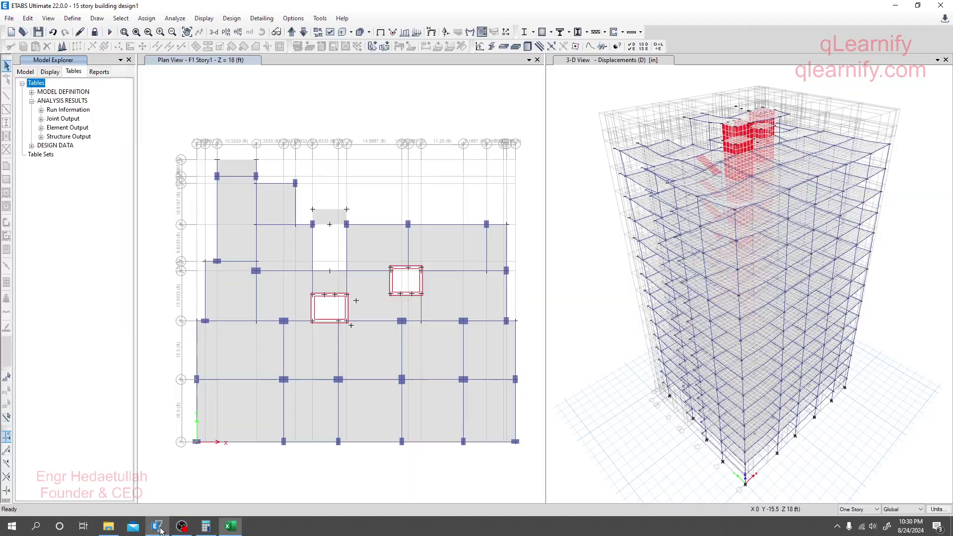
left_click(41, 137)
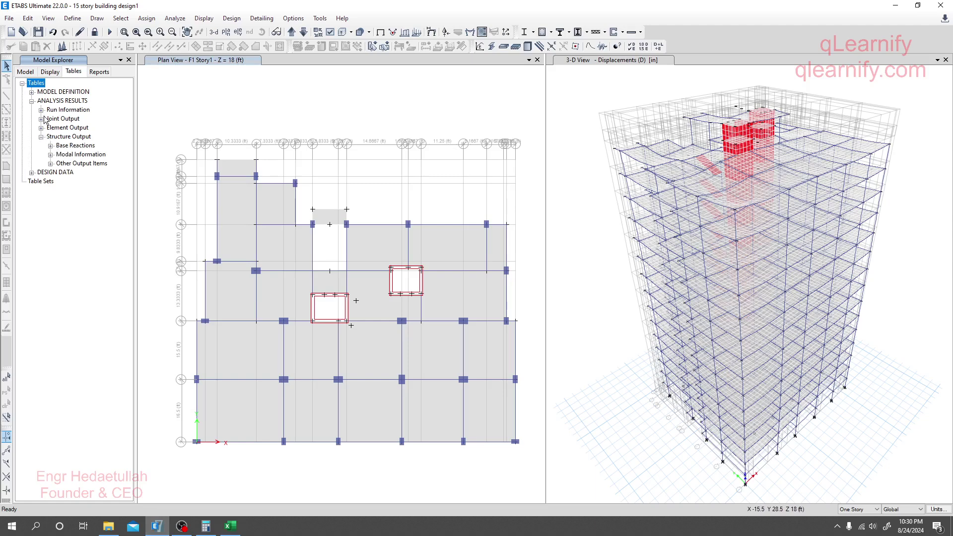
left_click(42, 119)
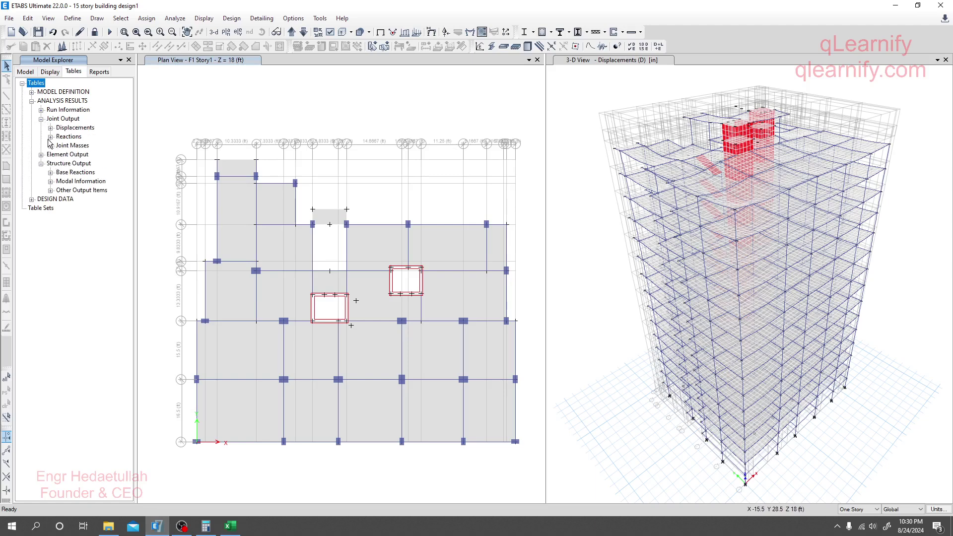
left_click(51, 129)
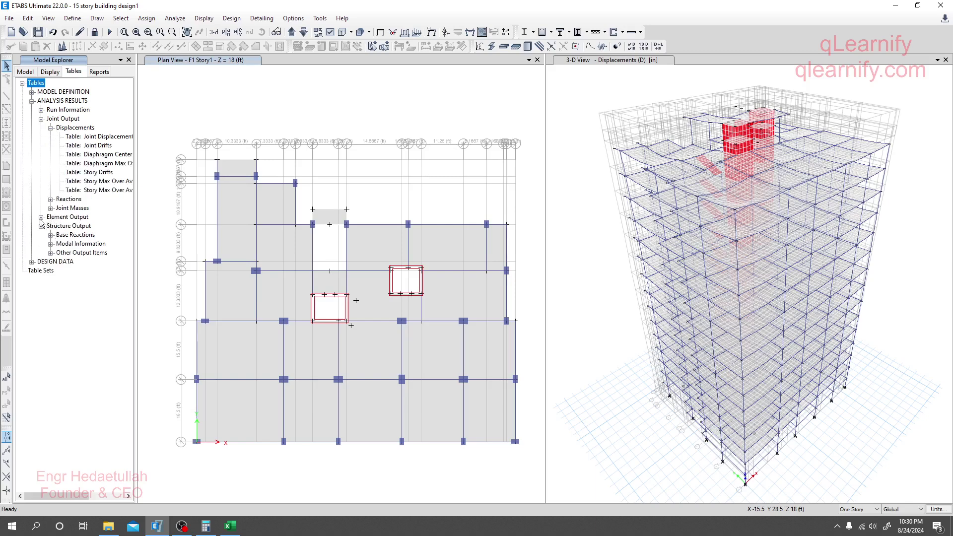
left_click(51, 243)
left_click(50, 298)
left_click(97, 317)
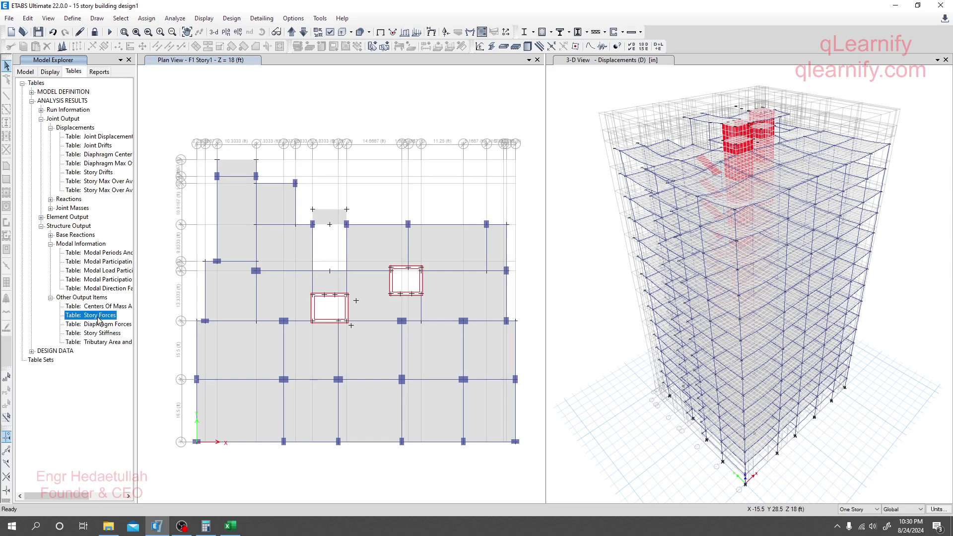
right_click(96, 319)
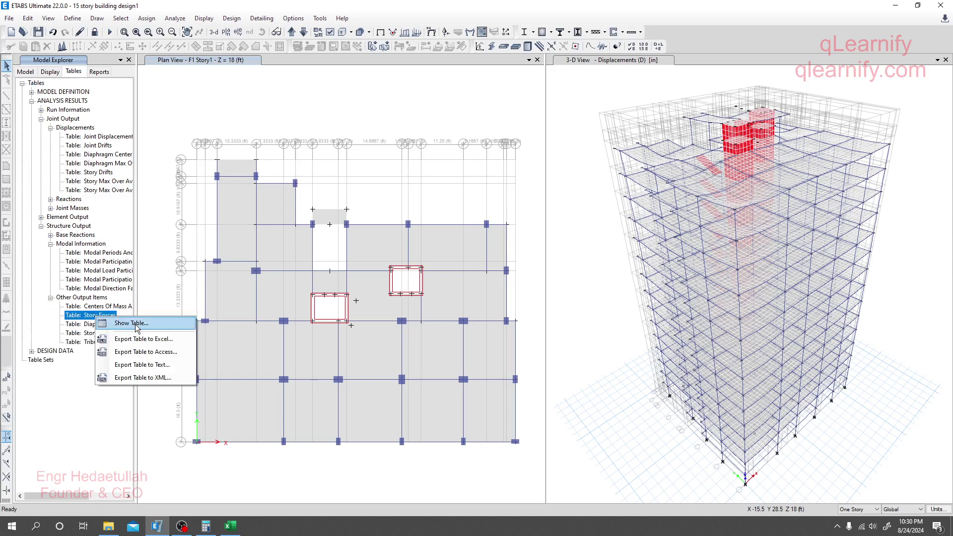
left_click(119, 324)
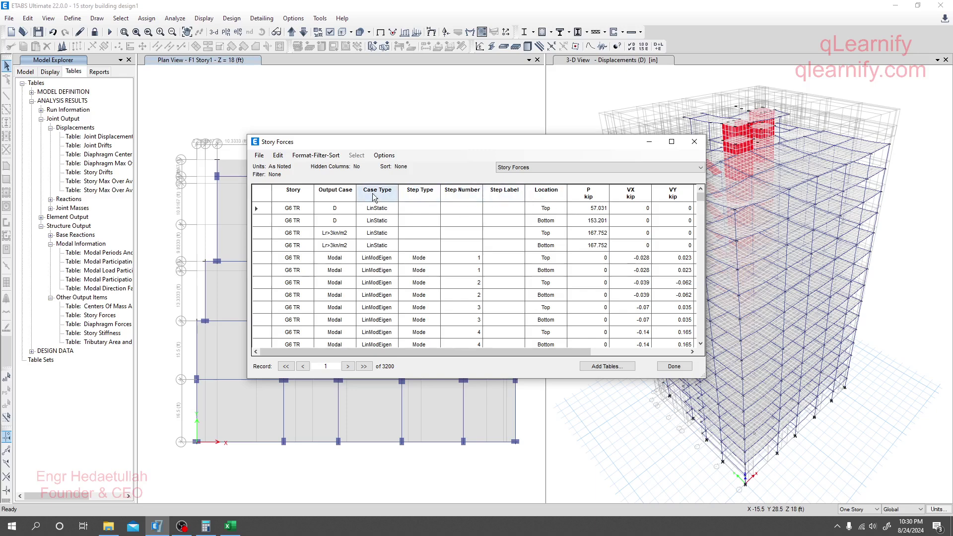
Filter the Story Forces table's Output Case to Ehx.
left_click(337, 194)
left_click_drag(441, 208, 408, 224)
scroll(407, 224, "up", 1)
left_click(388, 206)
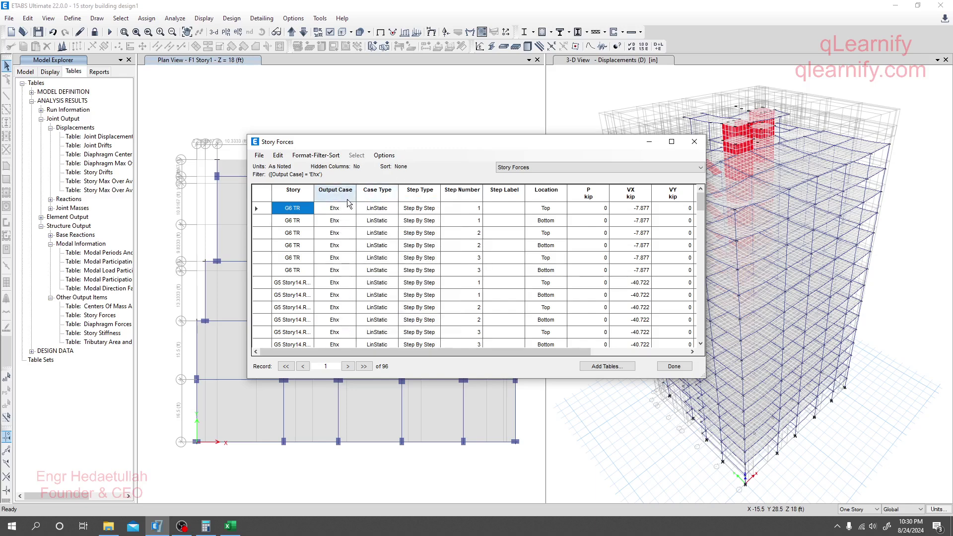
Limit the Story Forces table to Step Number 1 and Location Top, sorted by story in ascending order.
left_click(465, 195)
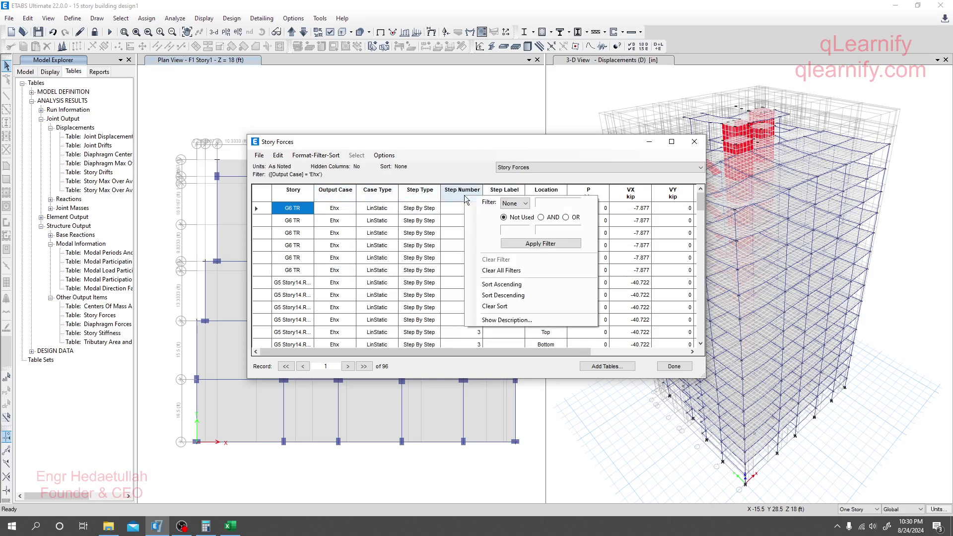
left_click(522, 204)
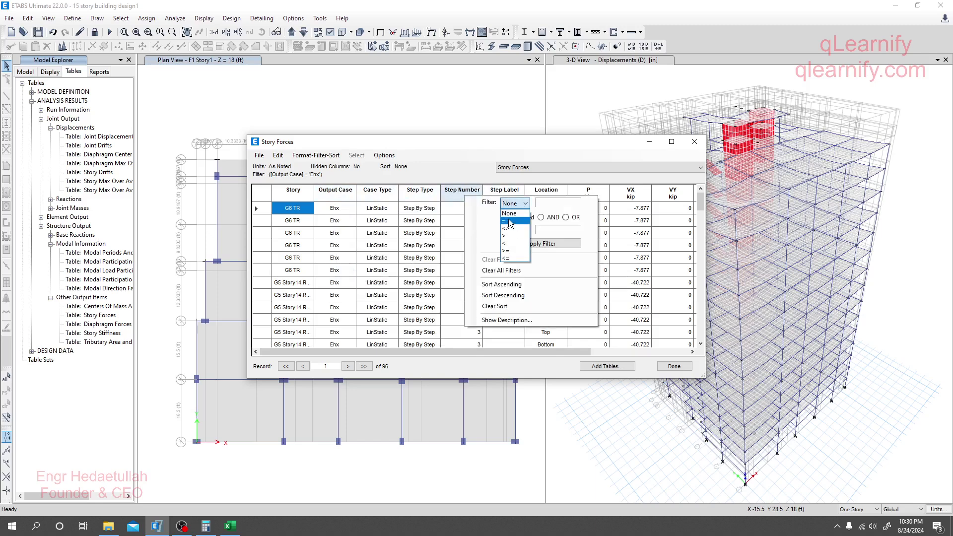
left_click(516, 216)
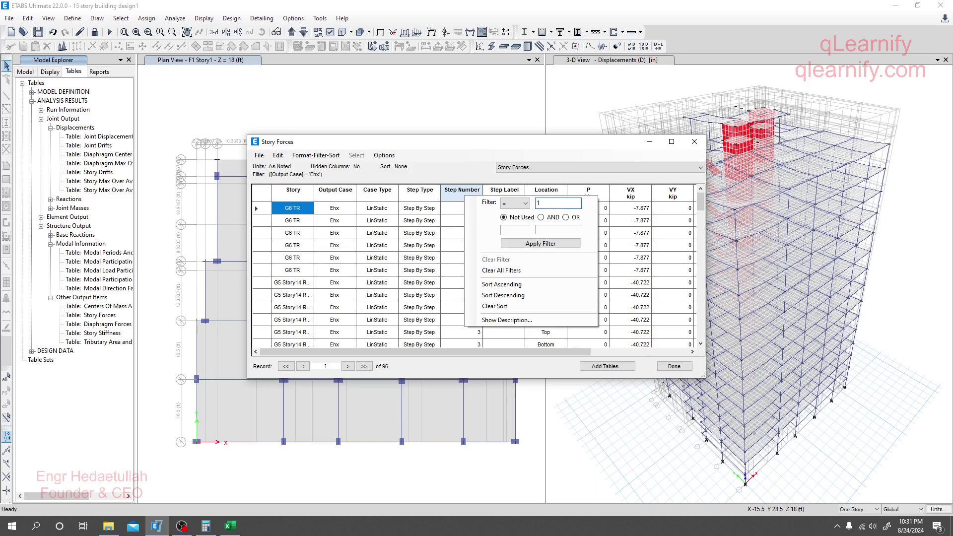
left_click(540, 243)
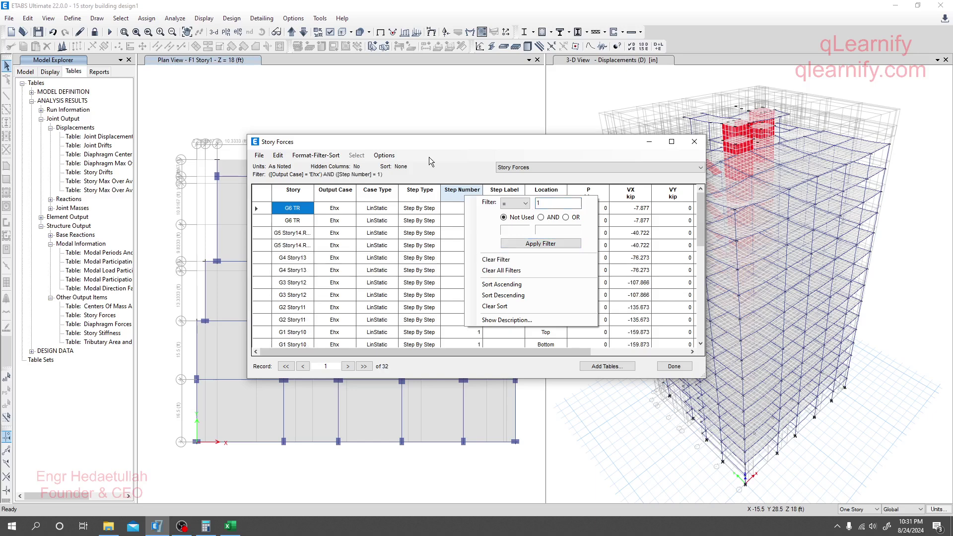
left_click(410, 223)
left_click(292, 193)
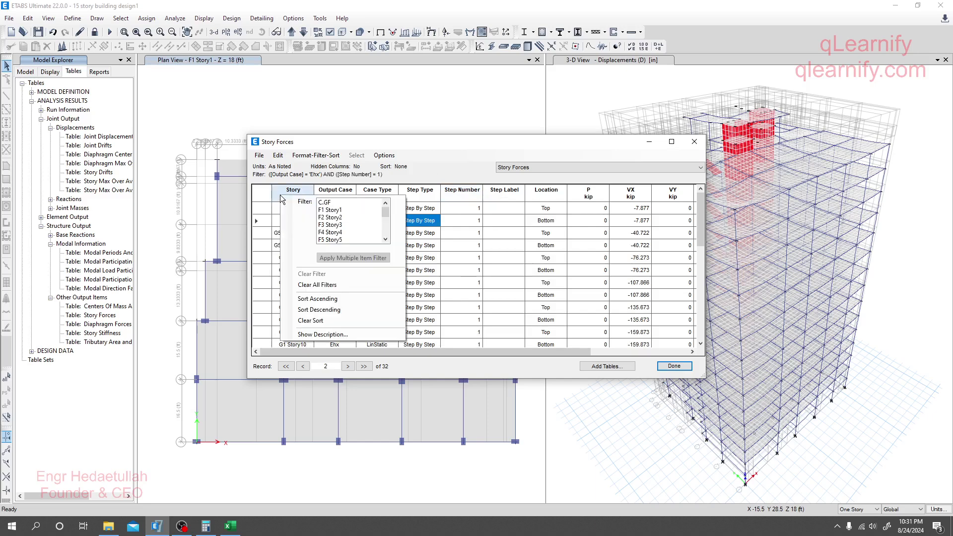
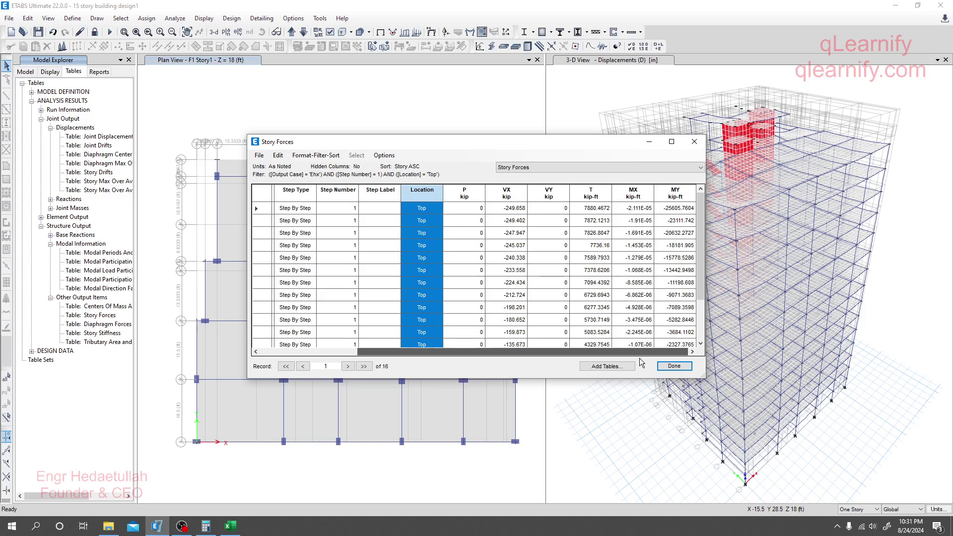
Copy the VX story shears from F1 Story1 to G6 TR, leaving out C.GF, and switch to Excel.
left_click_drag(517, 208, 297, 331)
scroll(296, 297, "up", 2)
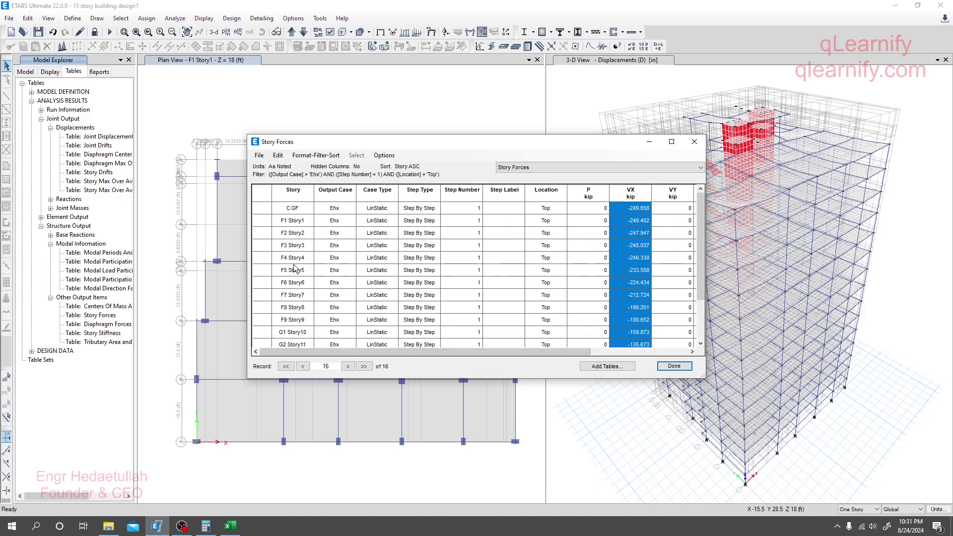
scroll(293, 248, "down", 2)
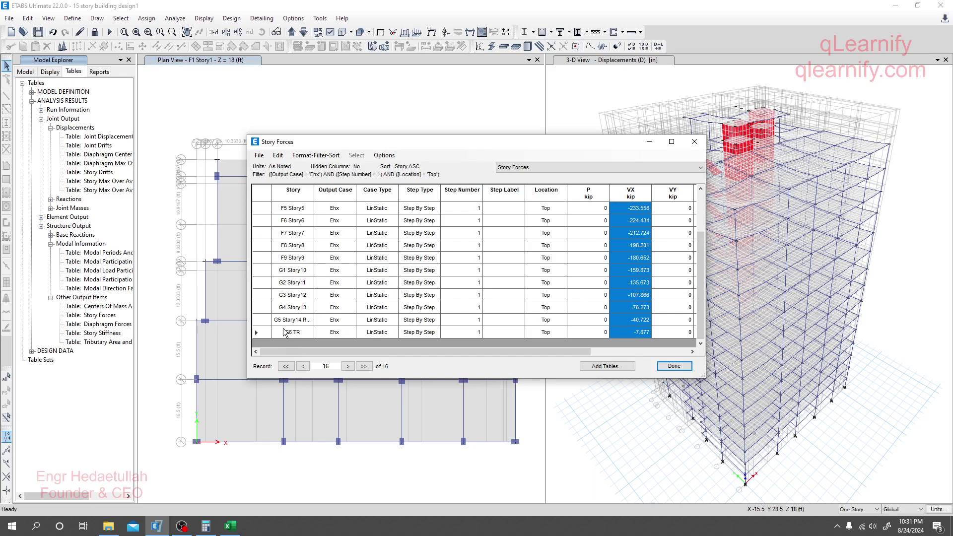
scroll(290, 332, "up", 2)
scroll(306, 281, "down", 2)
scroll(299, 345, "up", 2)
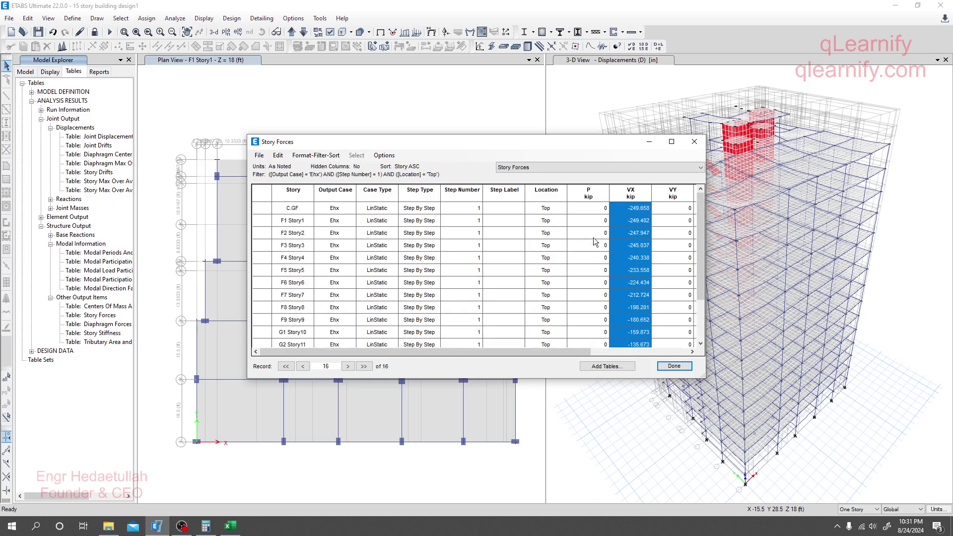
mouse_move(644, 221)
left_mouse_down()
mouse_move(634, 396)
mouse_move(640, 321)
mouse_move(639, 333)
left_mouse_up()
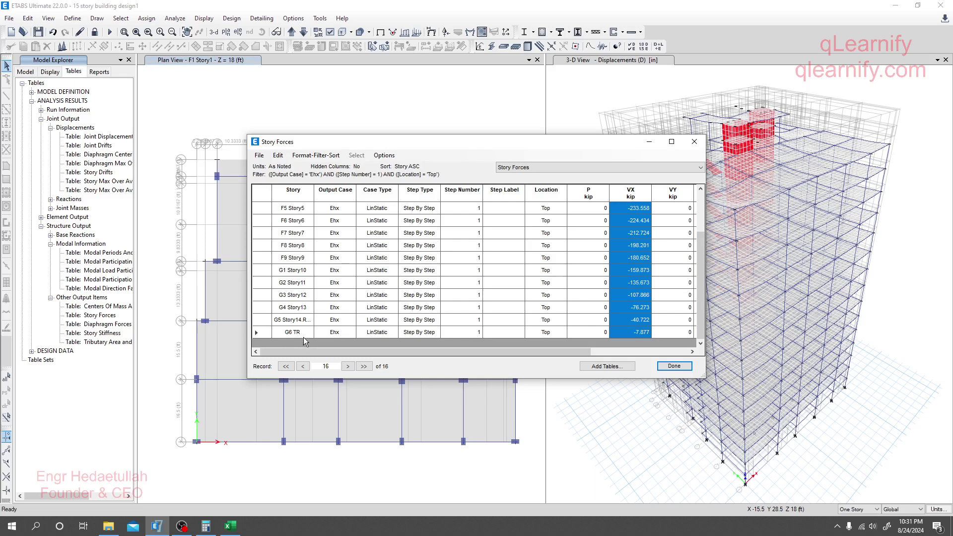
scroll(624, 246, "up", 2)
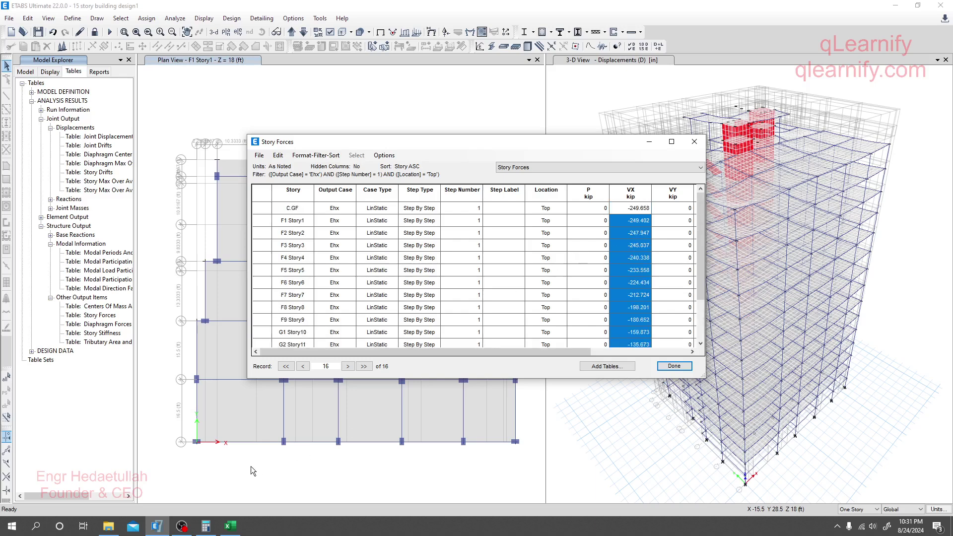
left_click(230, 526)
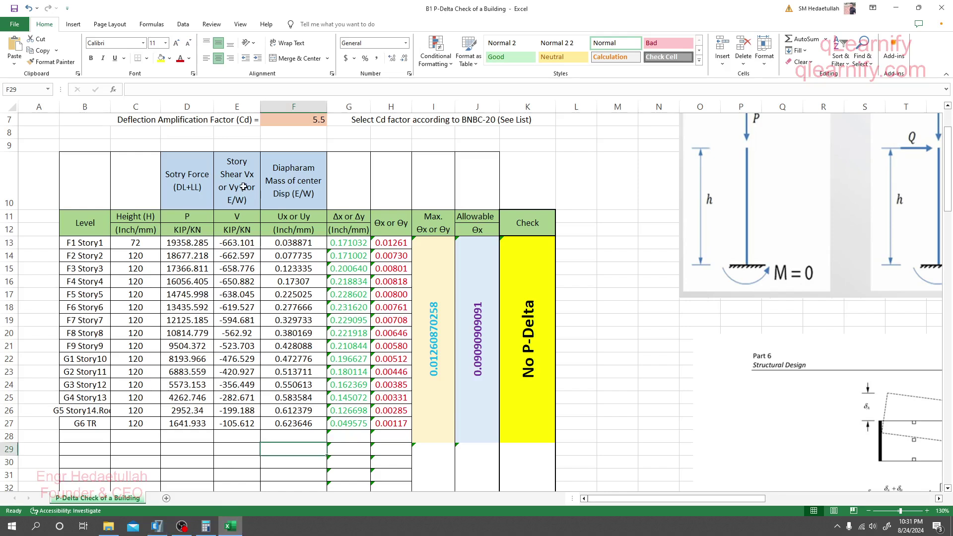
Check the Excel sheet's story force column, review the VX, VY and P columns in the ETABS Story Forces table, and return to Excel.
left_click(187, 245)
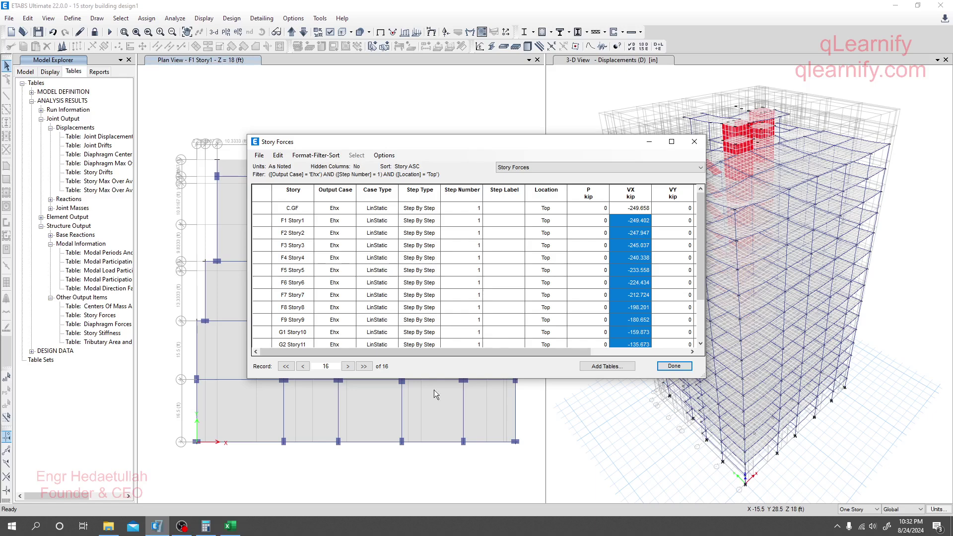
left_click(157, 526)
left_click_drag(516, 350, 608, 352)
left_click(548, 308)
left_click_drag(575, 209, 586, 367)
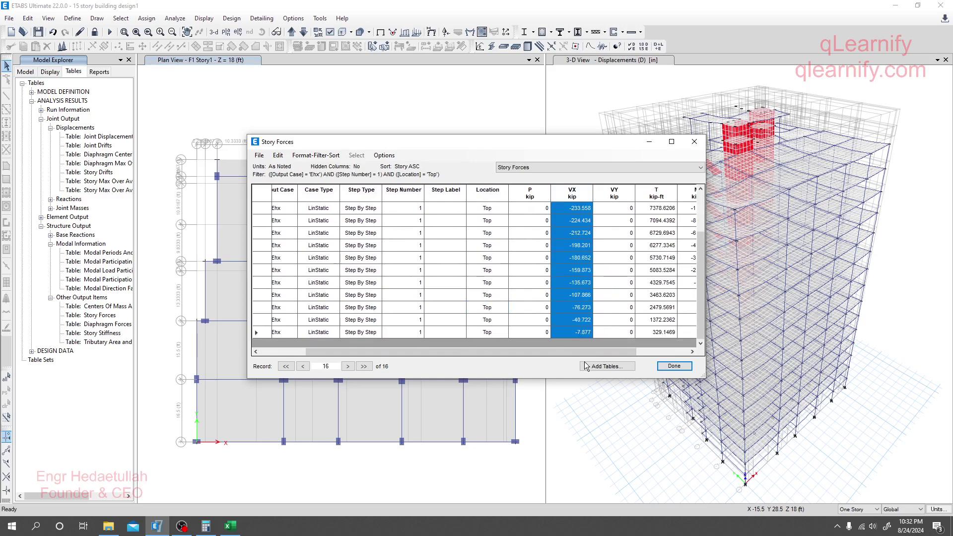
scroll(591, 275, "up", 2)
left_click(585, 168)
left_click(230, 526)
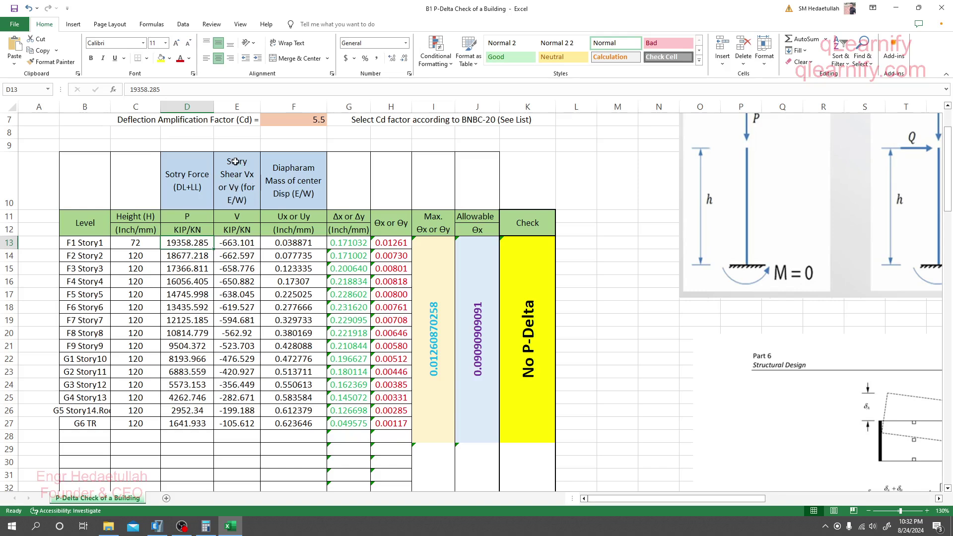
Switch back to ETABS and close the Story Forces table.
left_click(208, 527)
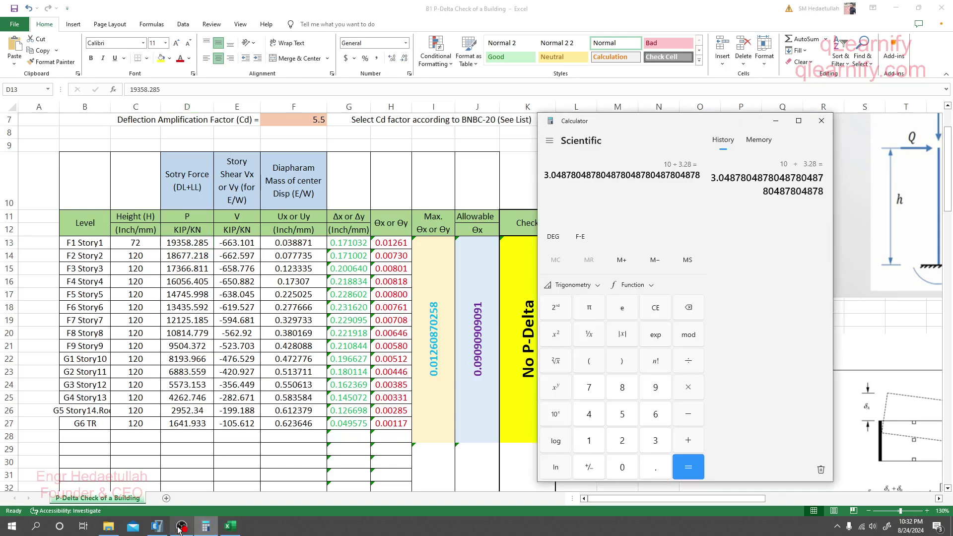
left_click(157, 526)
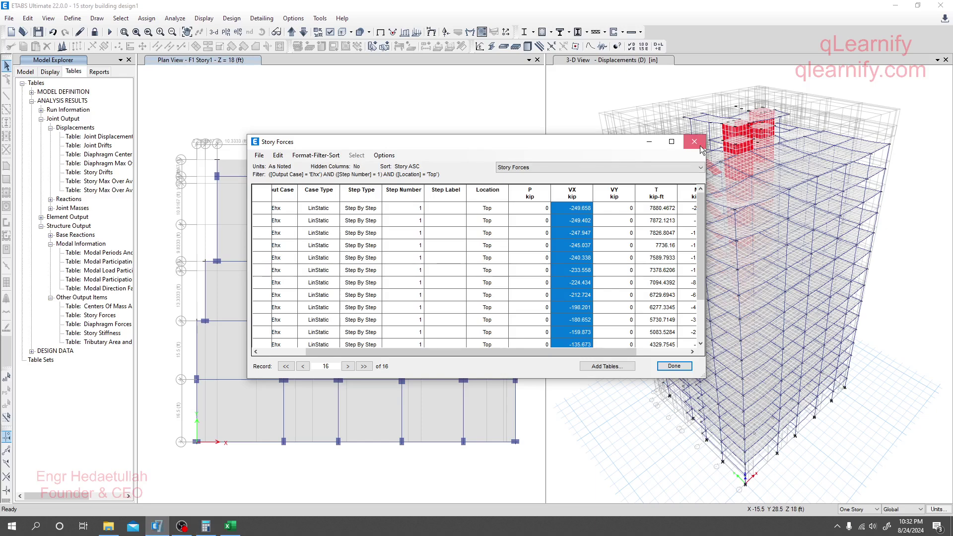
left_click(648, 142)
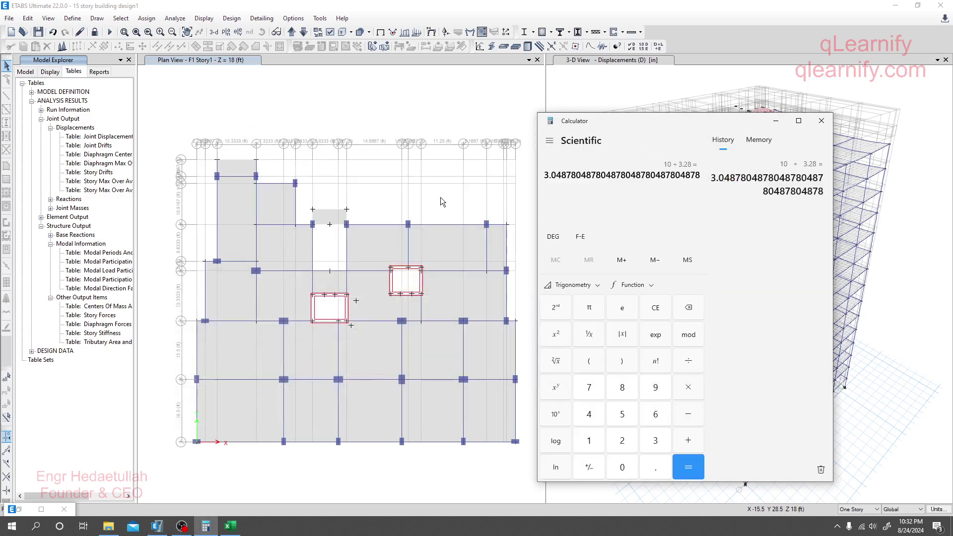
left_click(110, 176)
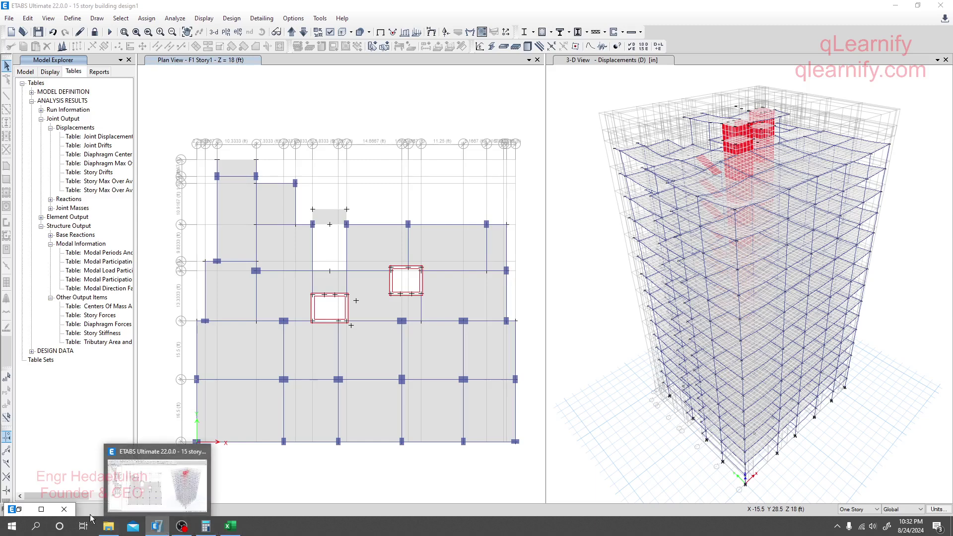
left_click(62, 510)
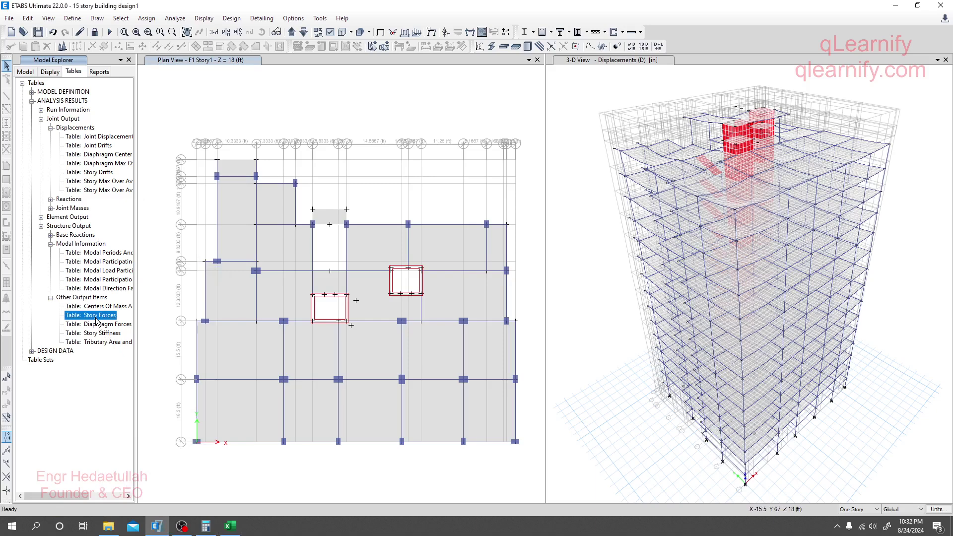
Open the story response plot and set its display type to Story shears.
left_click(203, 19)
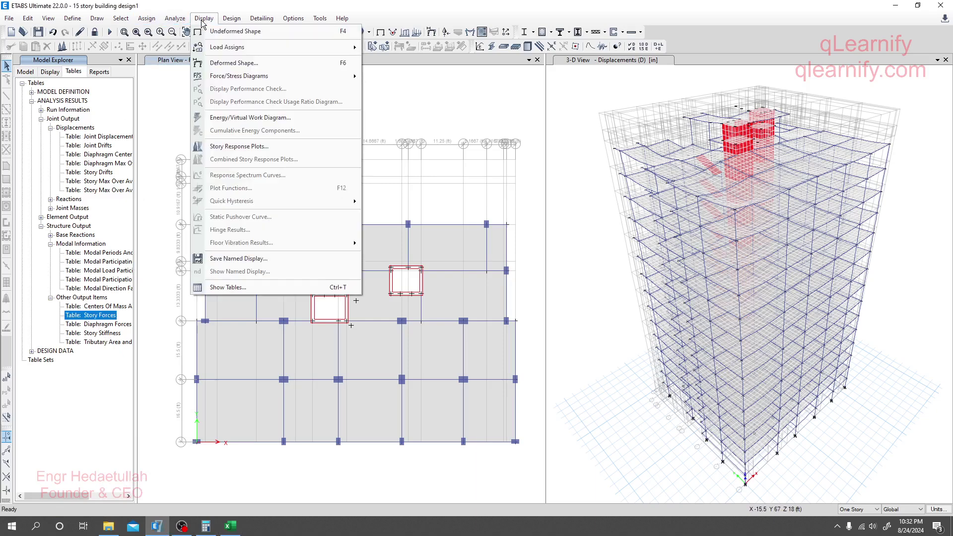
left_click(231, 147)
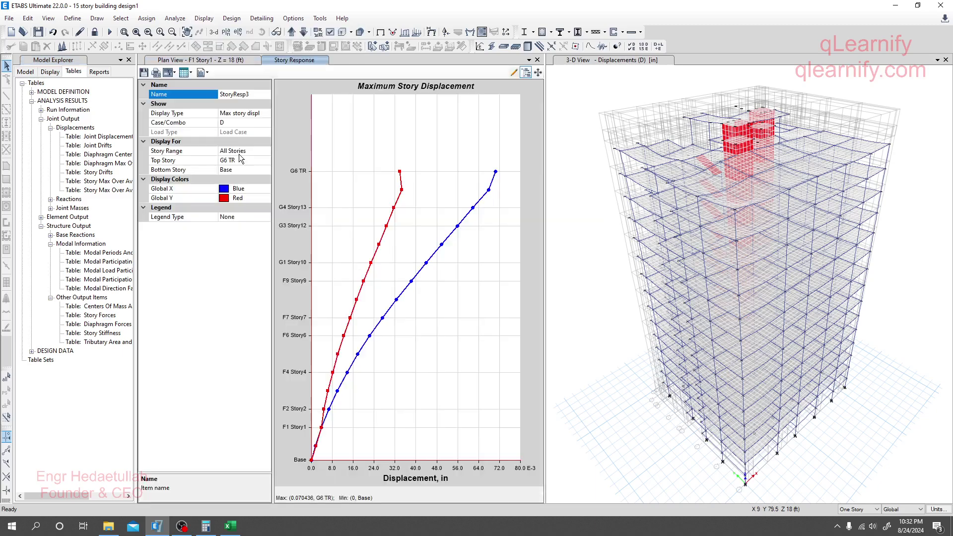
left_click(265, 114)
left_click(266, 114)
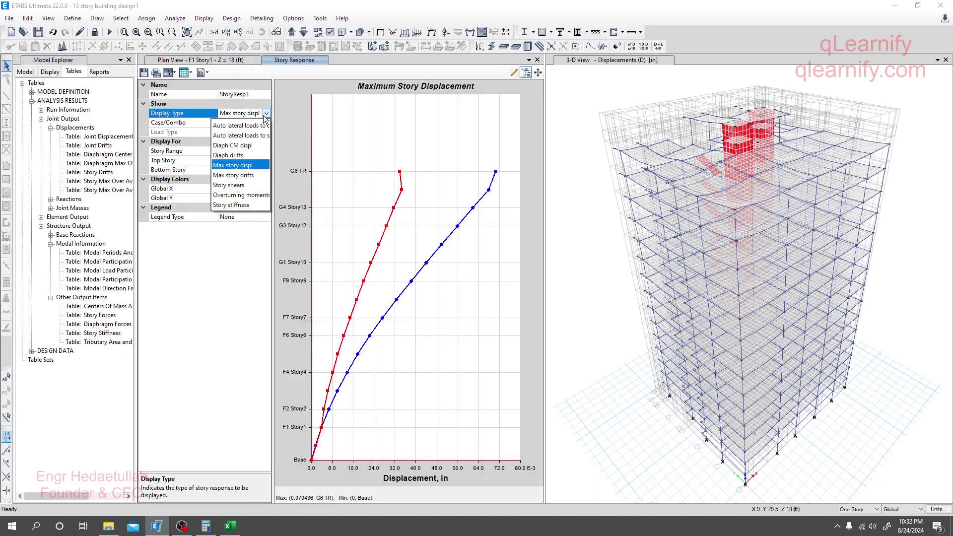
left_click(247, 188)
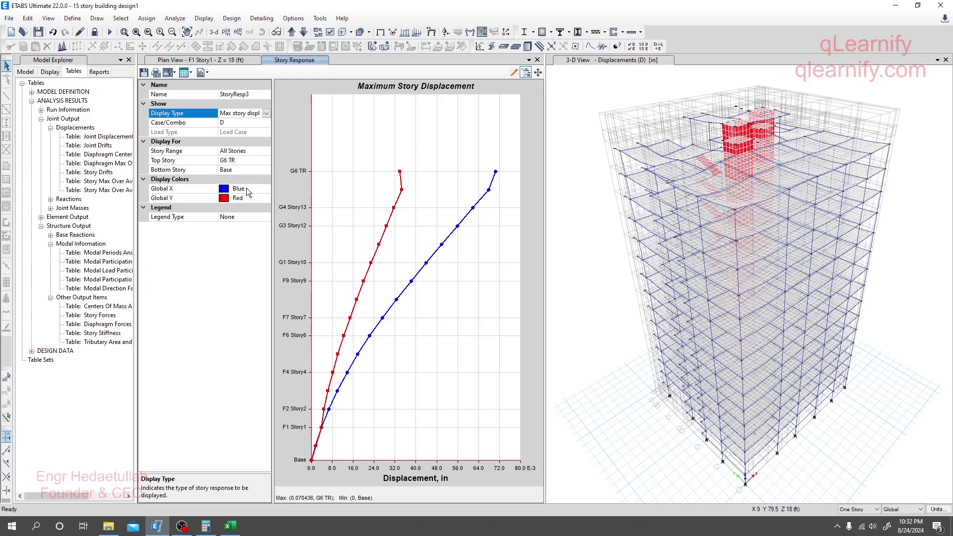
Set the story response plot's load case to Ehx.
left_click(262, 152)
left_click(259, 160)
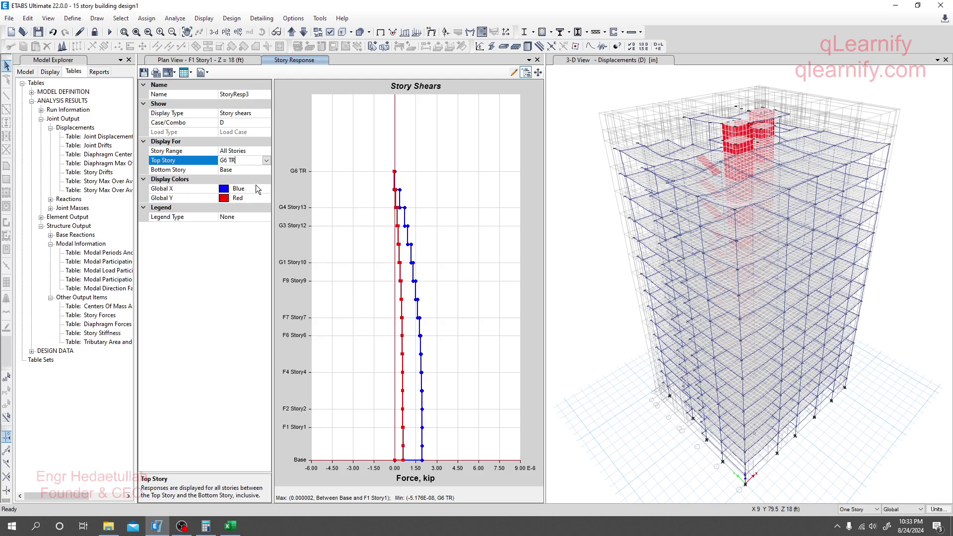
left_click(253, 122)
left_click(269, 124)
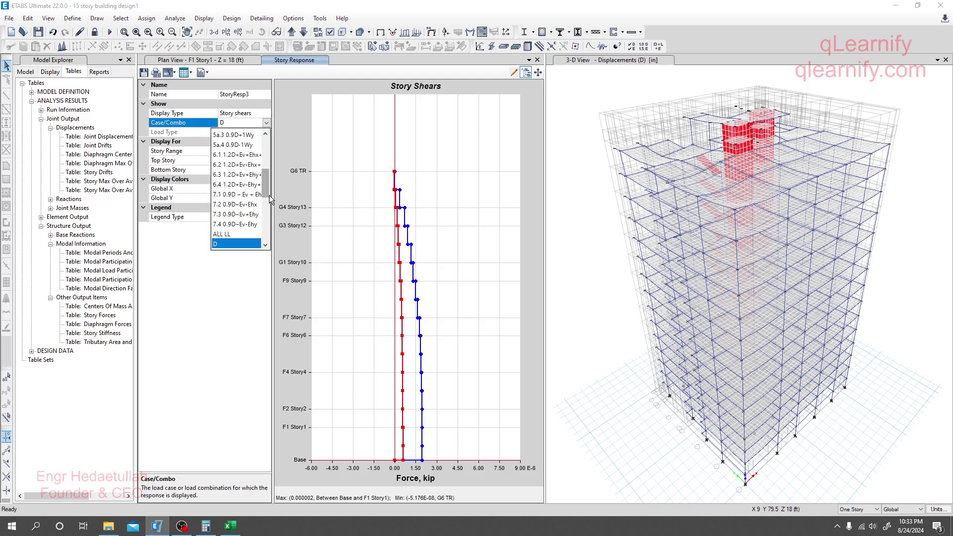
left_click_drag(272, 151, 273, 213)
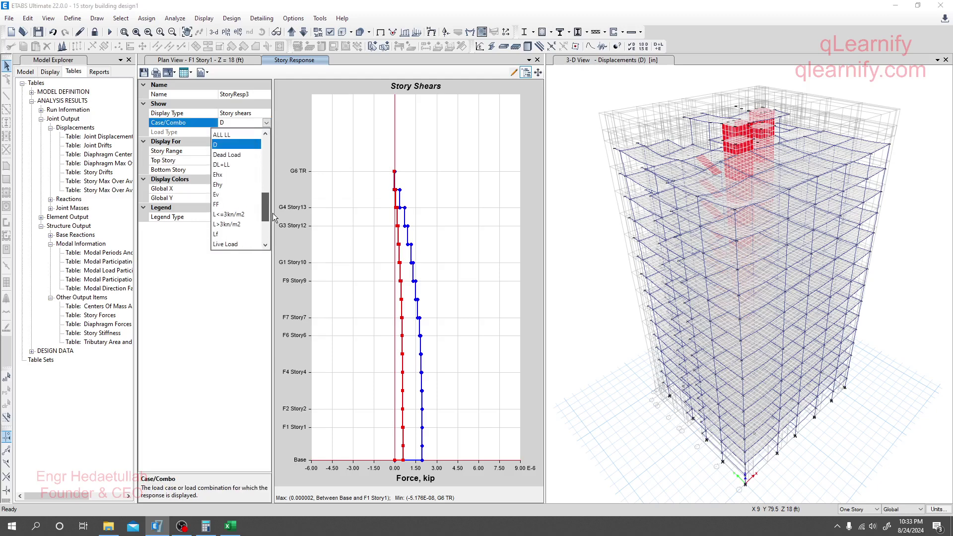
key("Escape")
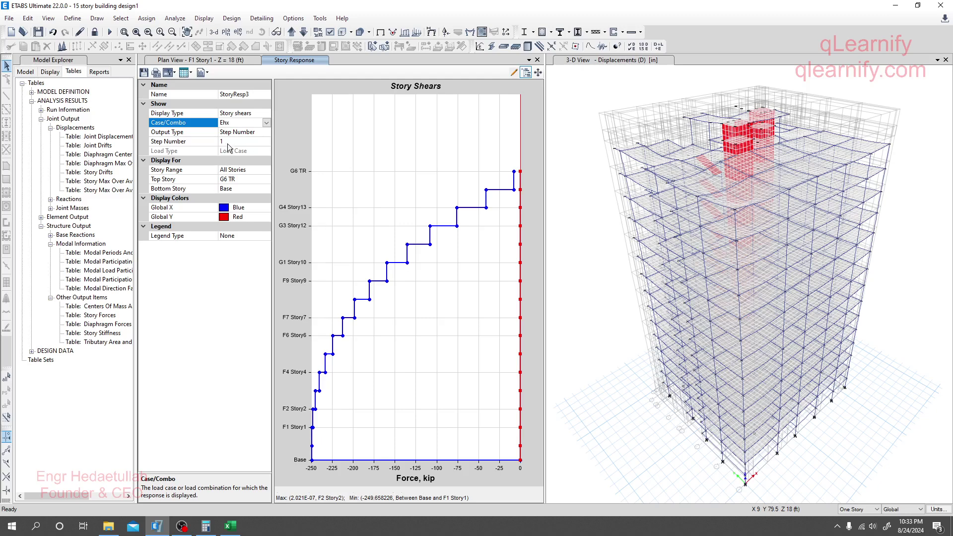
Show the plot's story shears as a formatted table, review the X-direction values by story and location, and close the table and plot.
left_click(191, 72)
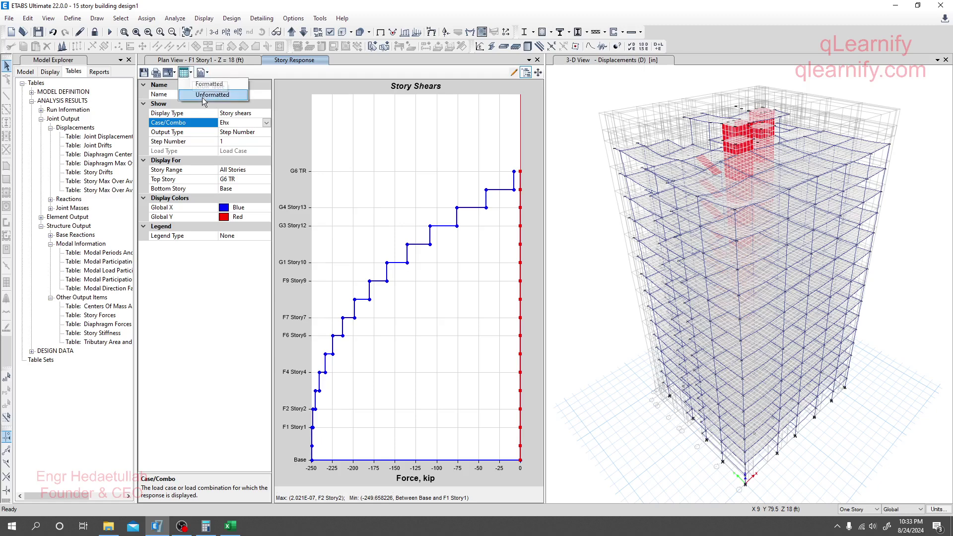
left_click(206, 84)
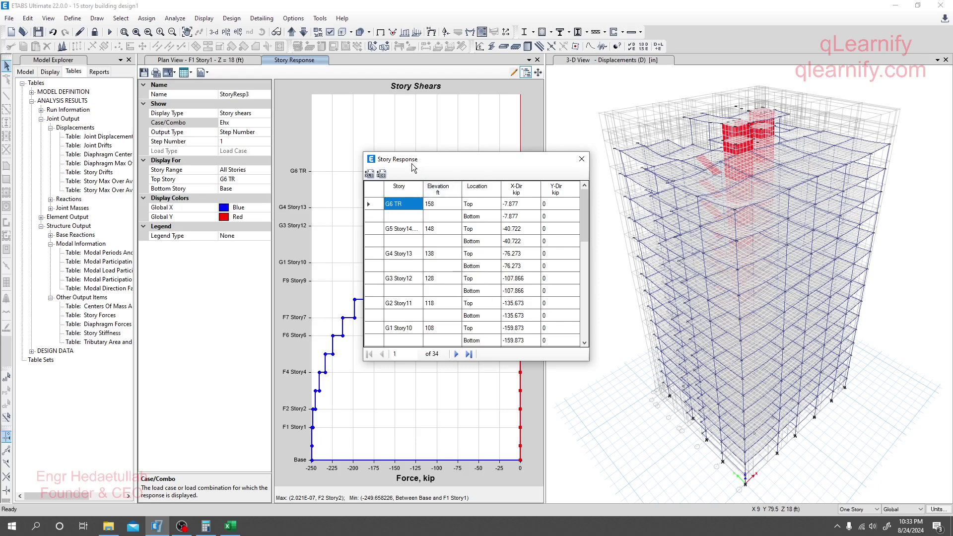
scroll(518, 318, "down", 7)
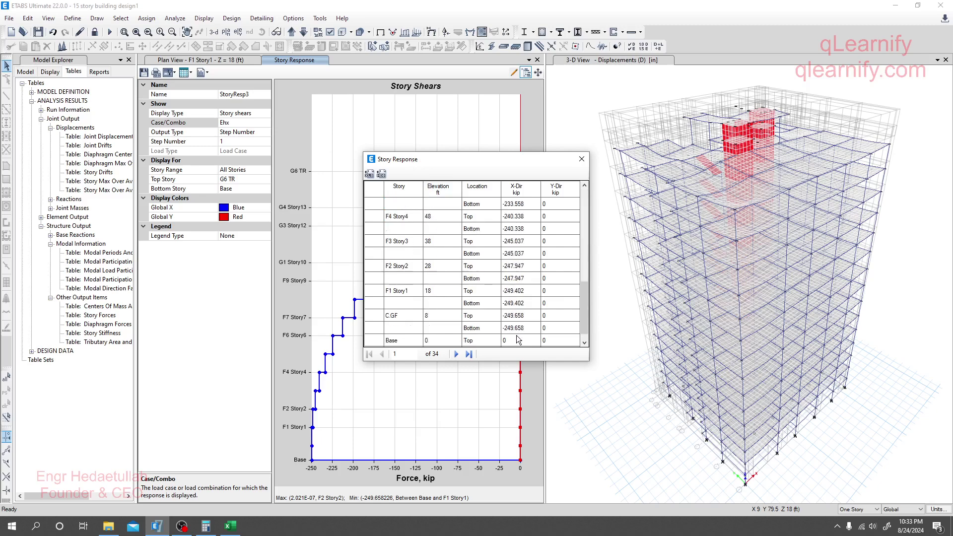
scroll(519, 328, "up", 7)
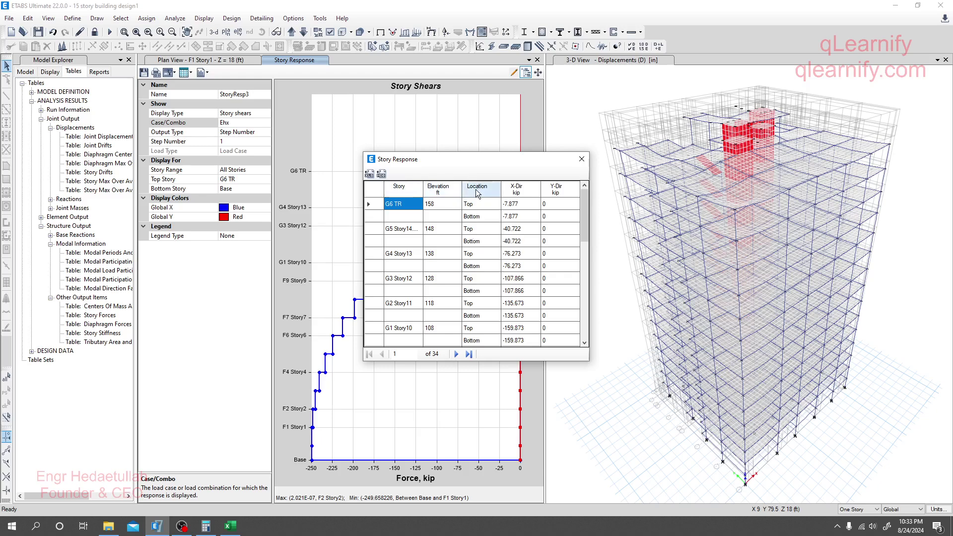
left_click(488, 207)
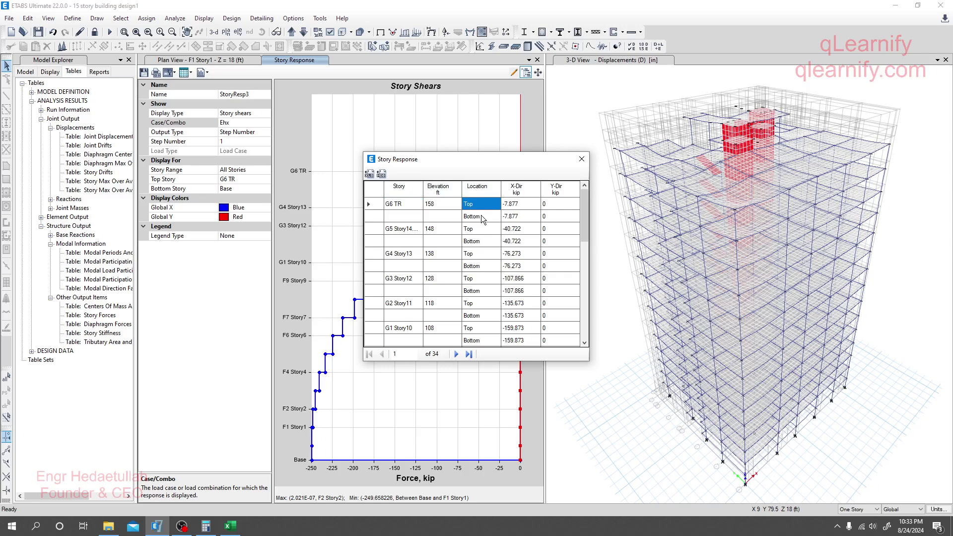
left_click_drag(516, 204, 517, 297)
scroll(517, 298, "up", 10)
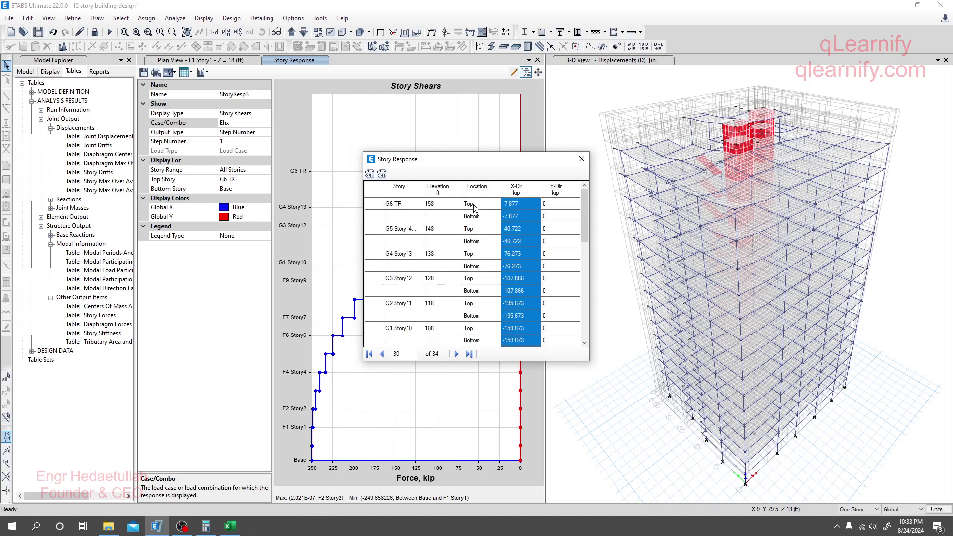
left_click(581, 159)
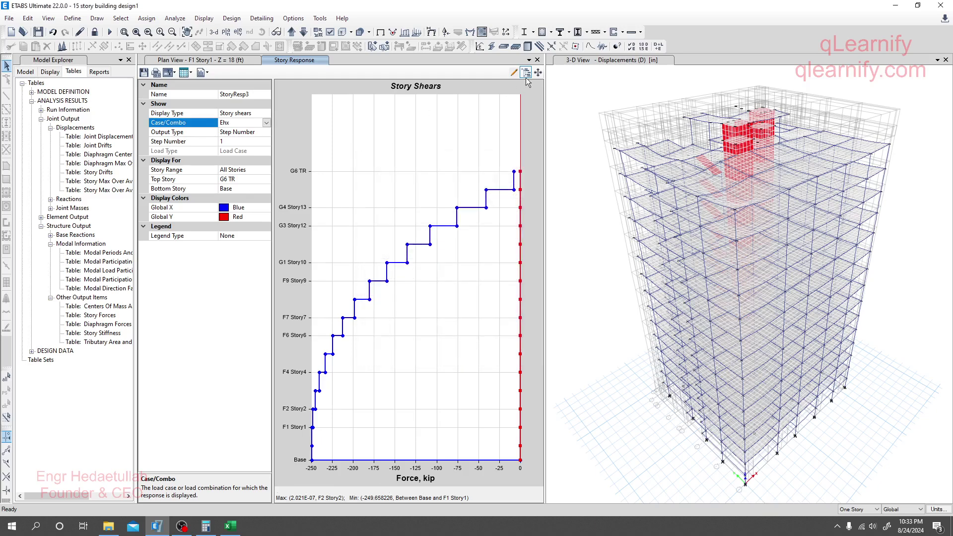
left_click(537, 59)
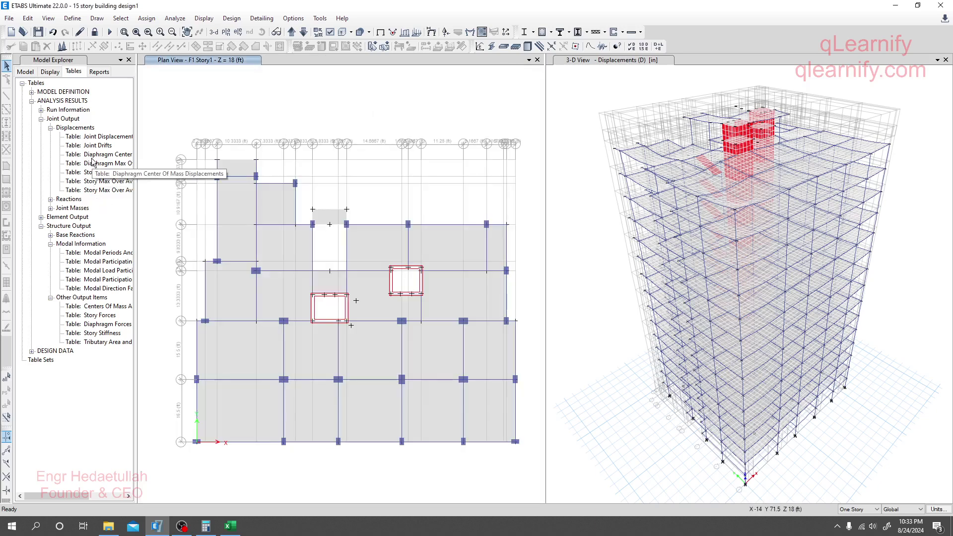
Reopen the Story Forces table from the structure output results and filter its Step Number to 1.
left_click(92, 315)
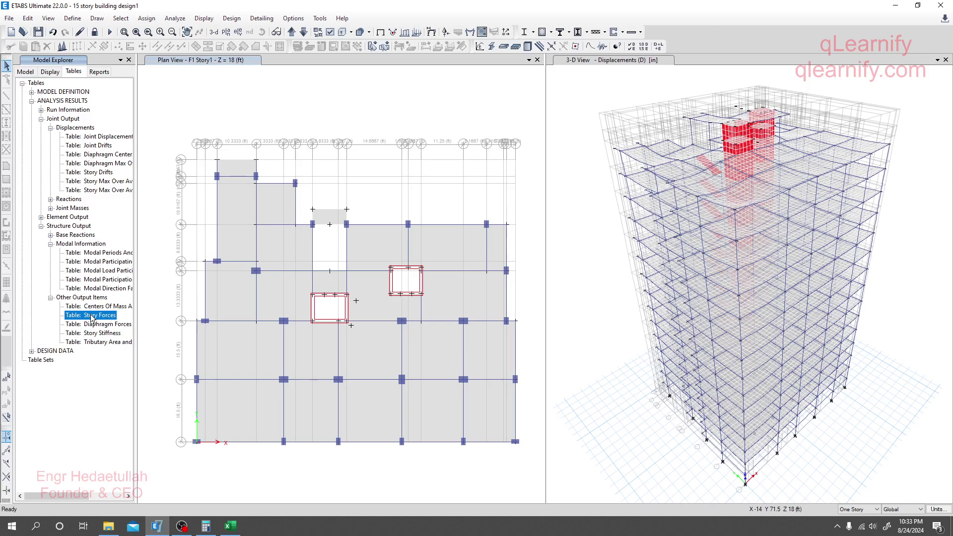
right_click(92, 318)
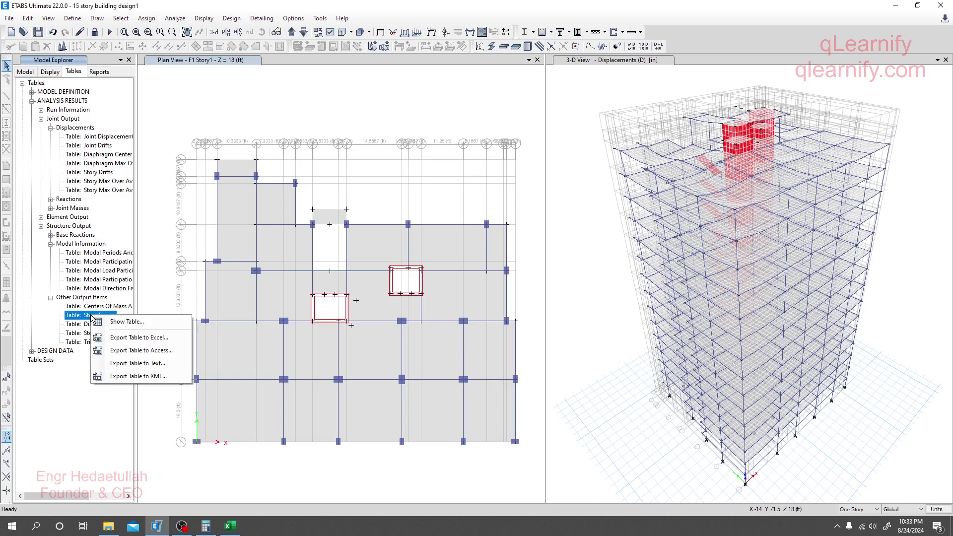
left_click(130, 323)
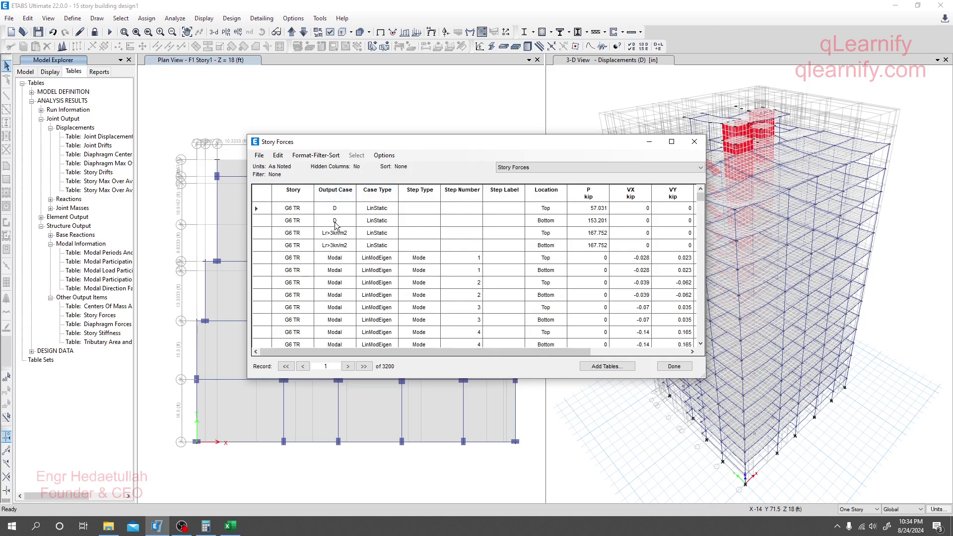
left_click(460, 192)
left_click(511, 199)
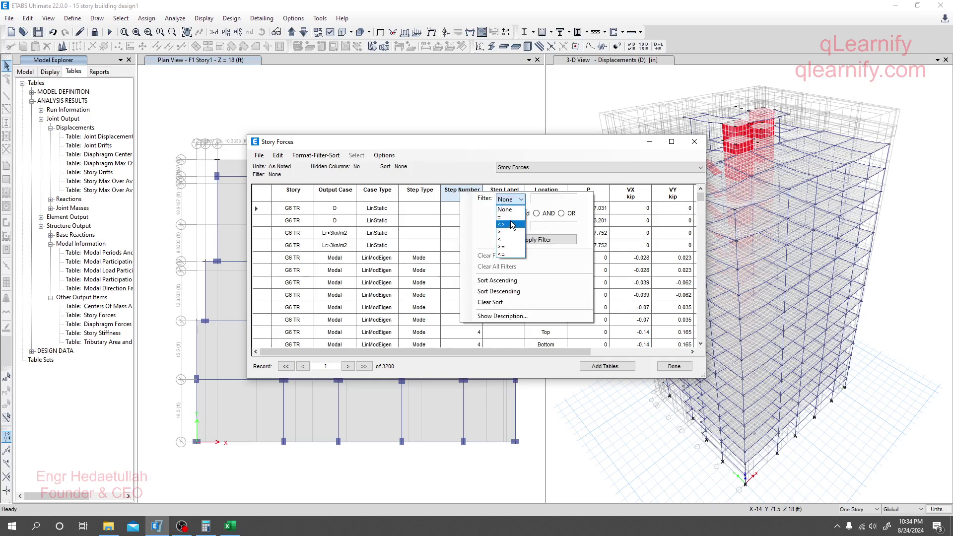
left_click(507, 217)
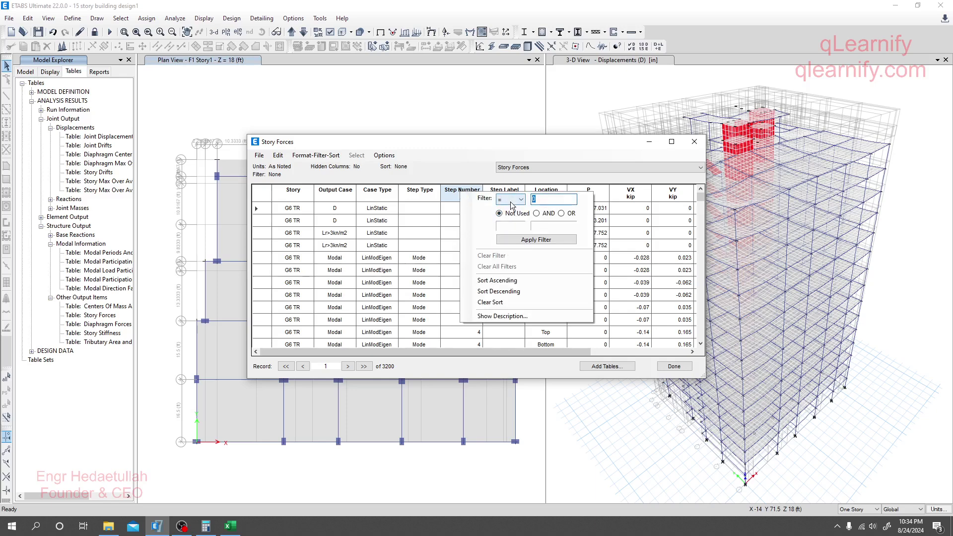
left_click(536, 240)
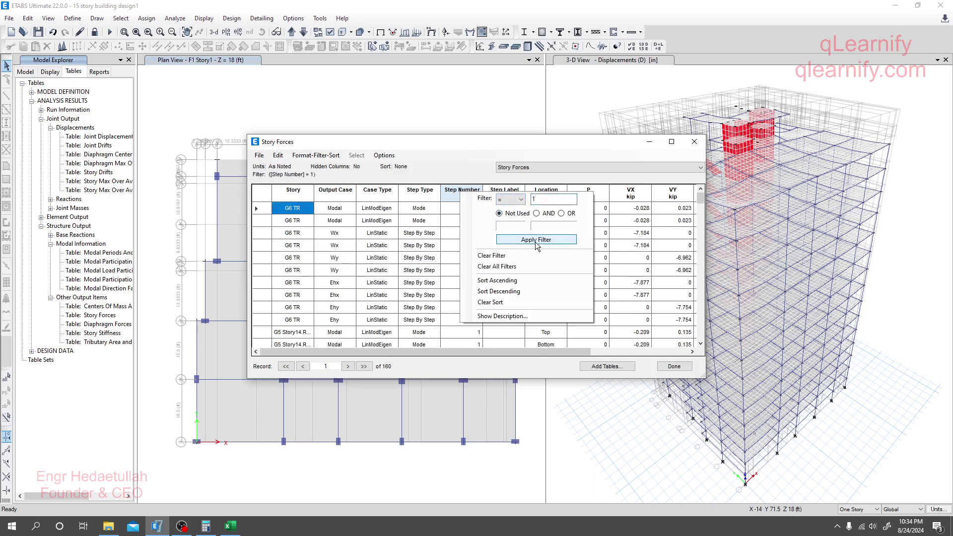
Filter the Story Forces table's Location to Top.
left_click(352, 141)
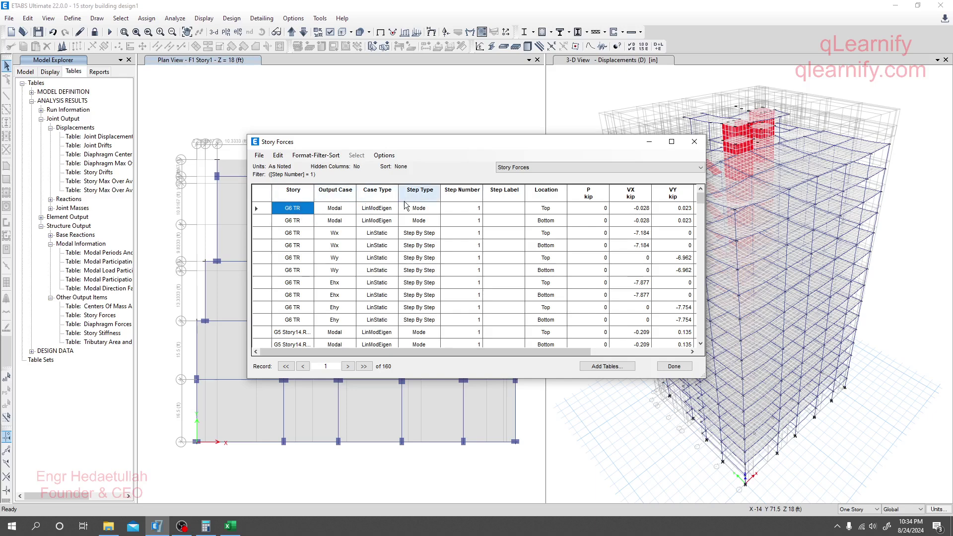
left_click(546, 193)
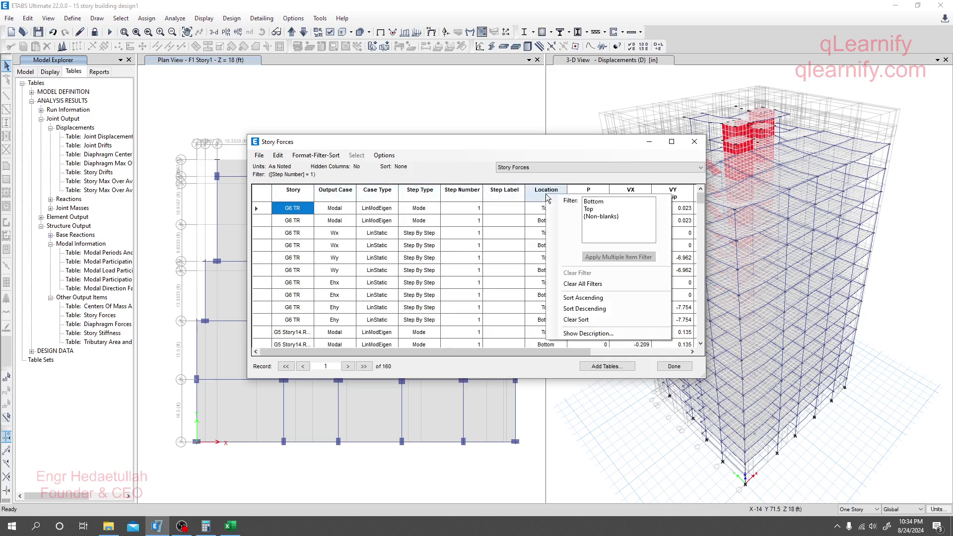
left_click(589, 209)
left_click(514, 211)
Limit the Story Forces table's Output Case to Ehx.
left_click(341, 192)
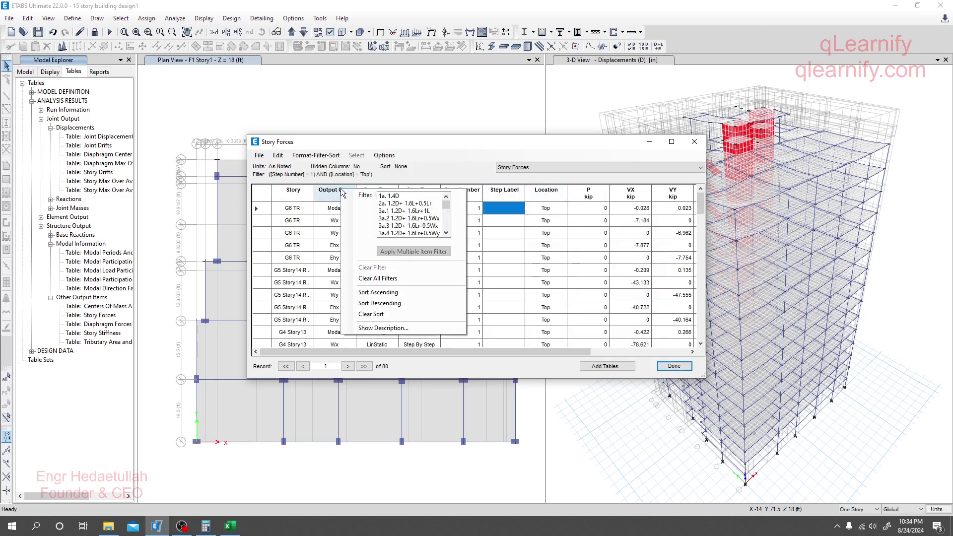
scroll(407, 218, "down", 6)
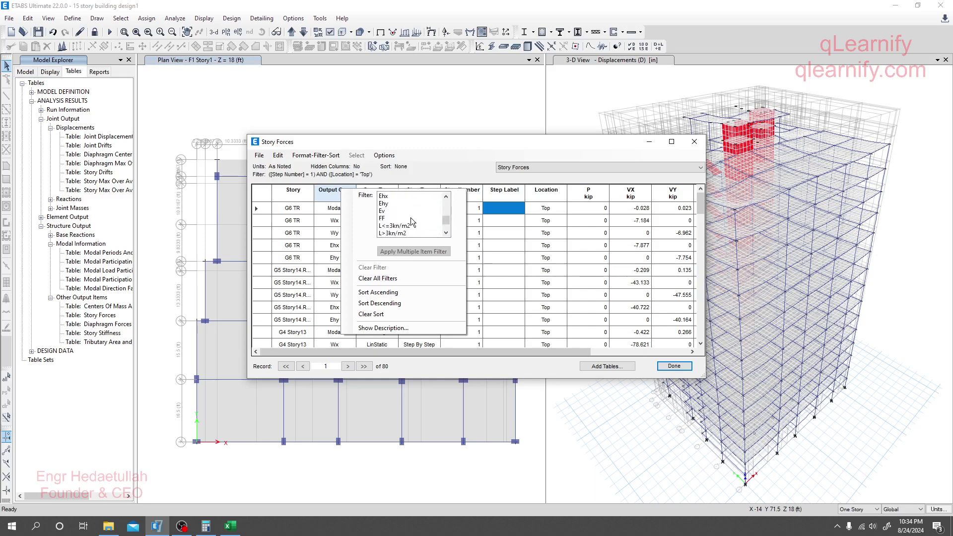
scroll(404, 226, "up", 3)
scroll(448, 219, "down", 4)
scroll(403, 218, "up", 2)
left_click(389, 212)
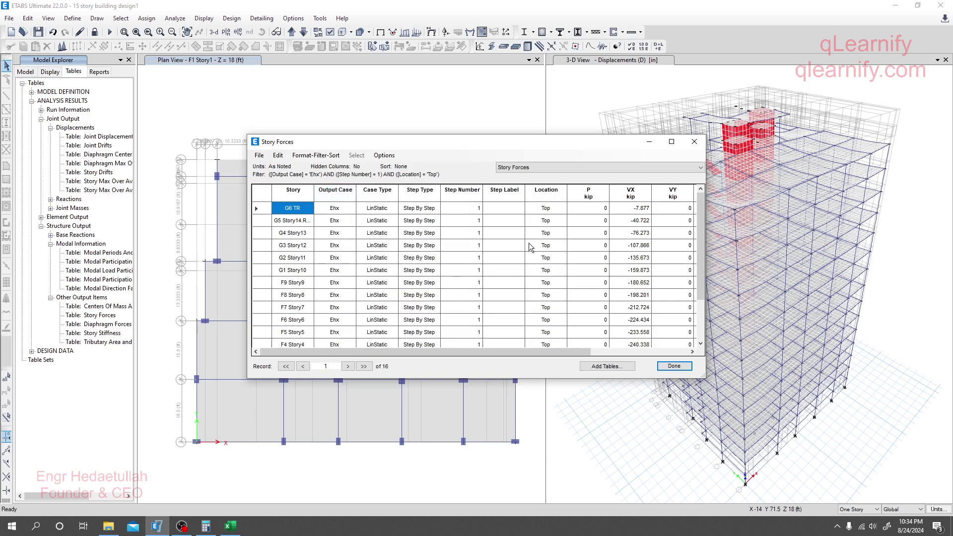
Sort the Ehx Story Forces table by Story in ascending order.
scroll(304, 297, "down", 2)
scroll(304, 296, "up", 2)
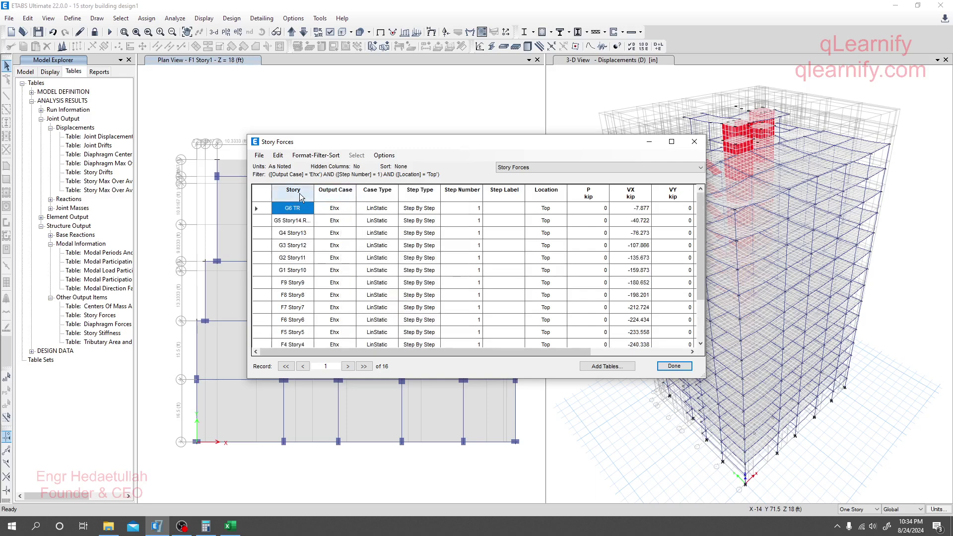
left_click(299, 192)
left_click(318, 305)
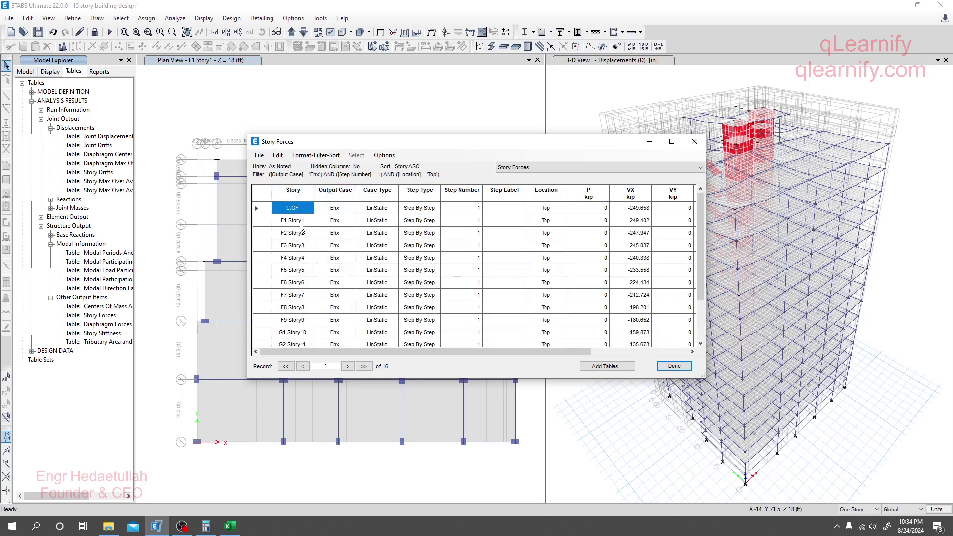
Copy the VX values from F1 Story1 to G6 TR into the Excel sheet's story shear column from E13, matching destination formatting.
left_click_drag(631, 211, 640, 332)
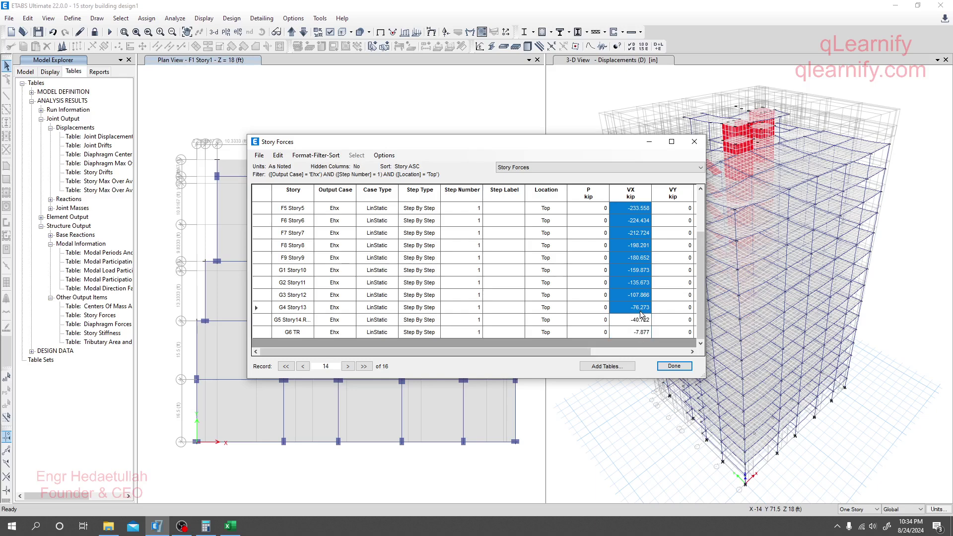
scroll(641, 314, "up", 2)
left_click_drag(638, 222, 642, 385)
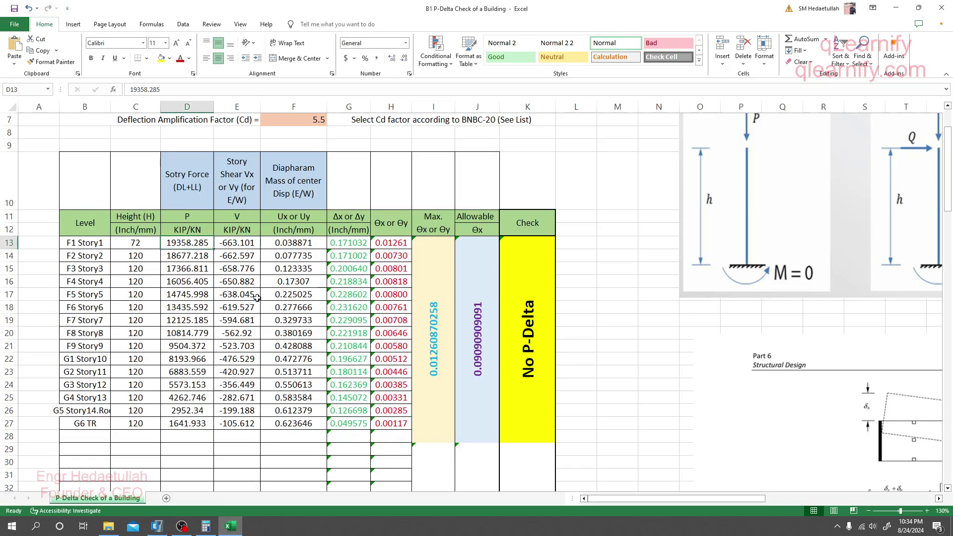
left_click(235, 245)
right_click(235, 247)
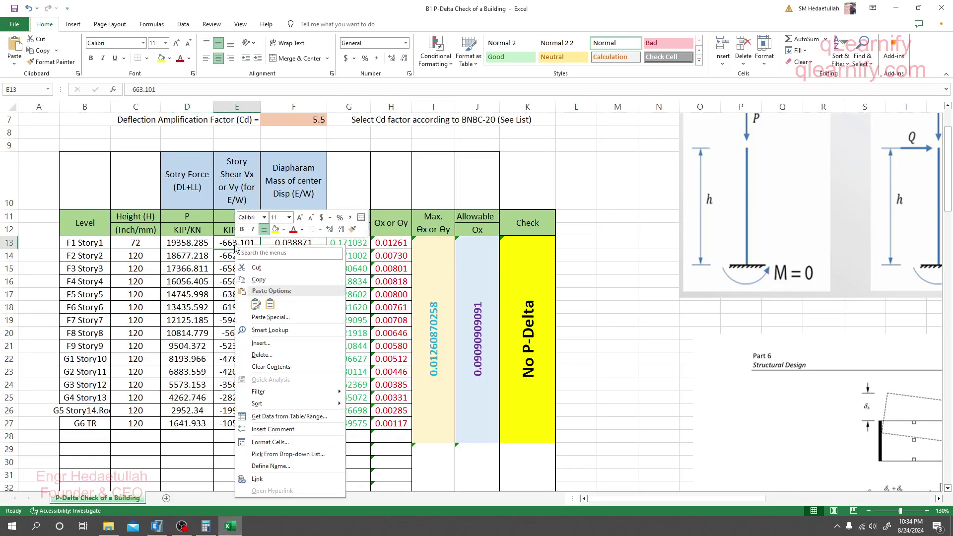
left_click(270, 303)
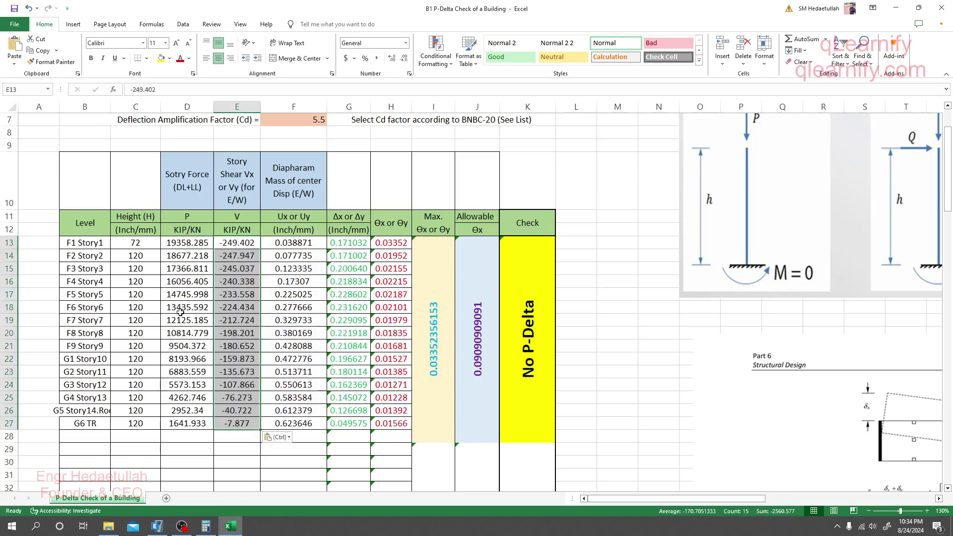
Switch back to ETABS and try filtering the Story Forces table's Output Case to DL+LL and to ALL LL.
left_click(157, 527)
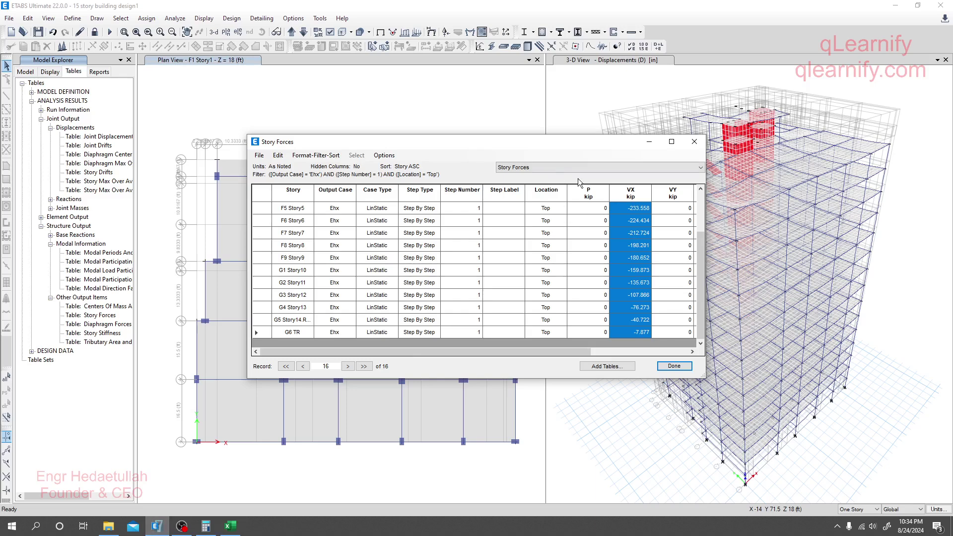
left_click(373, 194)
left_click(350, 192)
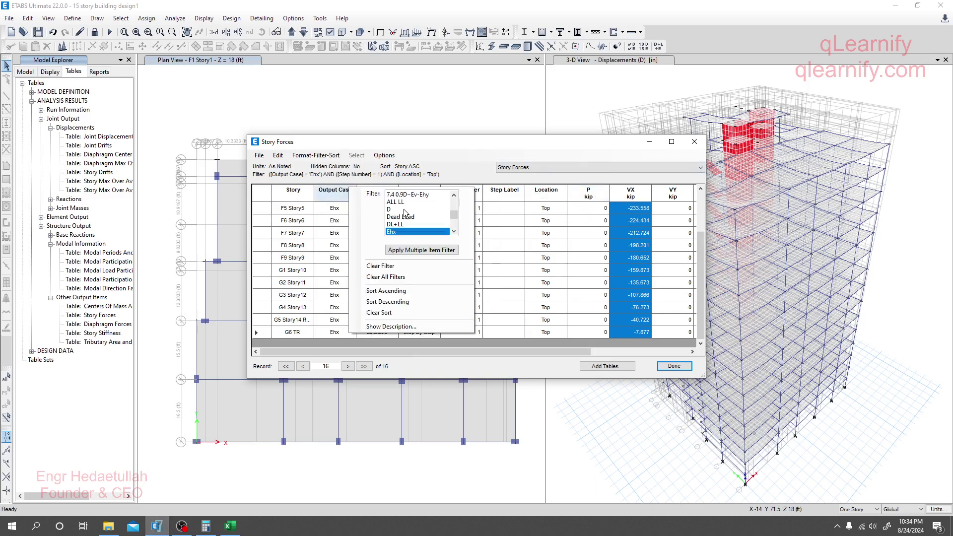
left_click(403, 225)
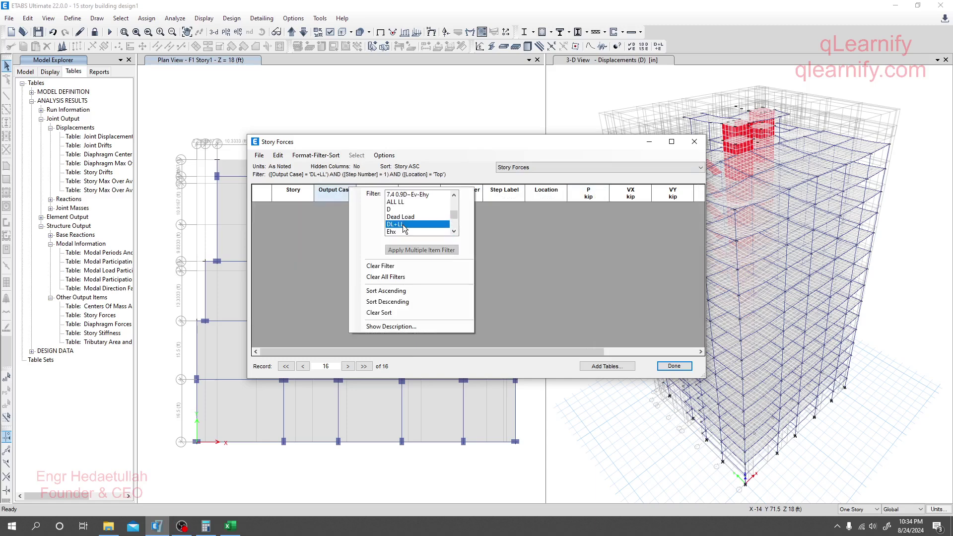
left_click(536, 262)
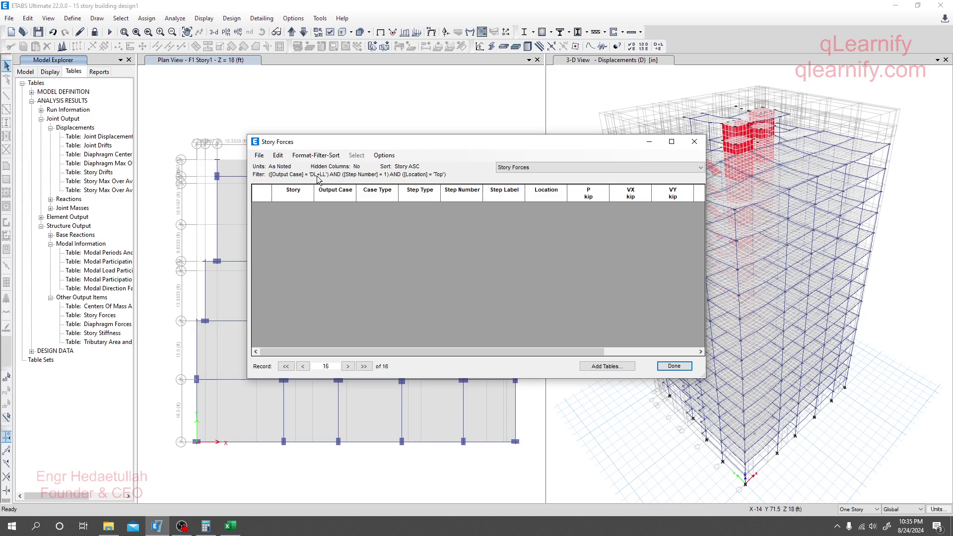
left_click(325, 194)
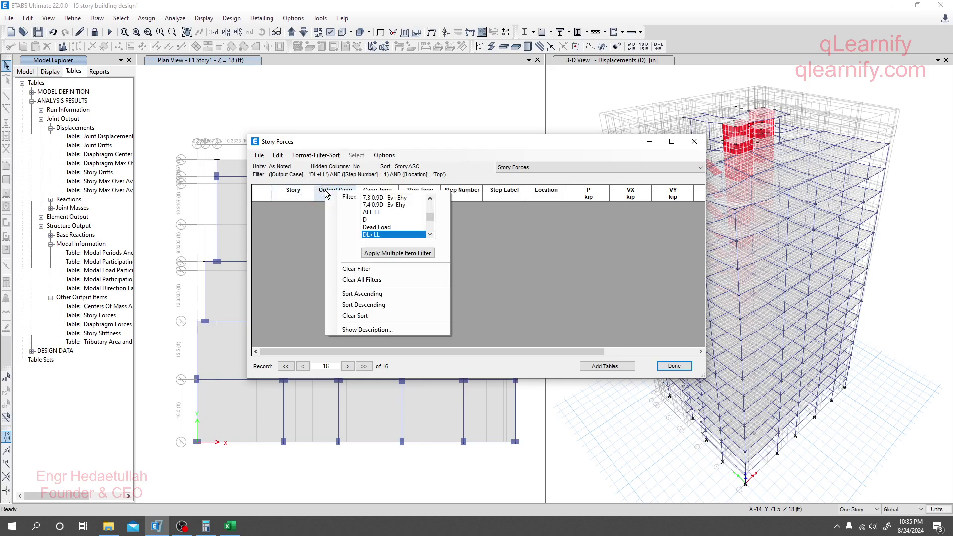
left_click(374, 212)
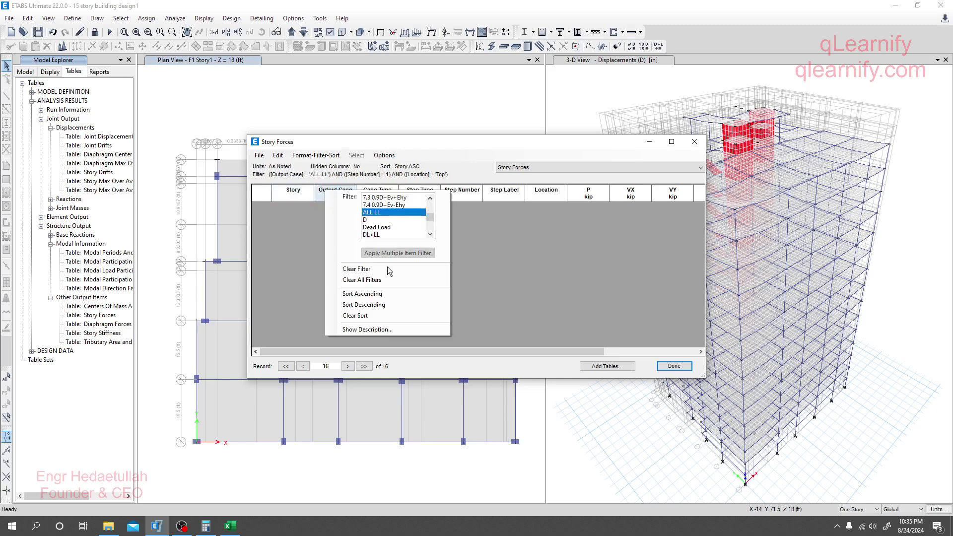
left_click(494, 257)
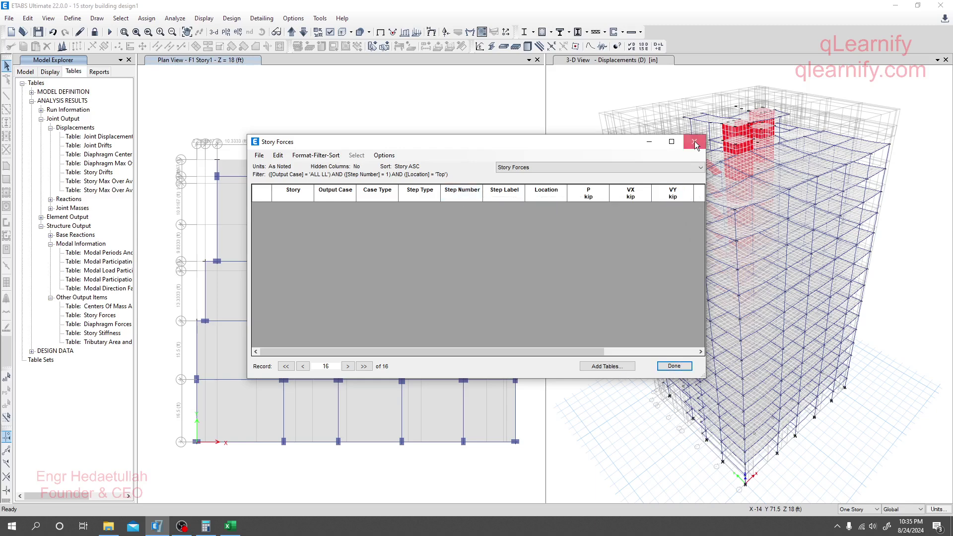
Close the Story Forces table, reopen it without filters, and look through its output cases.
left_click(673, 366)
right_click(88, 316)
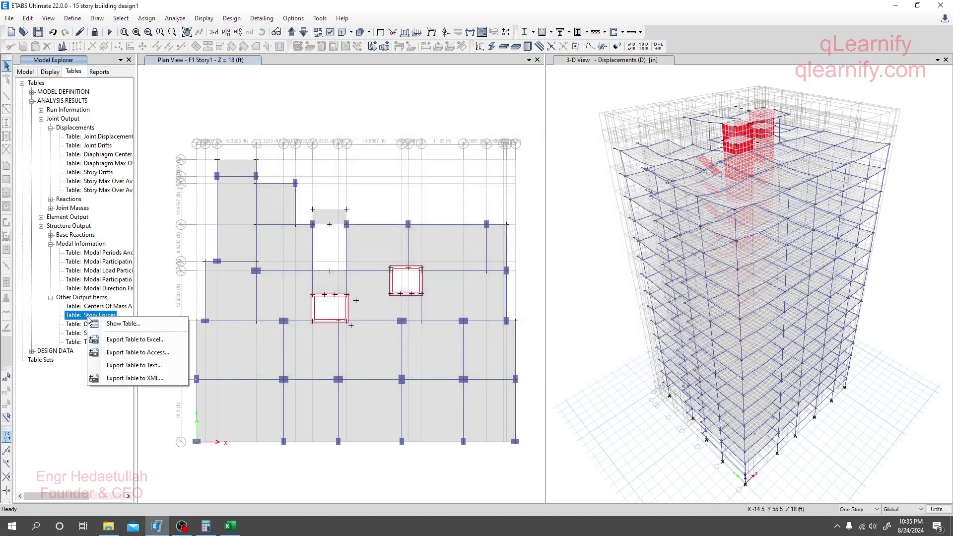
left_click(130, 326)
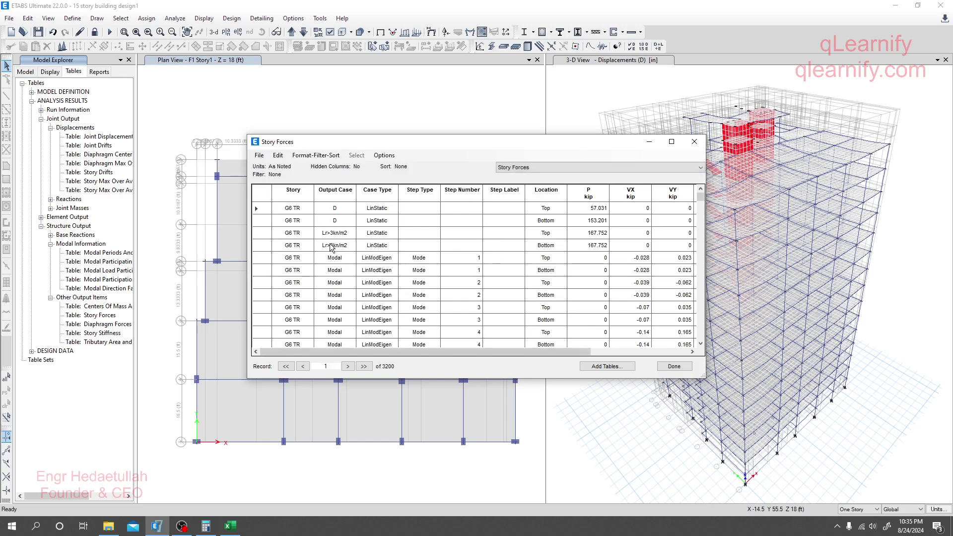
scroll(342, 324, "down", 10)
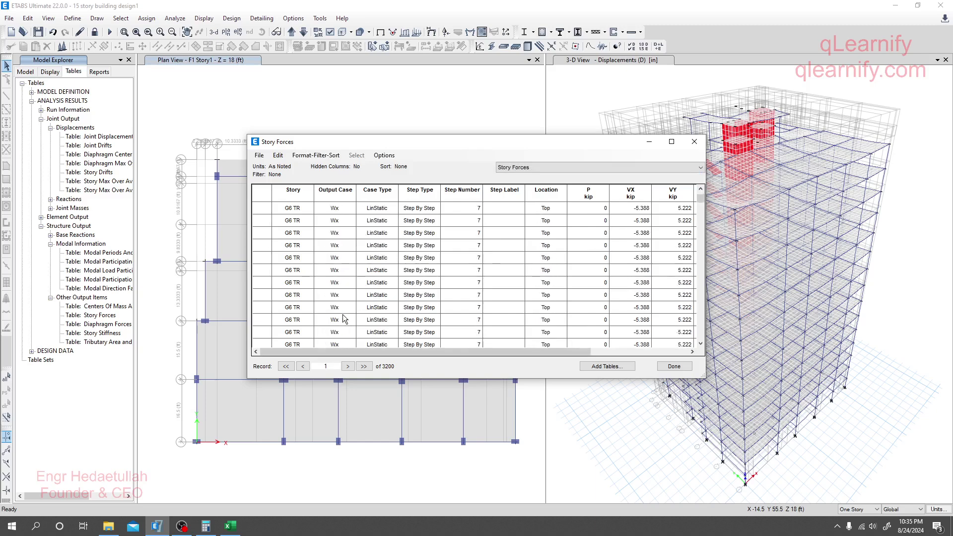
scroll(343, 324, "down", 10)
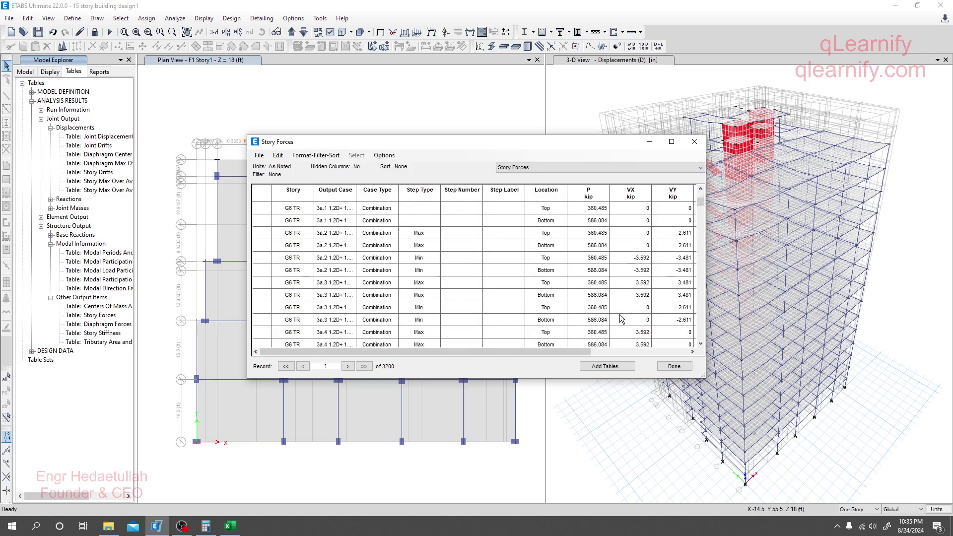
scroll(702, 212, "up", 20)
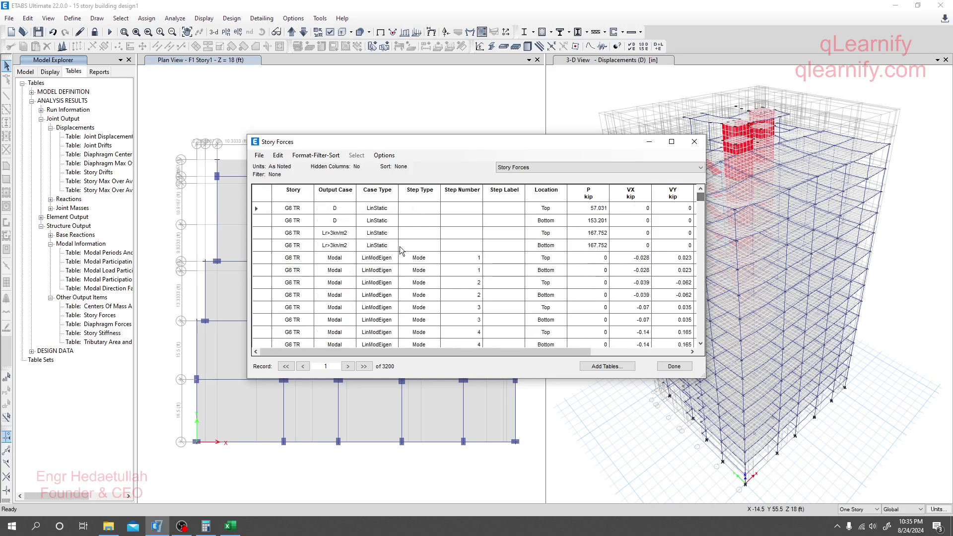
Filter the reopened Story Forces table's Output Case to DL+LL.
left_click(334, 194)
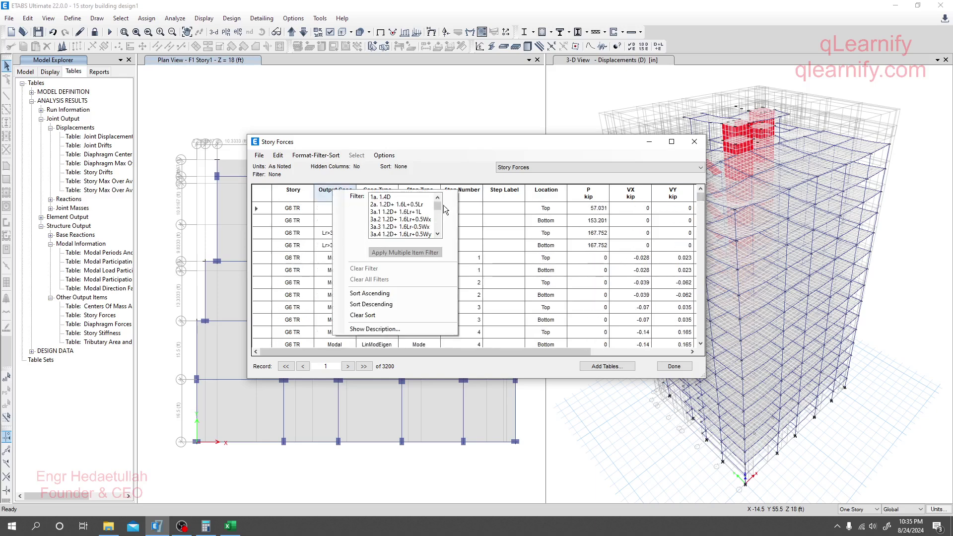
left_click_drag(439, 203, 438, 224)
scroll(399, 224, "up", 10)
scroll(400, 224, "down", 8)
scroll(392, 222, "down", 2)
scroll(389, 224, "up", 2)
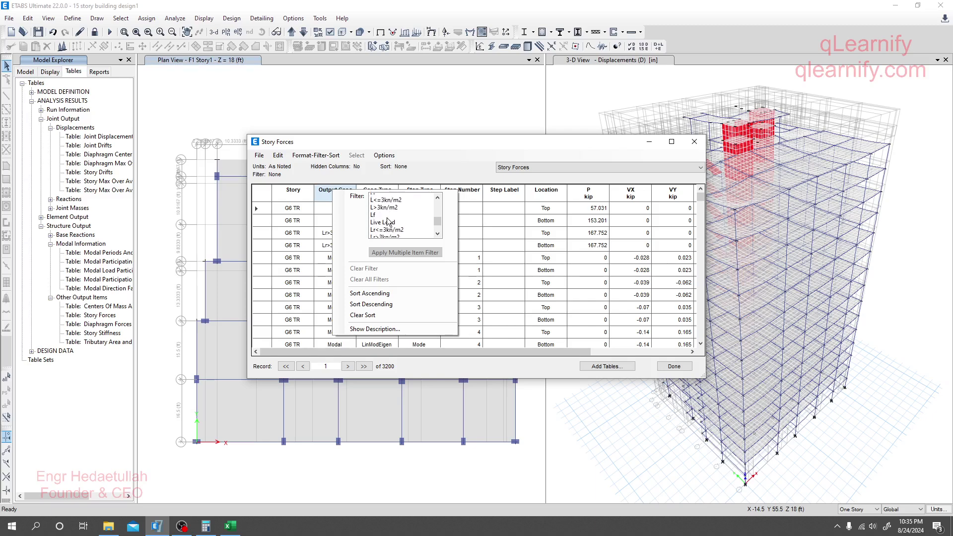
scroll(388, 230, "up", 1)
scroll(388, 229, "up", 2)
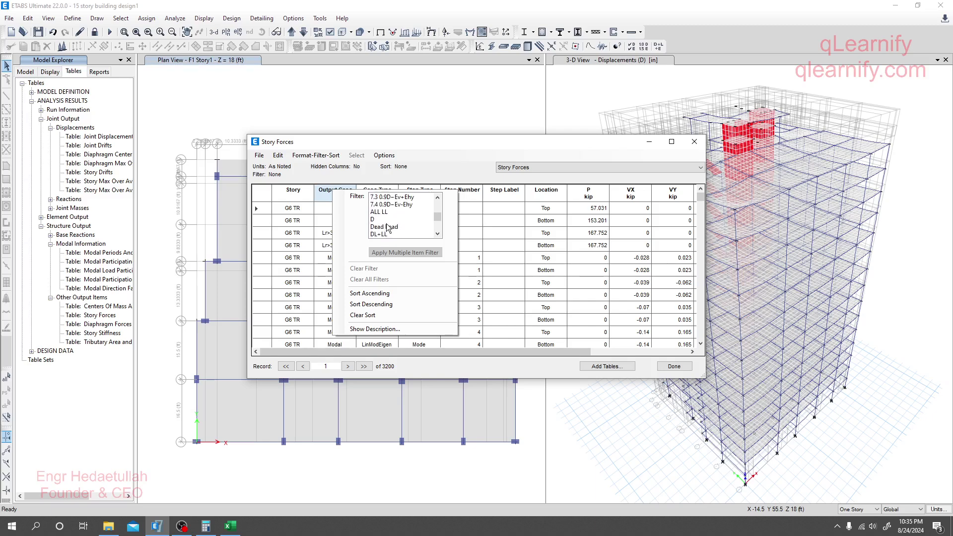
left_click(388, 235)
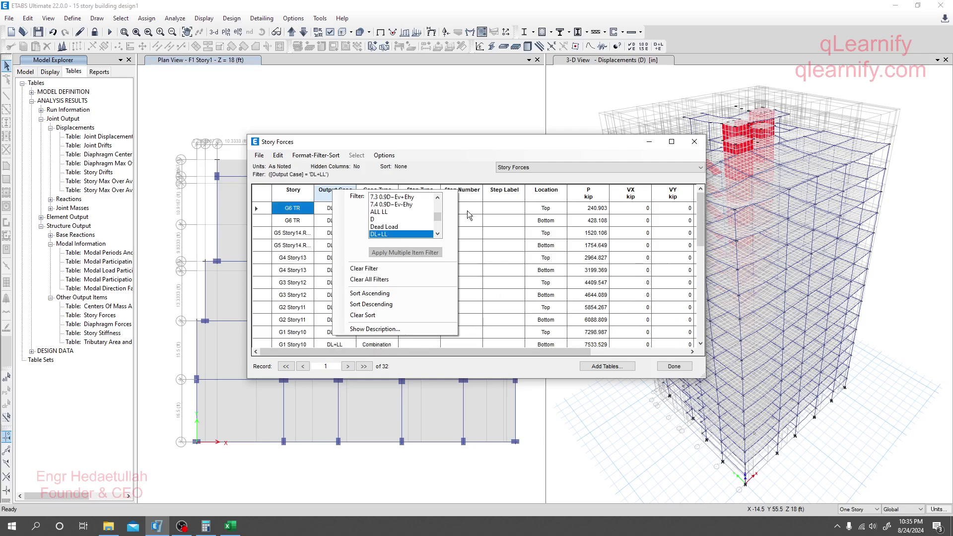
left_click(459, 238)
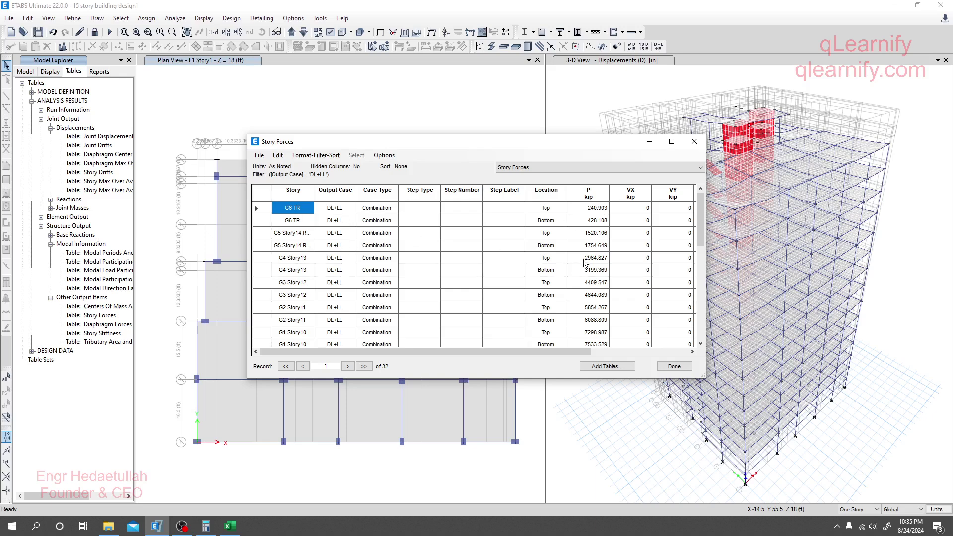
Filter the DL+LL story forces to the Top location and sort them by Story in ascending order.
left_click(546, 191)
left_click(585, 209)
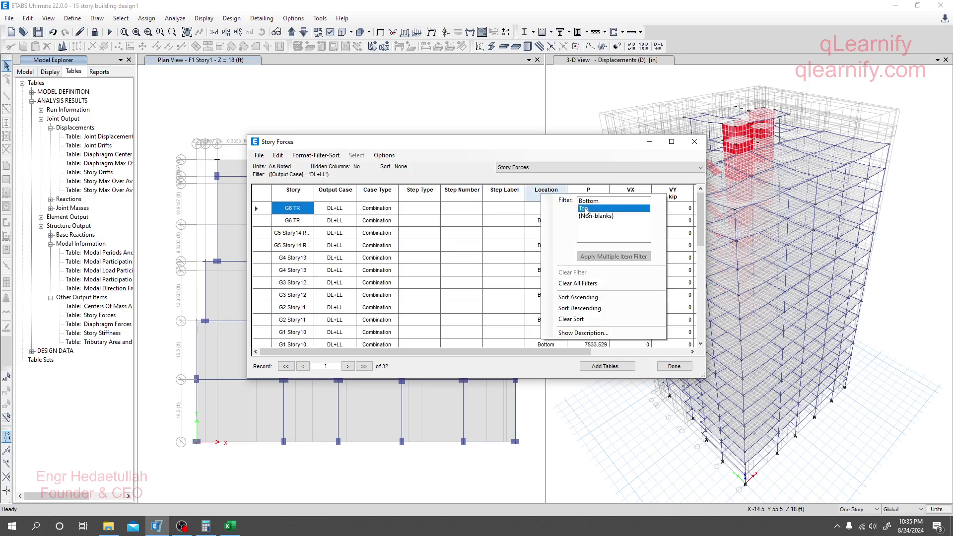
left_click(518, 270)
scroll(593, 235, "down", 2)
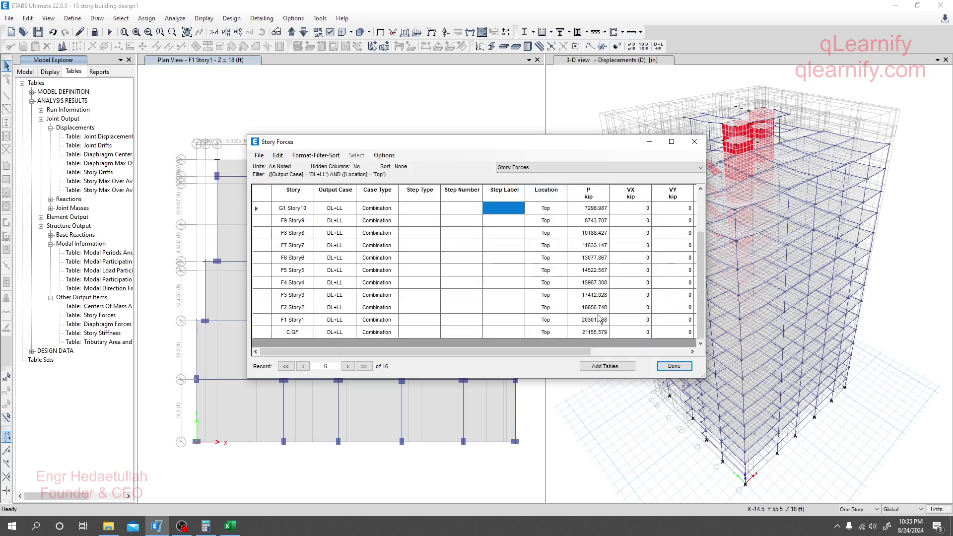
scroll(598, 317, "up", 2)
left_click(304, 194)
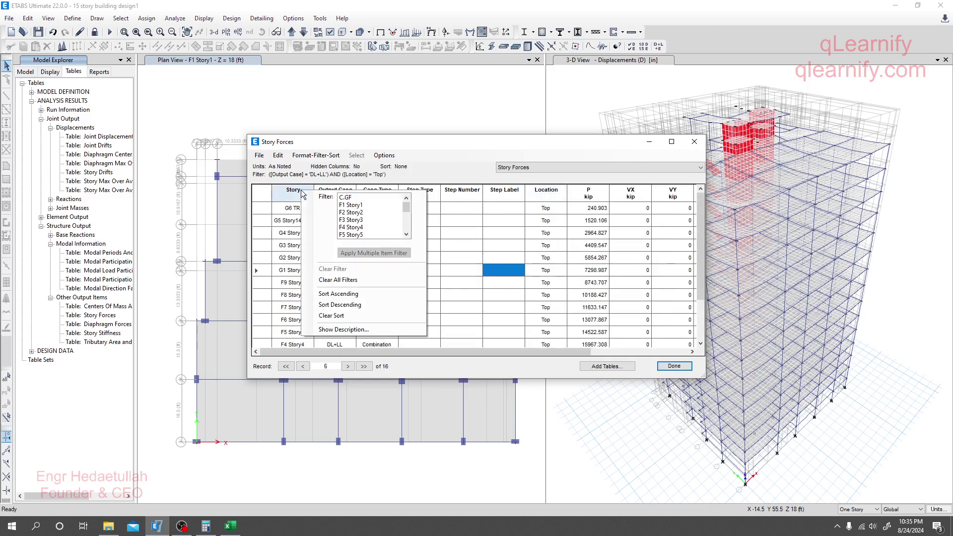
left_click(338, 294)
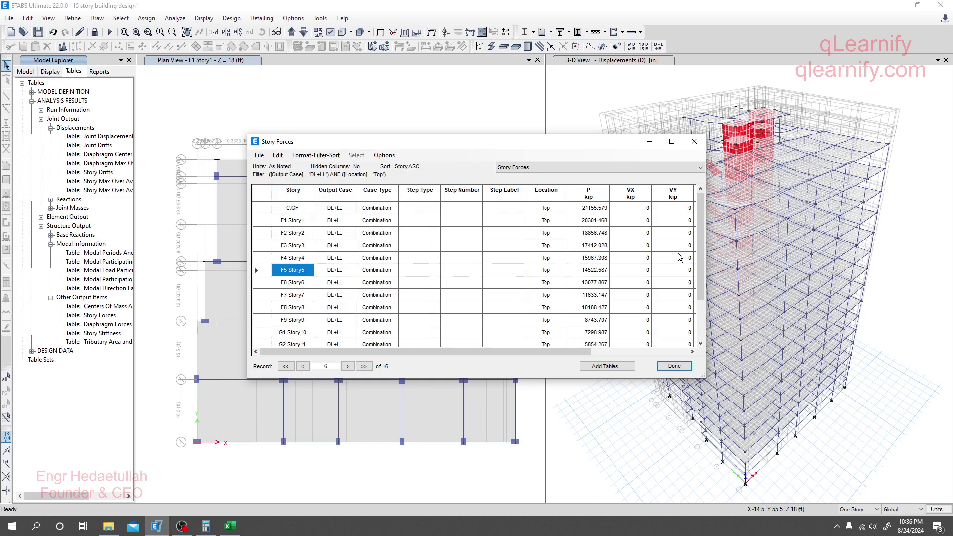
Copy the P values from F1 Story1 to G6 TR into the Excel sheet's story force column from D13, matching destination formatting.
left_click_drag(590, 225, 597, 336)
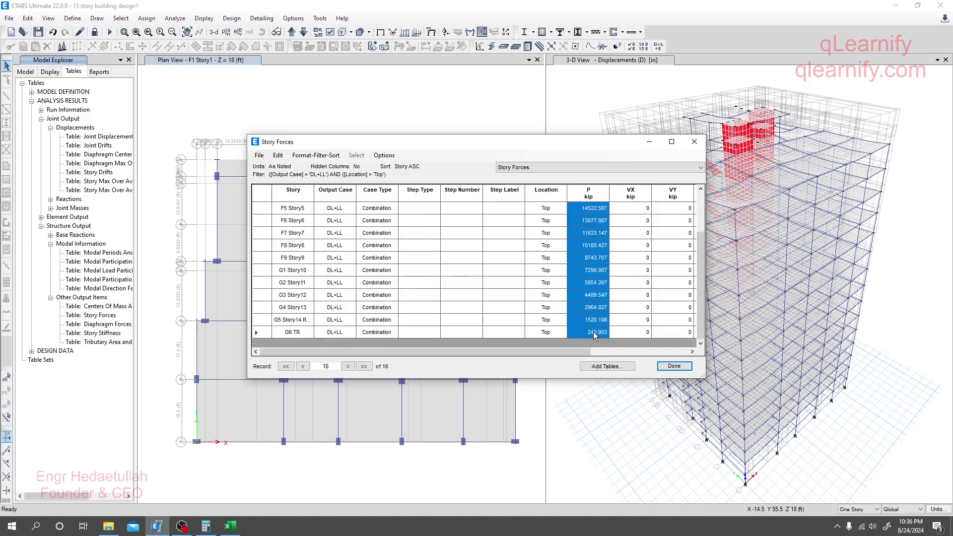
left_click(231, 525)
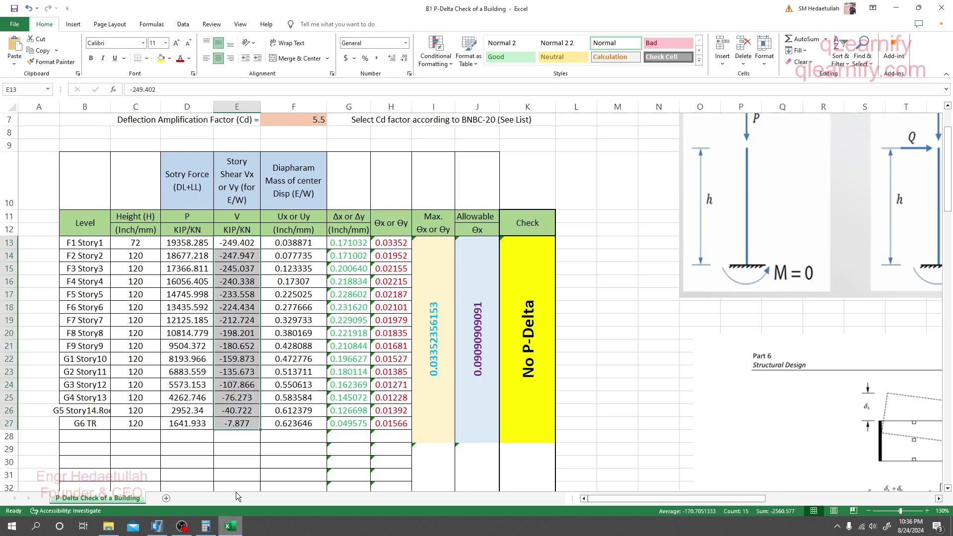
right_click(181, 243)
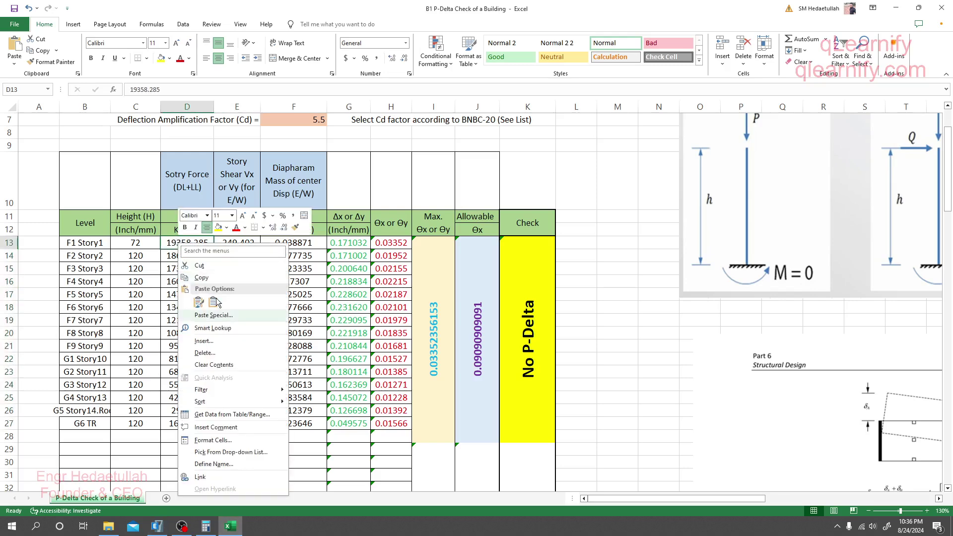
left_click(213, 301)
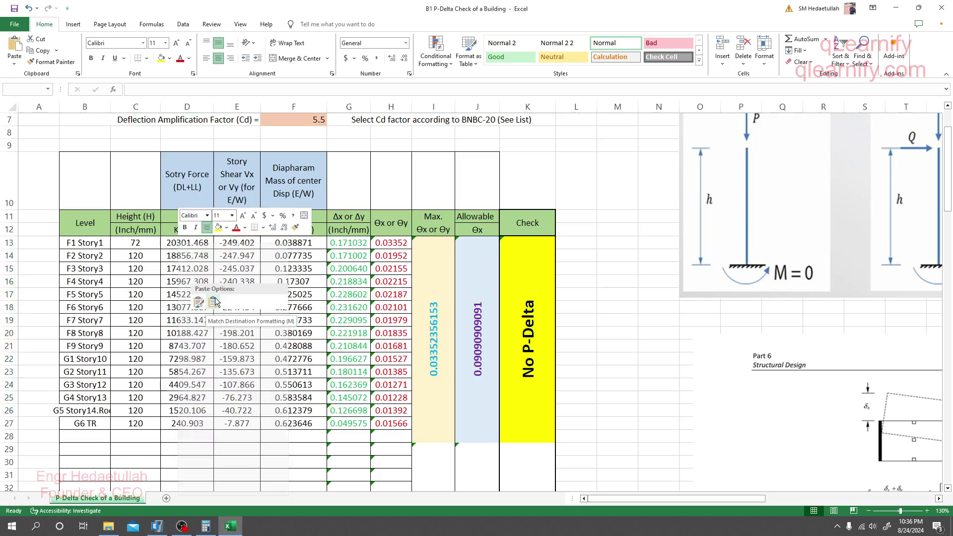
left_click(600, 400)
Review the check sheet's importance factor and deflection amplification factor against the P-Delta results.
scroll(237, 351, "up", 2)
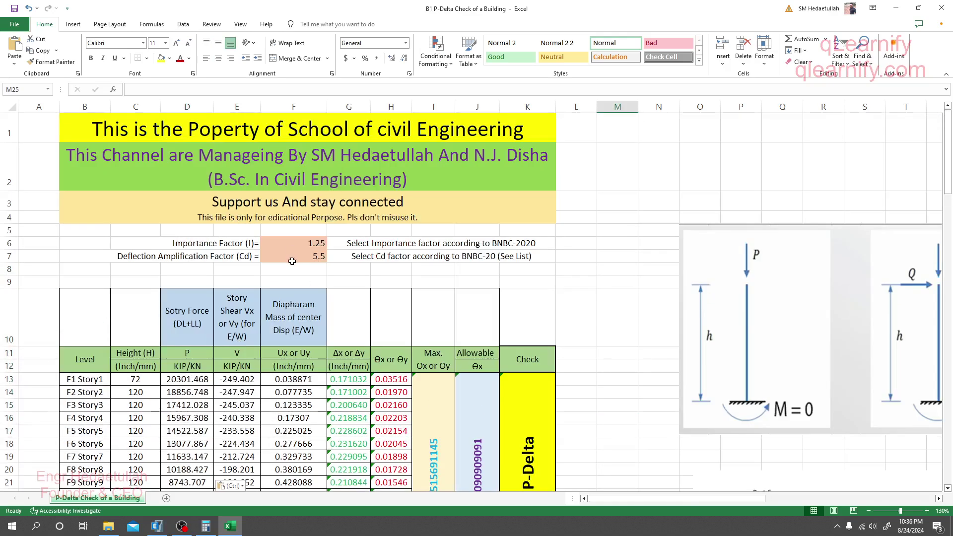
scroll(290, 261, "down", 1)
left_click(311, 148)
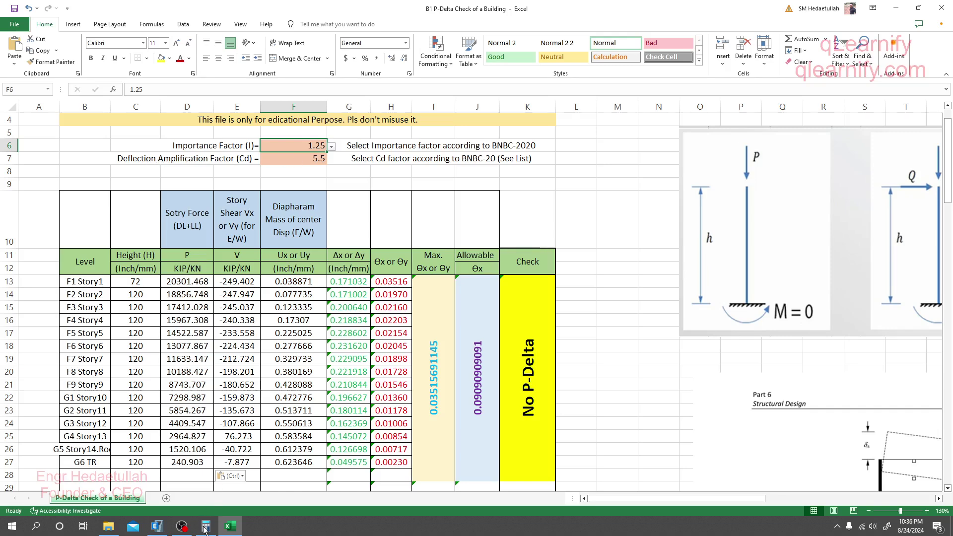
Switch back to ETABS and close the Story Forces table.
left_click(133, 526)
left_click(578, 142)
left_click(942, 7)
left_click(157, 526)
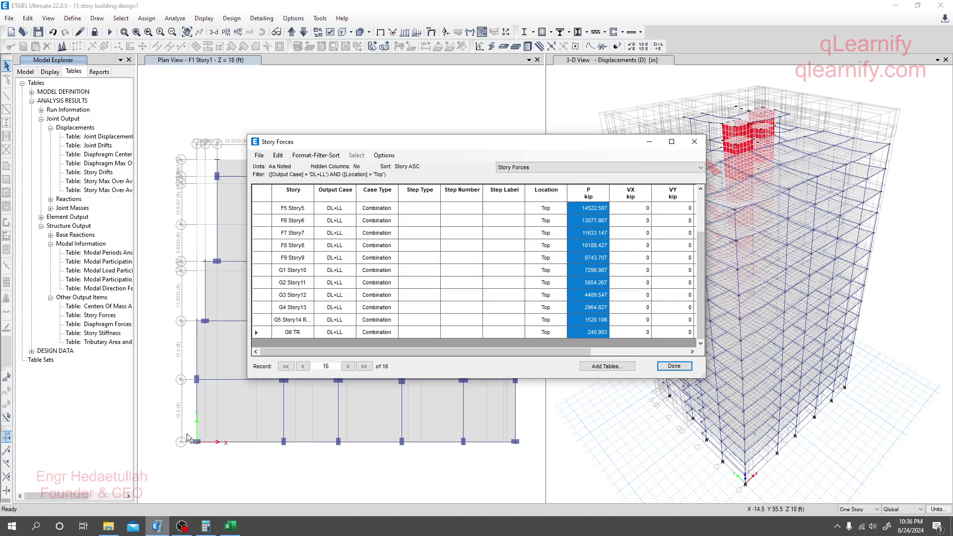
left_click(694, 141)
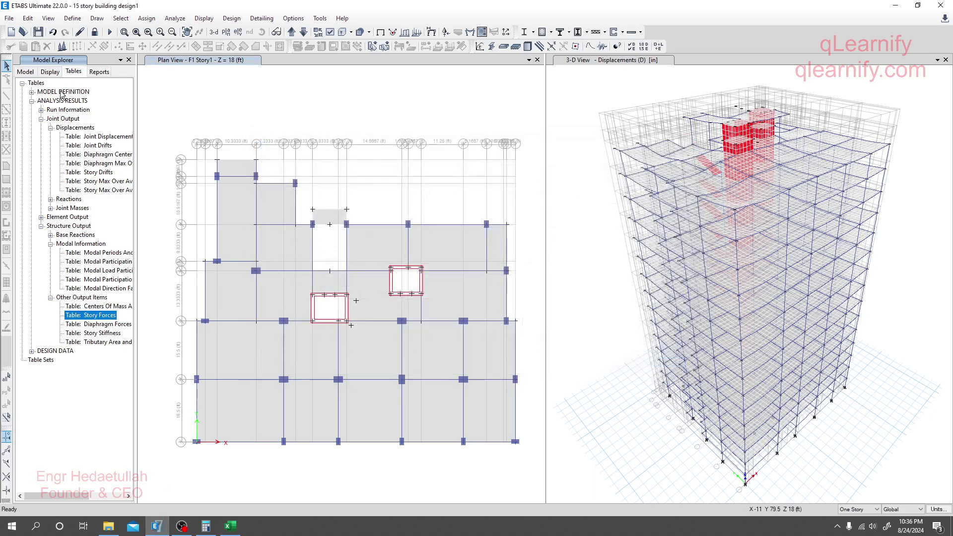
Open the ASCE 7-16 seismic loading definition of the Ehx load pattern to read its deflection amplification and importance factors.
left_click(72, 18)
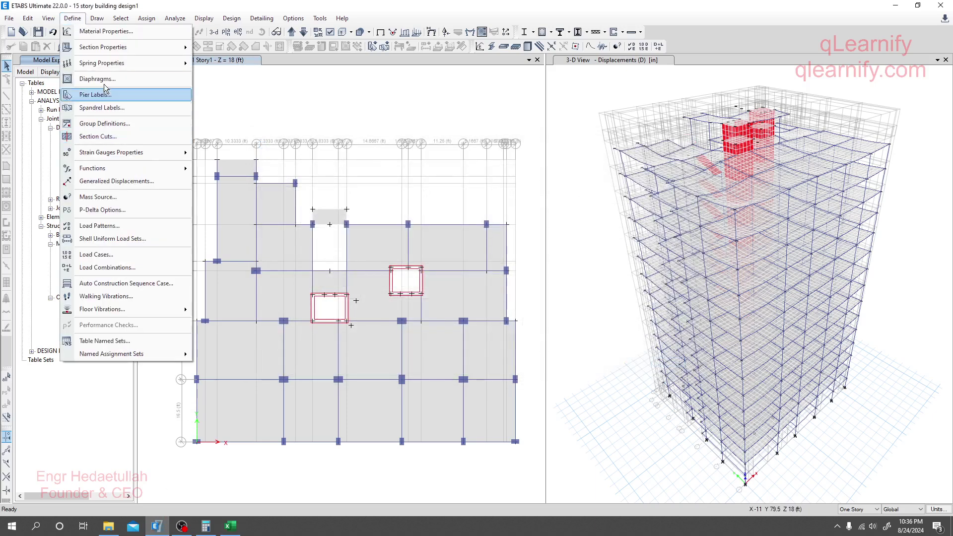
left_click(100, 227)
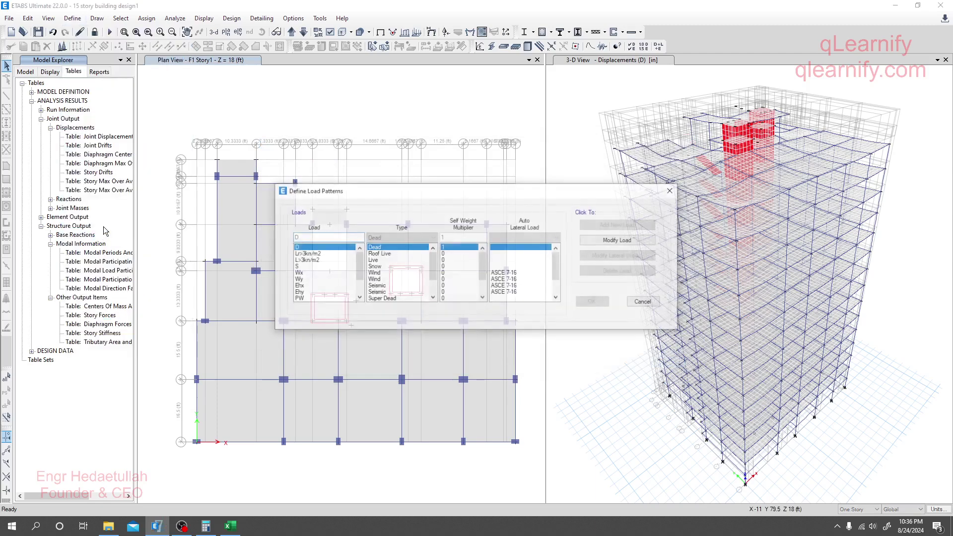
left_click(303, 286)
left_click(605, 258)
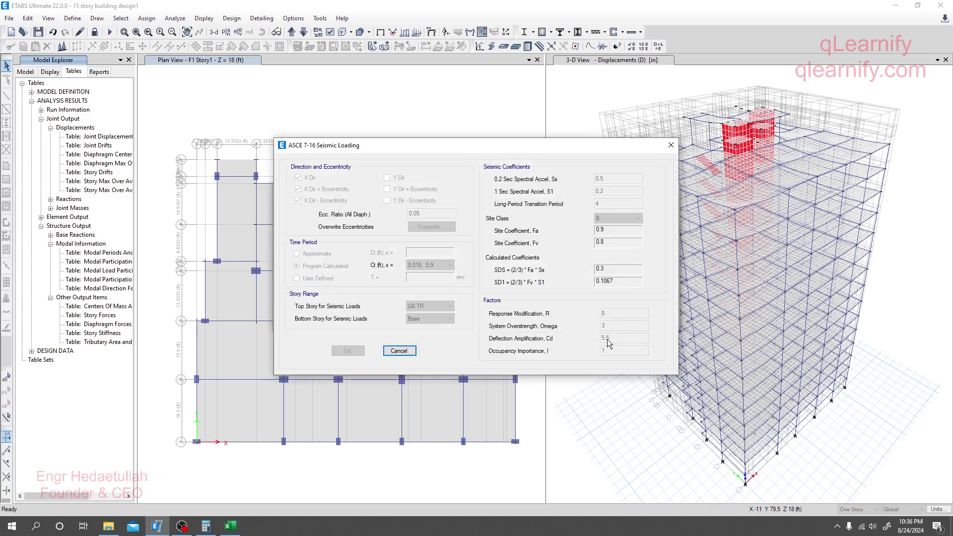
Switch to the Excel check sheet and set the importance factor (I) to 1.
left_click(230, 526)
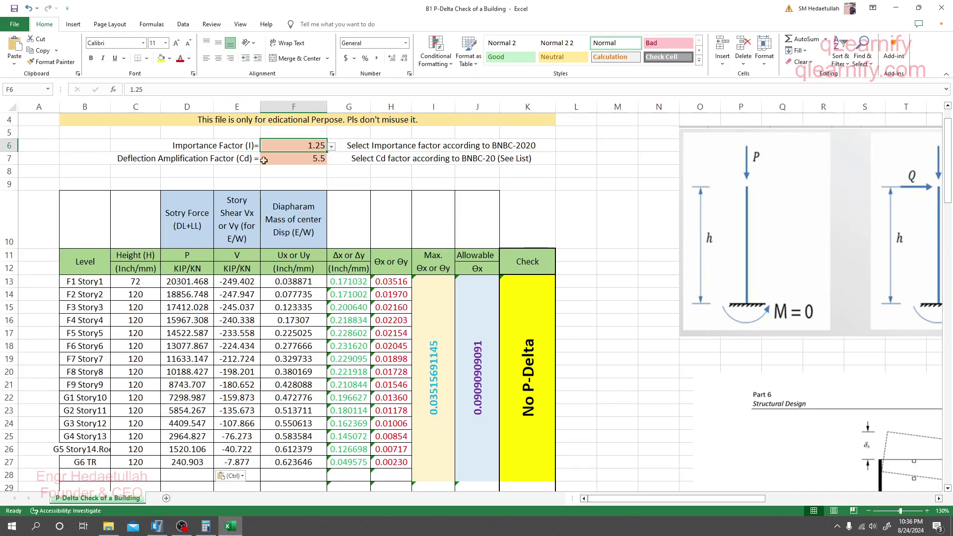
left_click(331, 147)
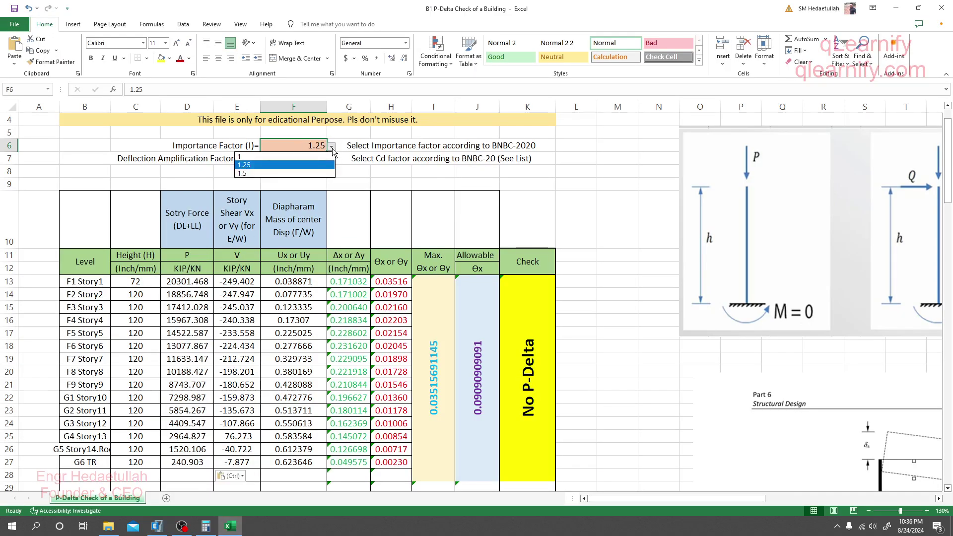
left_click(300, 160)
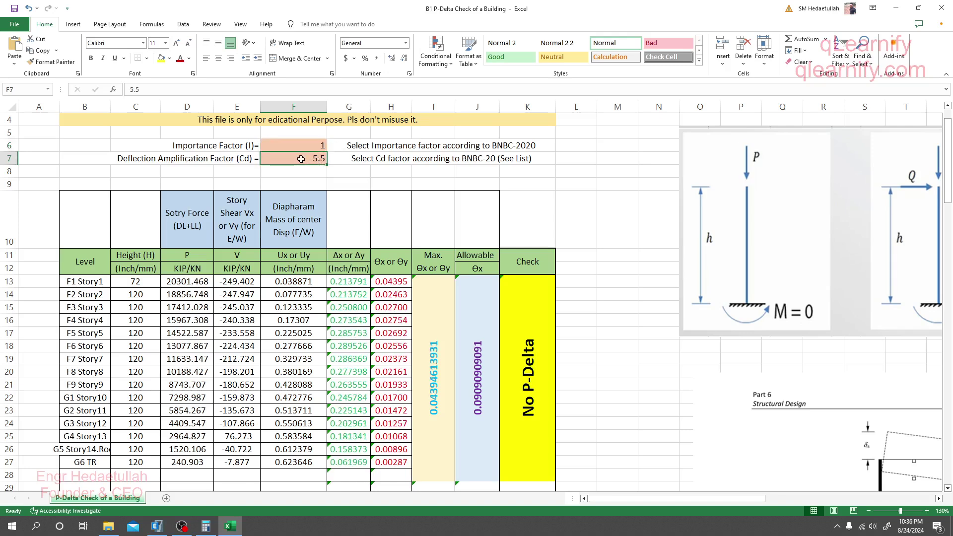
left_click(303, 170)
left_click(297, 141)
Look up the deflection amplification factor (Cd) for the building's structural system in the sheet's BNBC-20 reference table.
left_click(300, 158)
left_click_drag(692, 499, 855, 499)
scroll(750, 423, "down", 13)
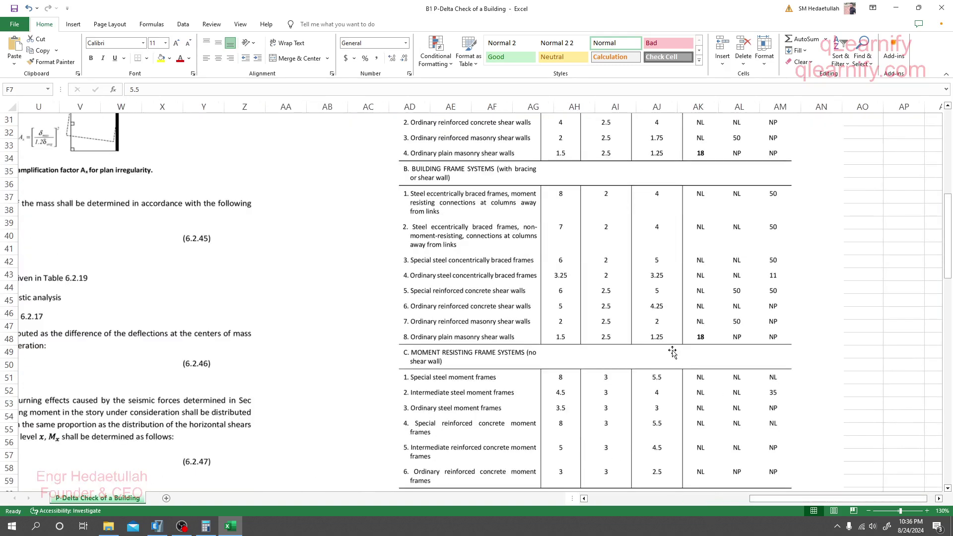
scroll(662, 323, "up", 12)
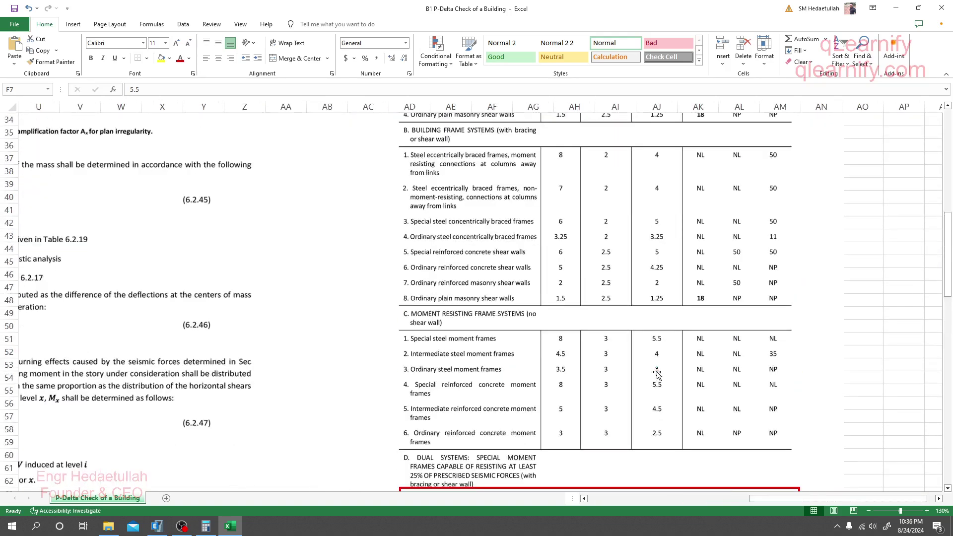
left_click_drag(804, 501, 642, 499)
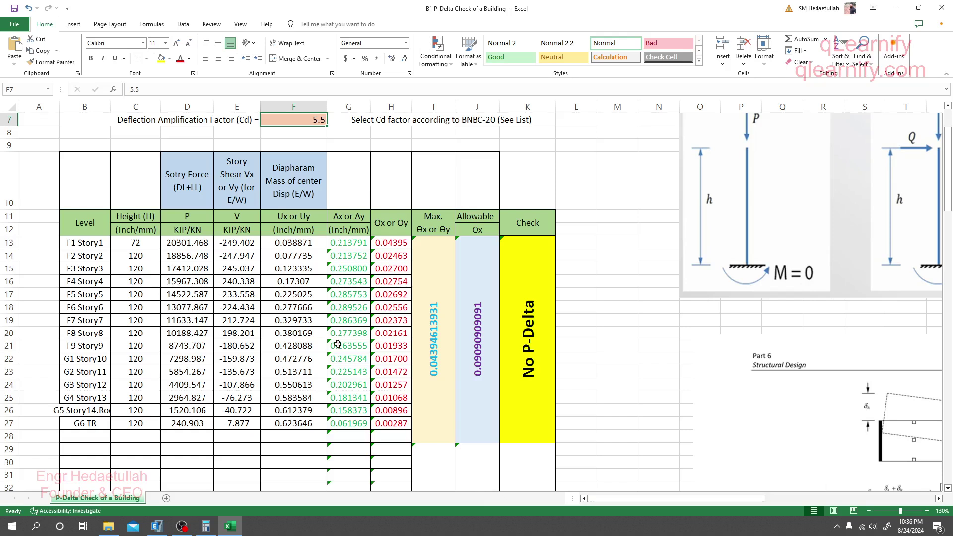